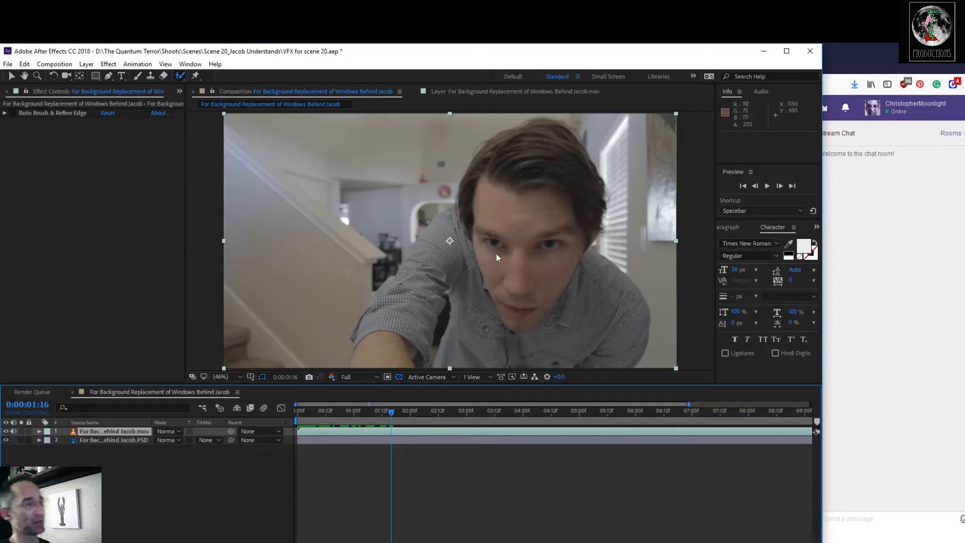
# Play back the composition from its first frame to review the shot.
pyautogui.moveTo(393, 413); pyautogui.dragTo(295, 414)
pyautogui.press('space')
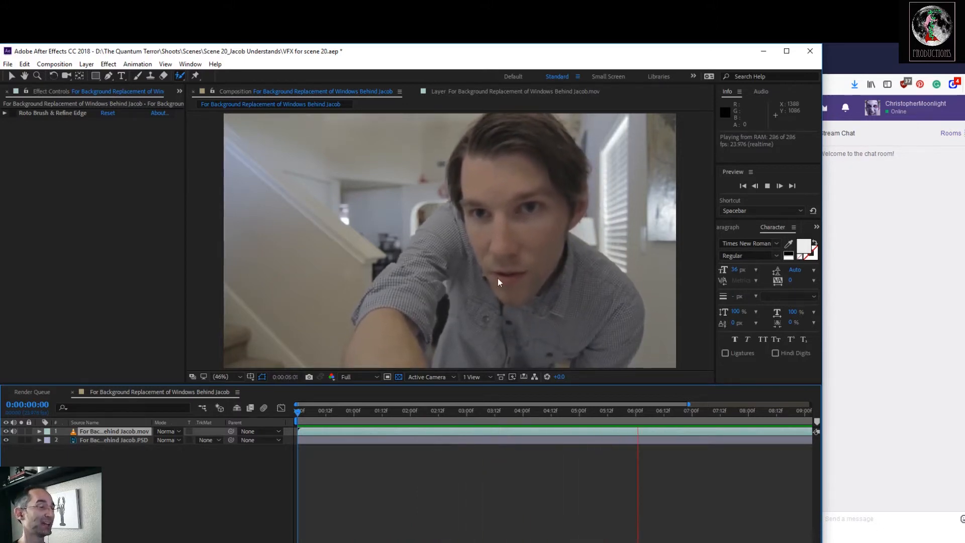
pyautogui.press('space')
# Scrub through the closing seconds where the man walks away and park the playhead at 0:00:11:21.
pyautogui.moveTo(653, 410); pyautogui.dragTo(769, 420)
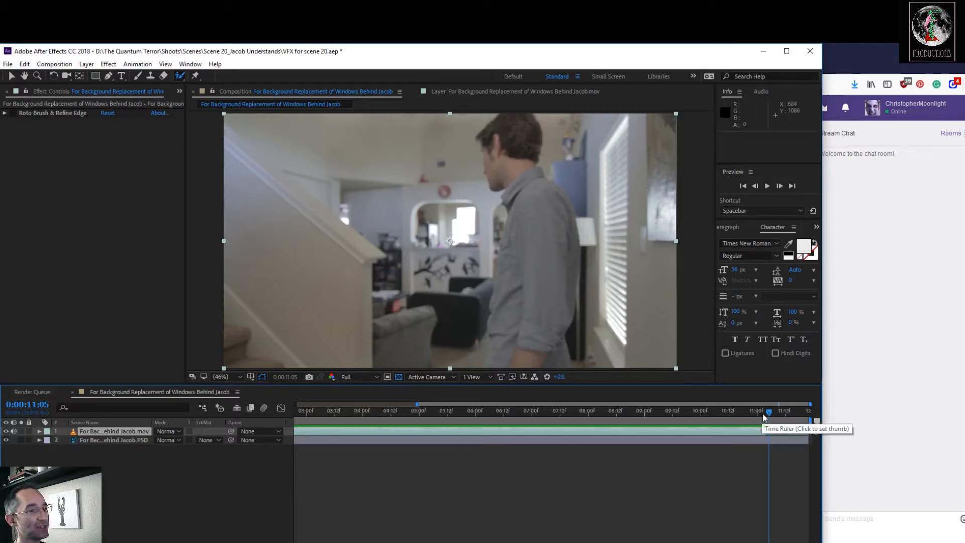
pyautogui.moveTo(764, 417); pyautogui.dragTo(733, 414)
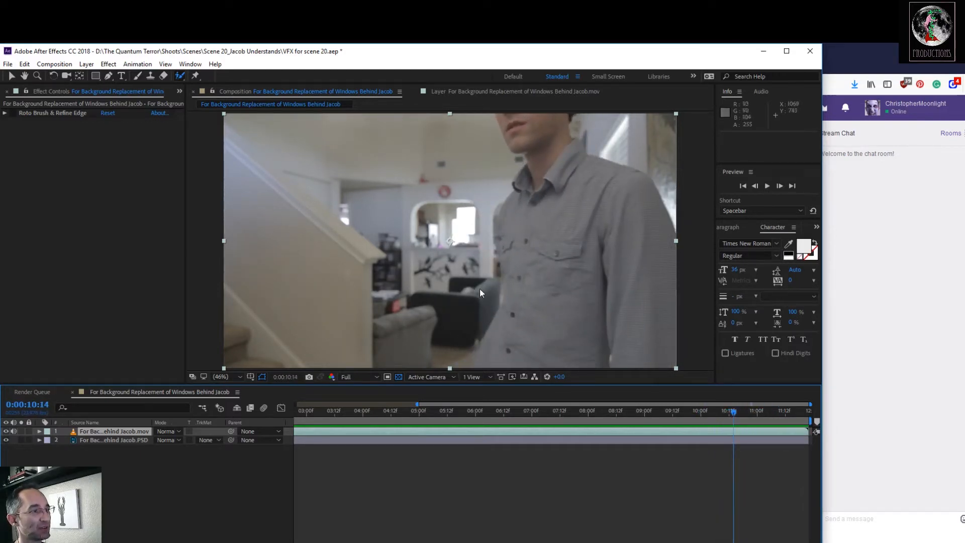
pyautogui.moveTo(737, 410); pyautogui.dragTo(774, 430)
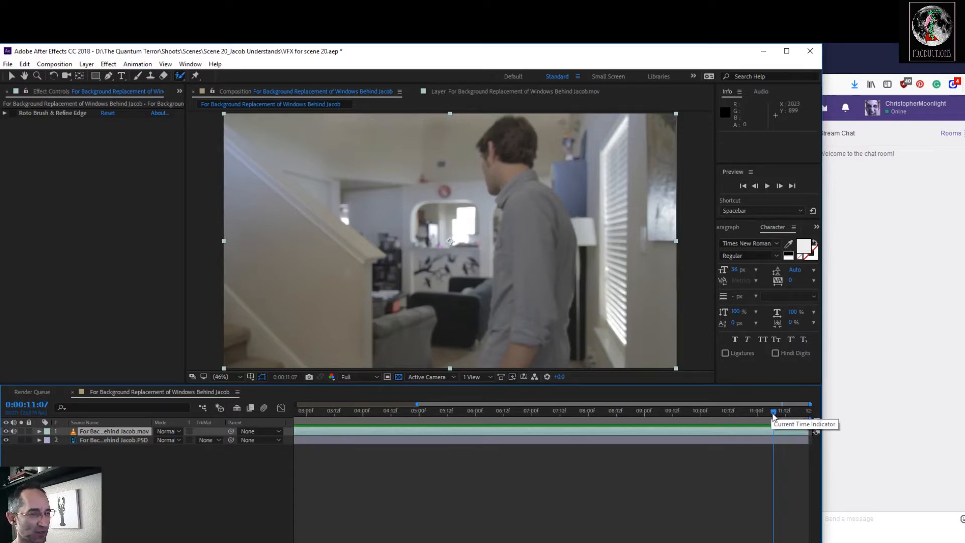
pyautogui.moveTo(774, 417); pyautogui.dragTo(757, 431)
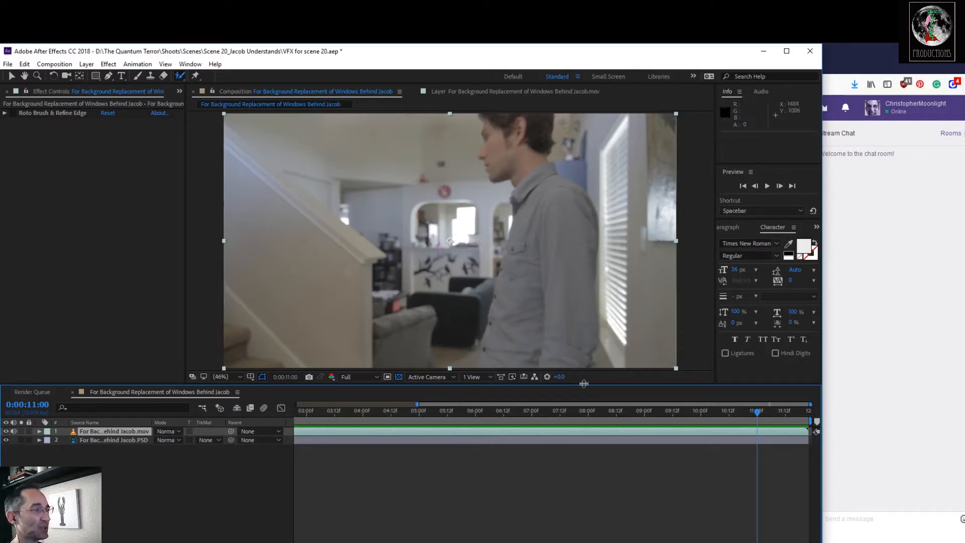
pyautogui.moveTo(756, 418); pyautogui.dragTo(832, 406)
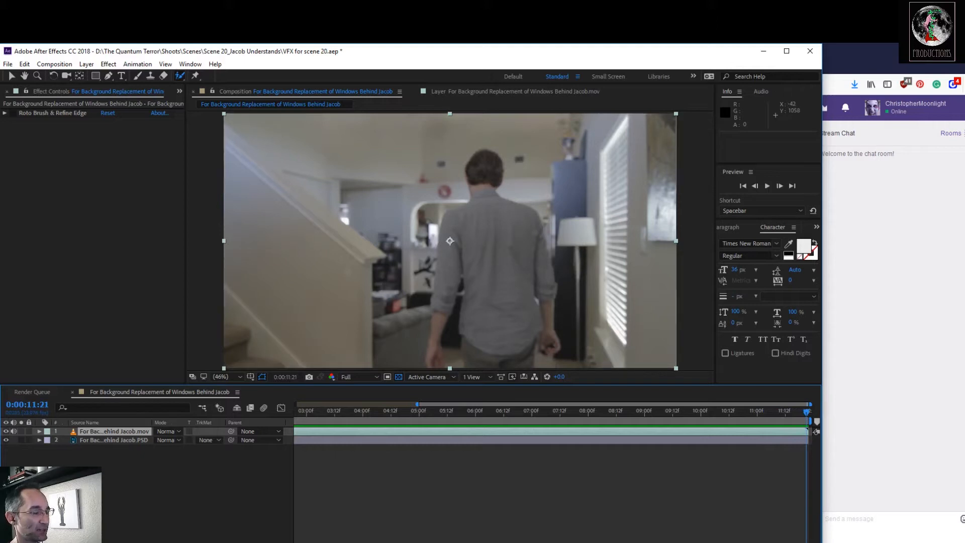
# Switch to Photoshop, hide the retouching layers above Layer 5, and compare the frame with Layer 5 on and off.
pyautogui.click(406, 542)
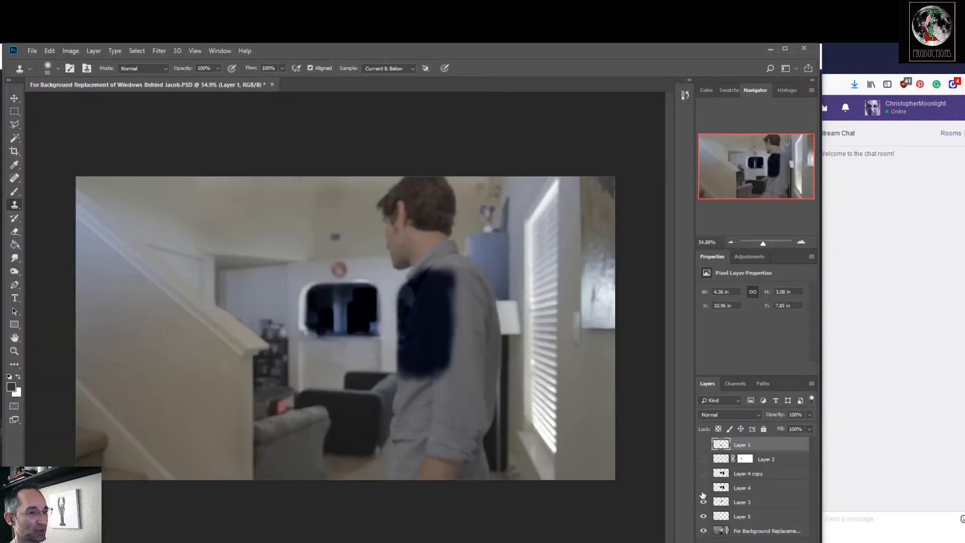
pyautogui.keyDown('alt'); pyautogui.click(704, 527); pyautogui.keyUp('alt')
pyautogui.click(703, 516)
pyautogui.click(703, 516)
pyautogui.click(703, 517)
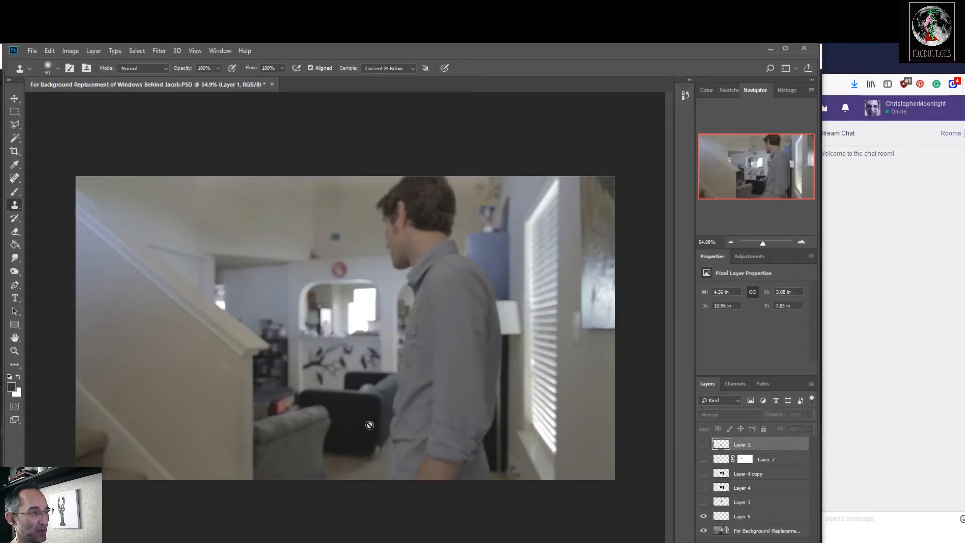
pyautogui.click(704, 516)
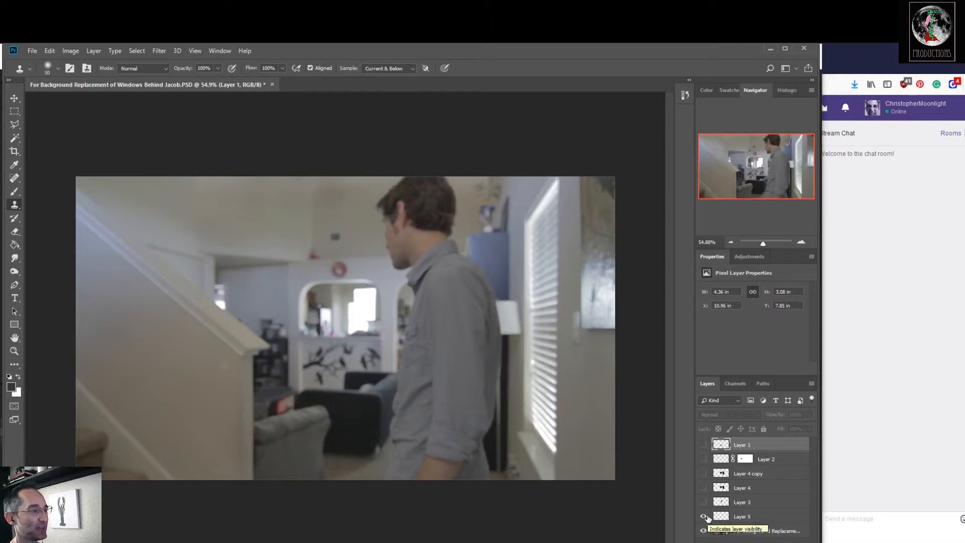
pyautogui.click(704, 516)
pyautogui.click(704, 516)
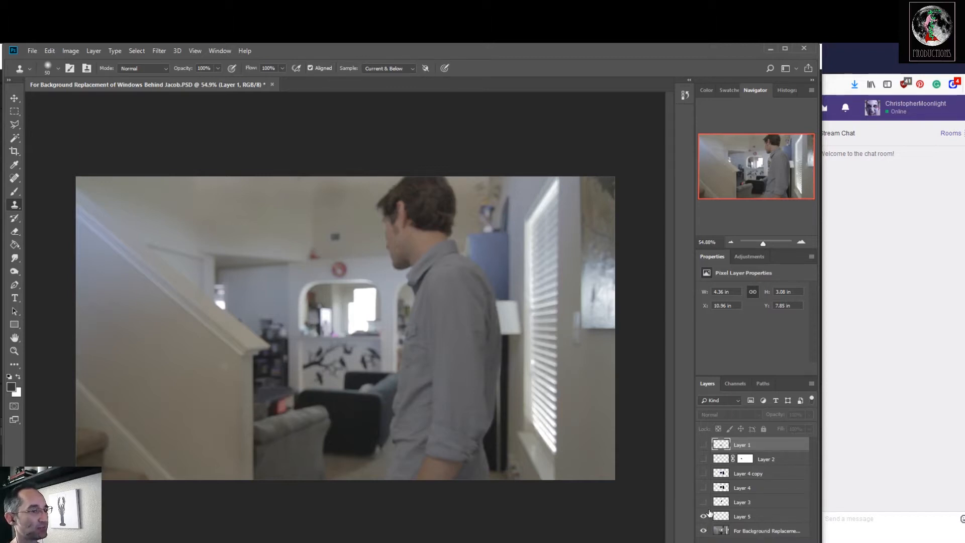
# Toggle Layer 3 and Layer 4 to examine the darkened windows, leaving both shown together with Layer 4 copy.
pyautogui.click(704, 502)
pyautogui.click(704, 502)
pyautogui.click(704, 502)
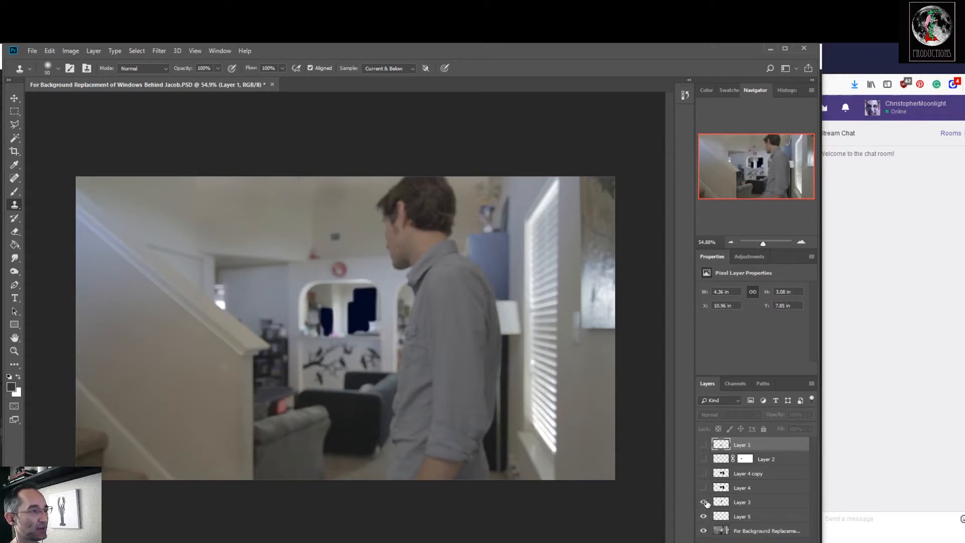
pyautogui.click(703, 488)
pyautogui.click(703, 488)
pyautogui.click(703, 488)
pyautogui.click(703, 474)
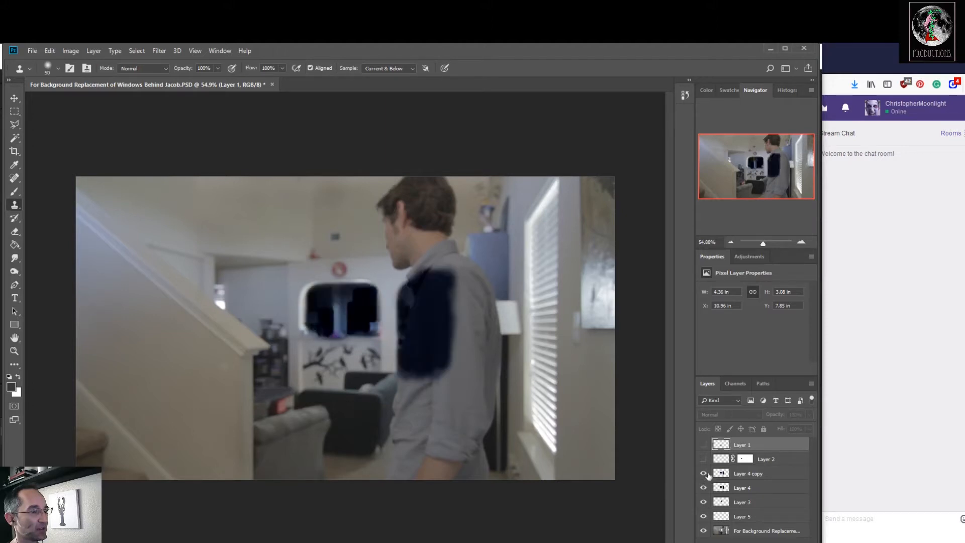
# Compare the frame with and without the masked Layer 2, leaving the layer visible.
pyautogui.click(703, 459)
pyautogui.click(703, 460)
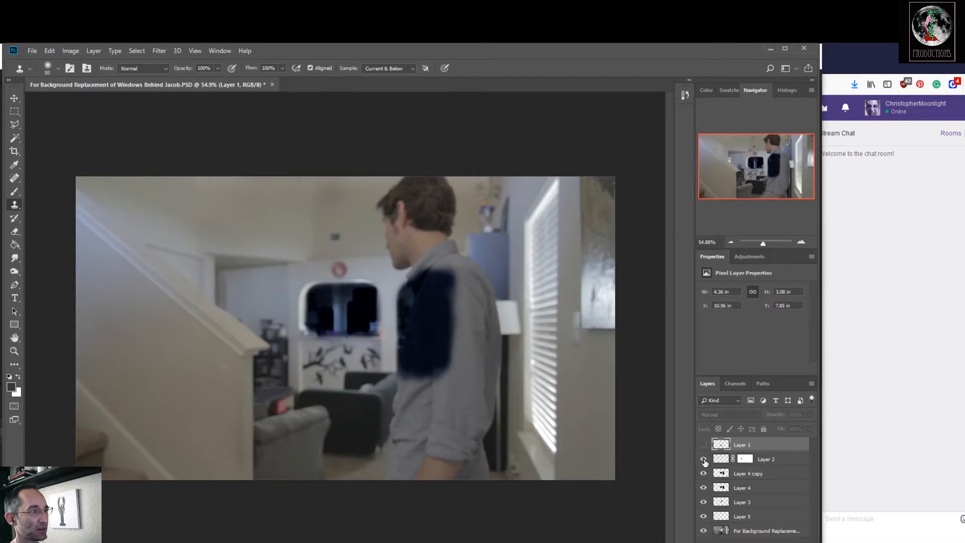
pyautogui.click(704, 460)
pyautogui.click(703, 459)
pyautogui.click(703, 460)
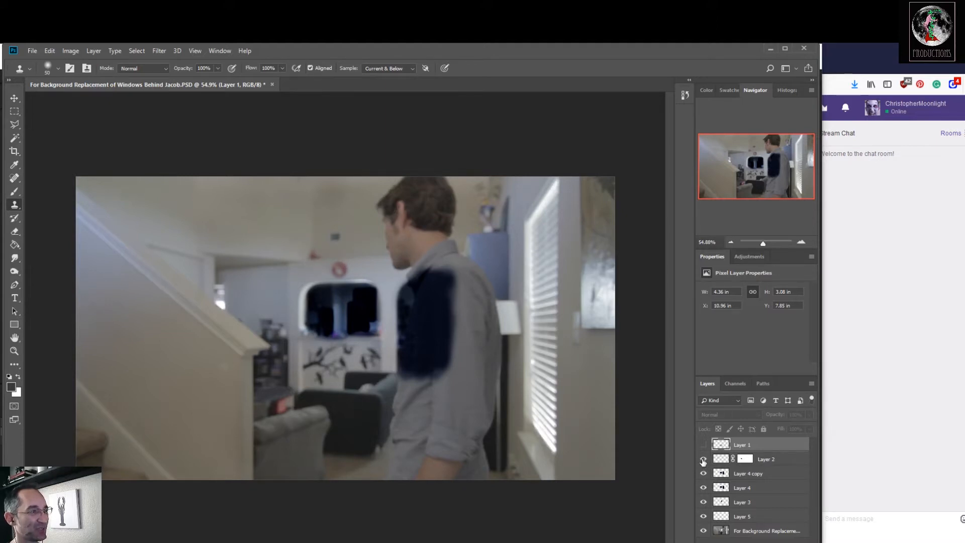
pyautogui.click(703, 459)
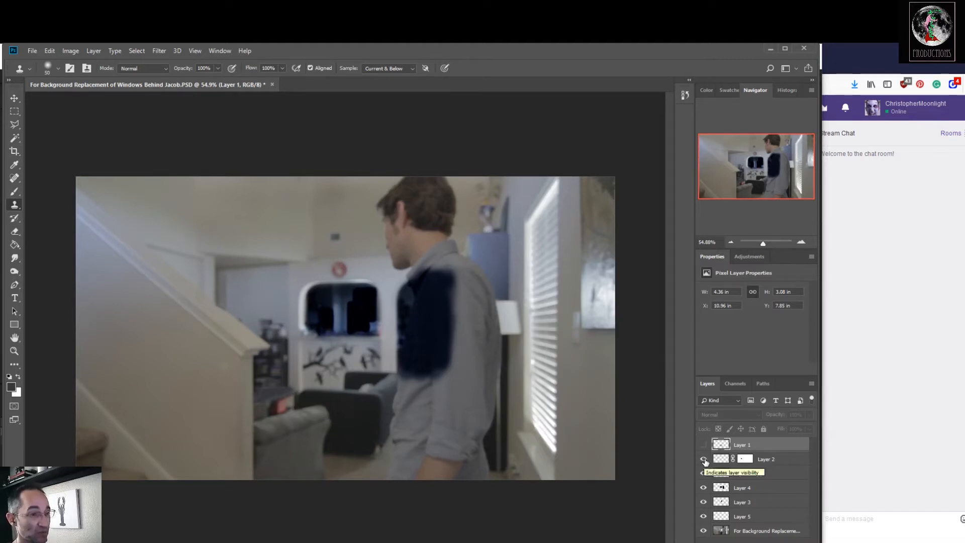
# Compare the frame with and without Layer 1's wall decal clean-up, leaving the layer visible.
pyautogui.click(704, 445)
pyautogui.click(704, 445)
pyautogui.click(704, 445)
pyautogui.click(704, 445)
pyautogui.click(704, 445)
pyautogui.click(704, 445)
pyautogui.click(704, 445)
pyautogui.click(704, 445)
pyautogui.click(704, 445)
pyautogui.click(704, 445)
pyautogui.click(704, 445)
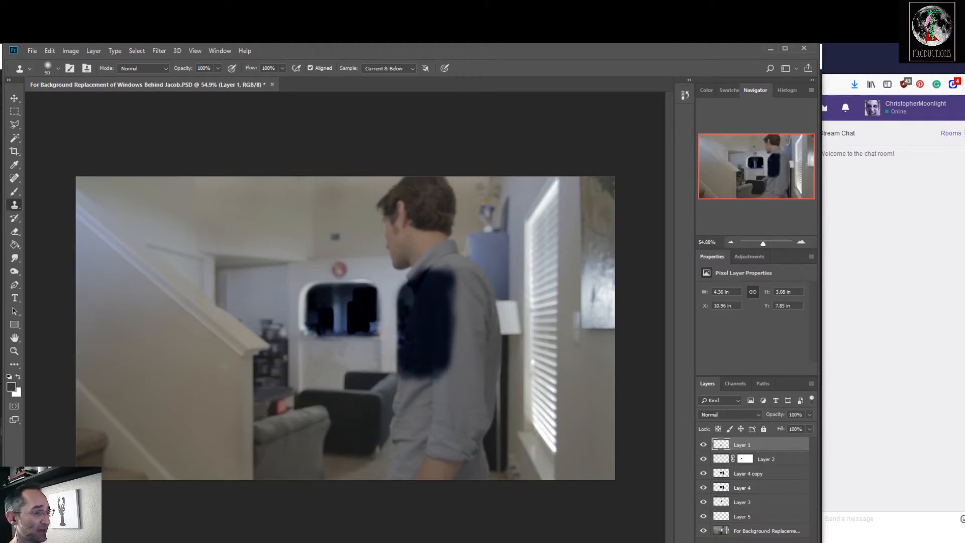
# Switch to After Effects and toggle the MOV layer's visibility to compare the footage with the PSD background beneath.
pyautogui.hotkey('alt', 'Tab')
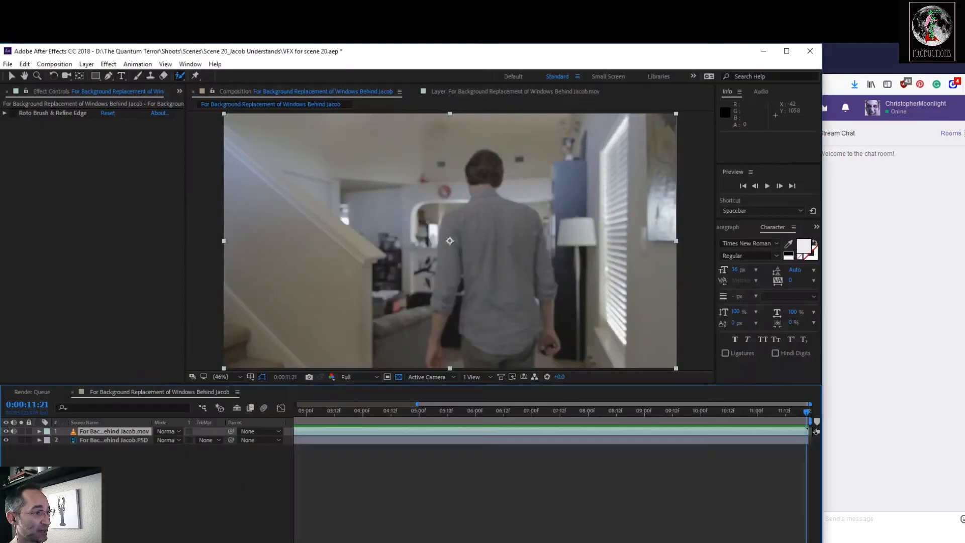
pyautogui.click(6, 431)
pyautogui.click(6, 431)
pyautogui.click(6, 431)
pyautogui.click(6, 431)
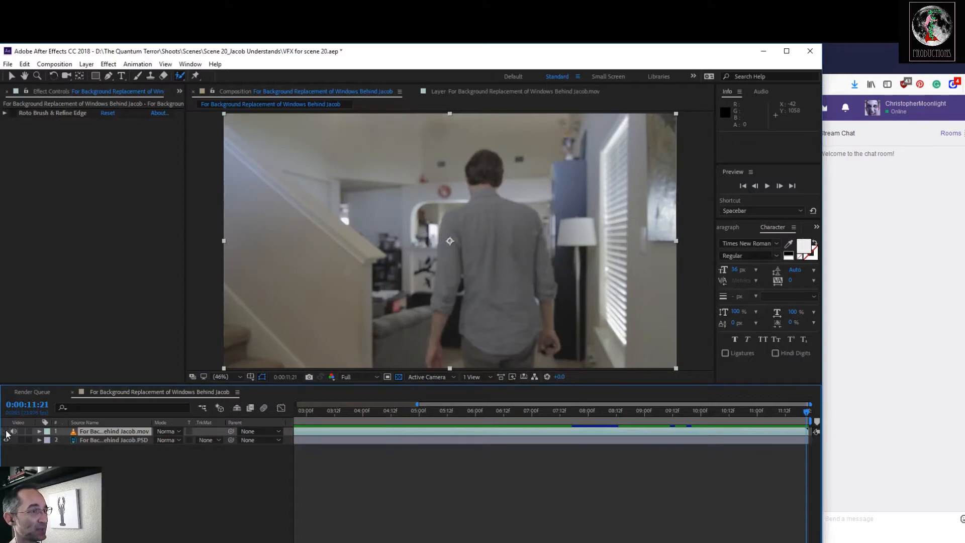
pyautogui.click(6, 431)
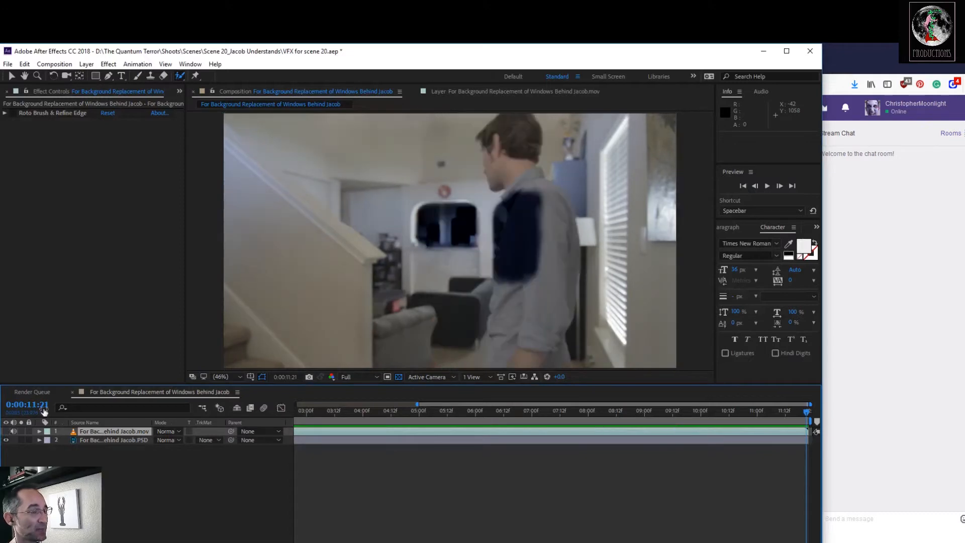
pyautogui.click(6, 432)
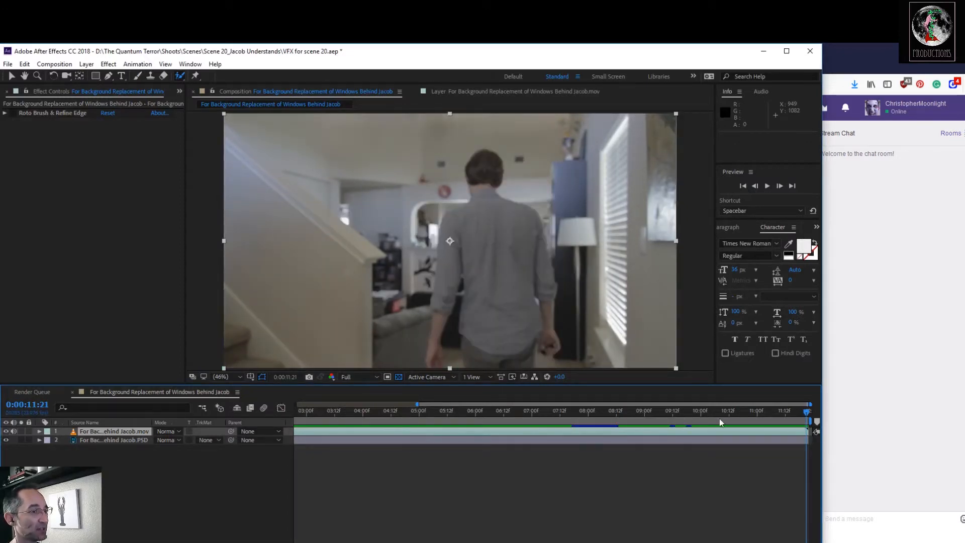
# Save the frame at 0:00:11:21 as Photoshop layers named "For Background Replacement of Windows Behind Jacob 2" in the Scene 20_Jacob Understands folder.
pyautogui.moveTo(806, 412); pyautogui.dragTo(821, 436)
pyautogui.click(475, 541)
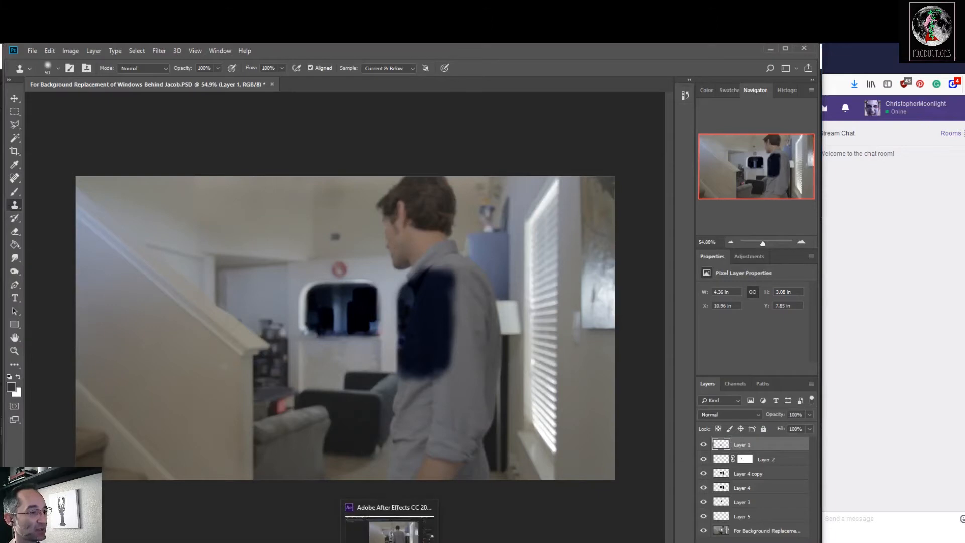
pyautogui.click(394, 523)
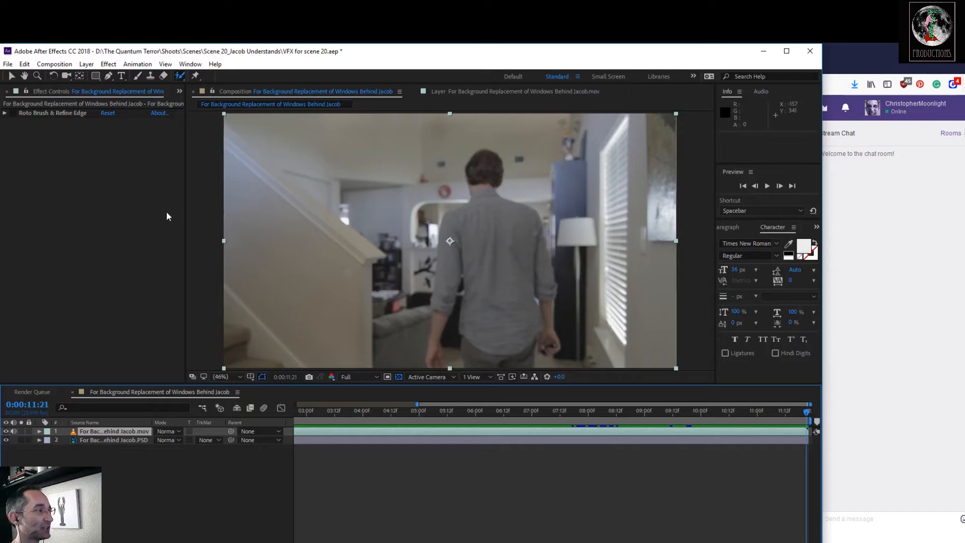
pyautogui.click(54, 64)
pyautogui.moveTo(116, 188)
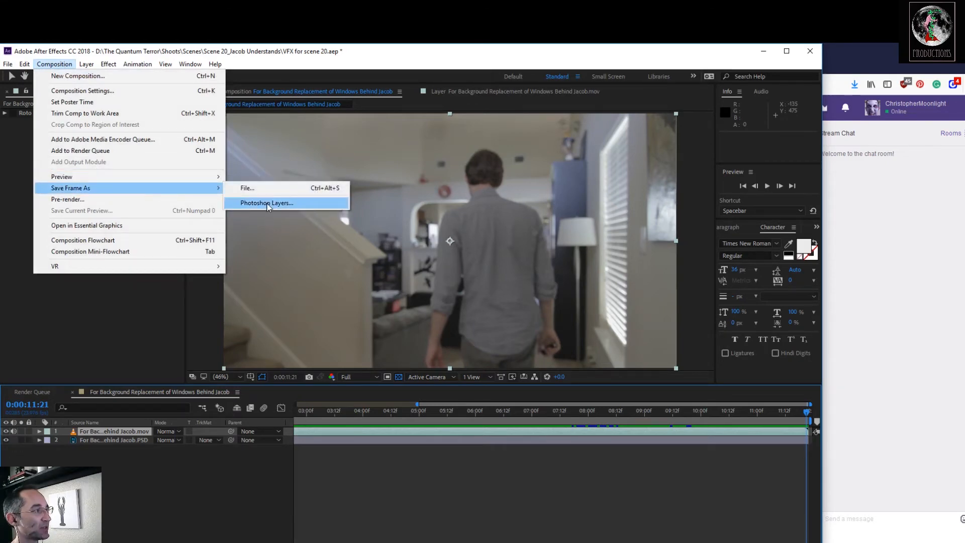
pyautogui.click(267, 203)
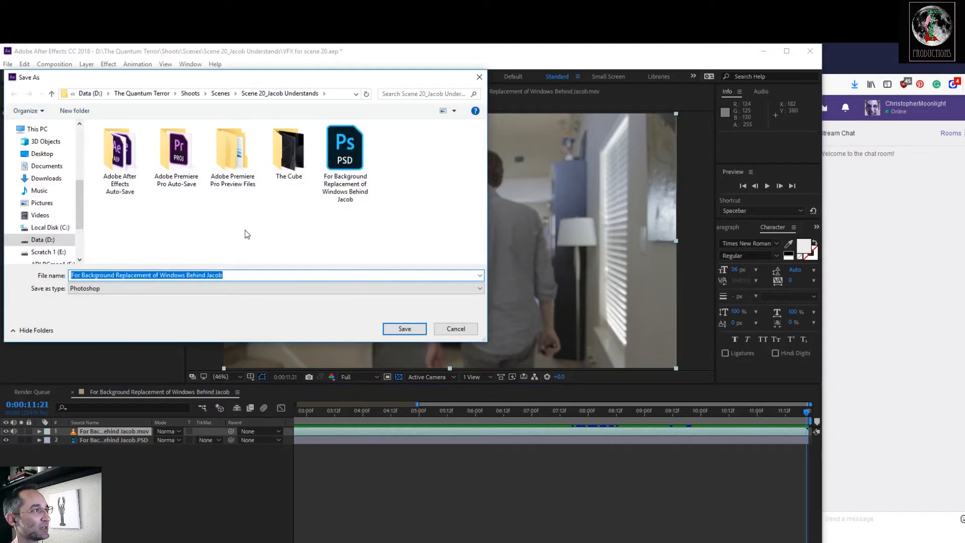
pyautogui.click(333, 200)
pyautogui.click(235, 276)
pyautogui.click(235, 276)
pyautogui.write('2')
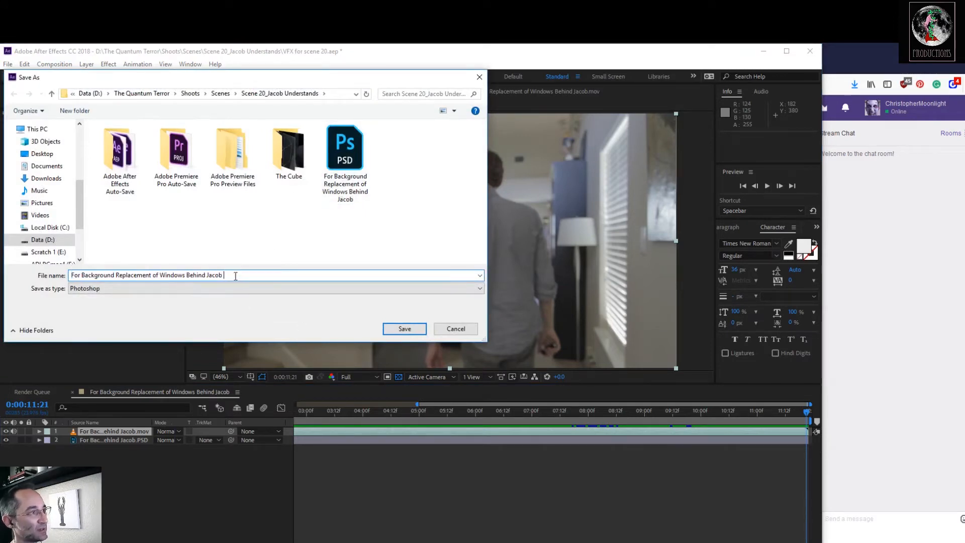
pyautogui.click(404, 329)
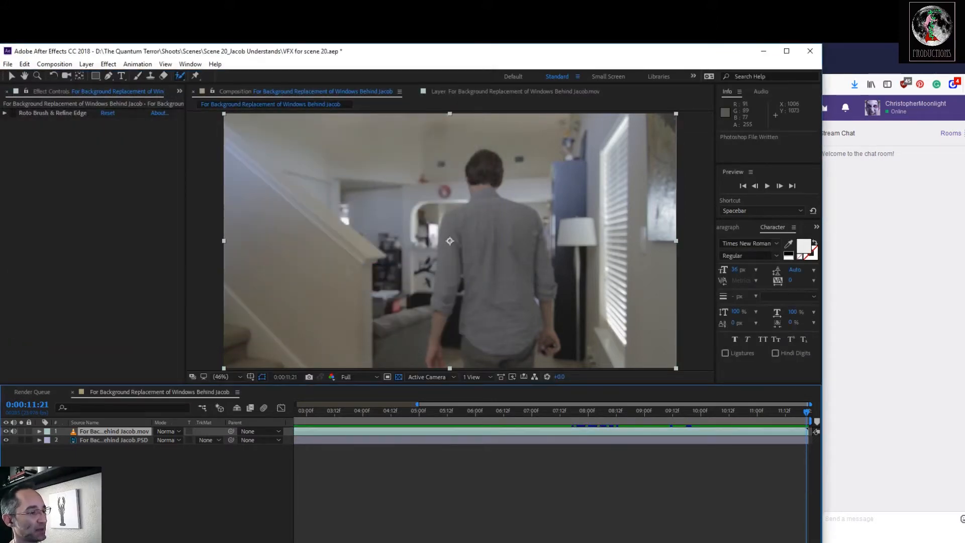
# Browse to the Scene 20_Jacob Understands folder and open "For Background Replacement of Windows Behind Jacob 2" in Photoshop.
pyautogui.click(229, 528)
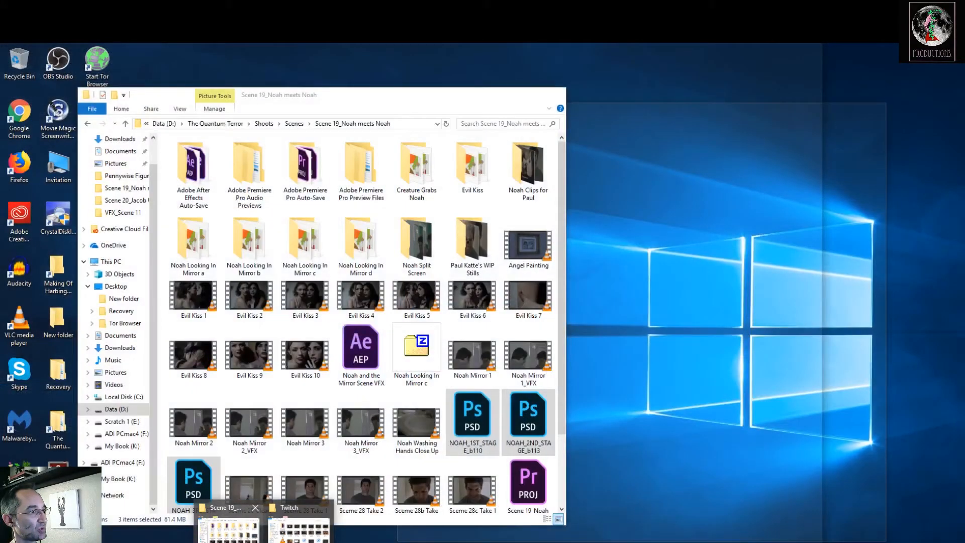
pyautogui.click(228, 527)
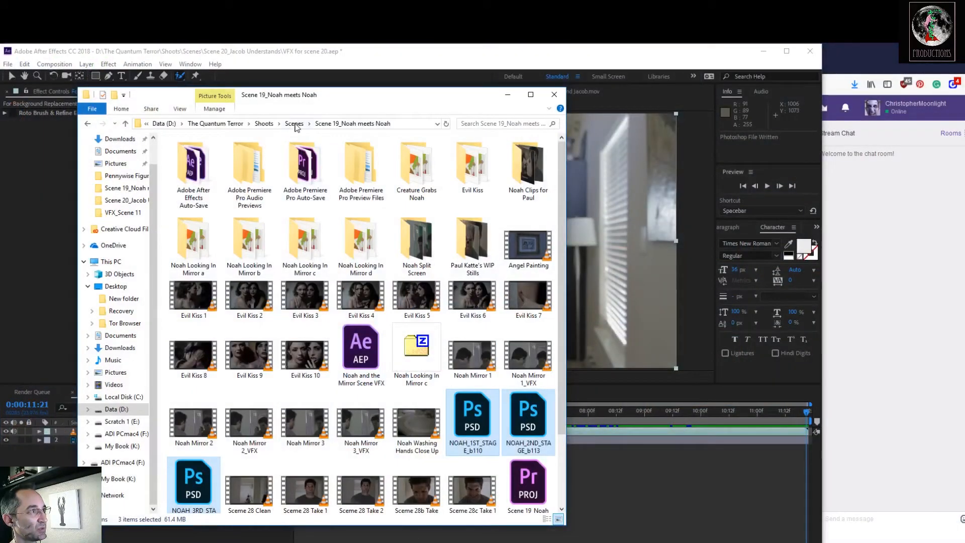
pyautogui.click(294, 123)
pyautogui.doubleClick(261, 386)
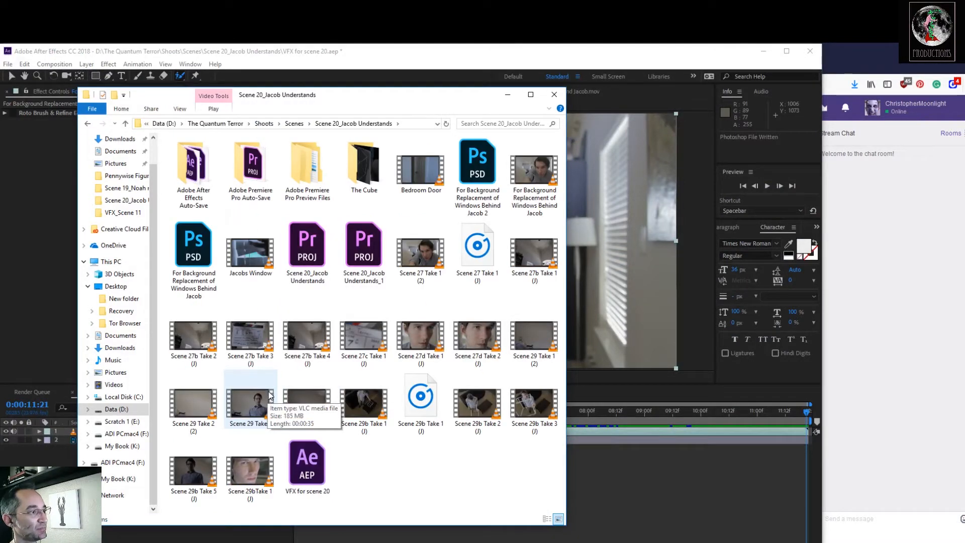
pyautogui.doubleClick(490, 176)
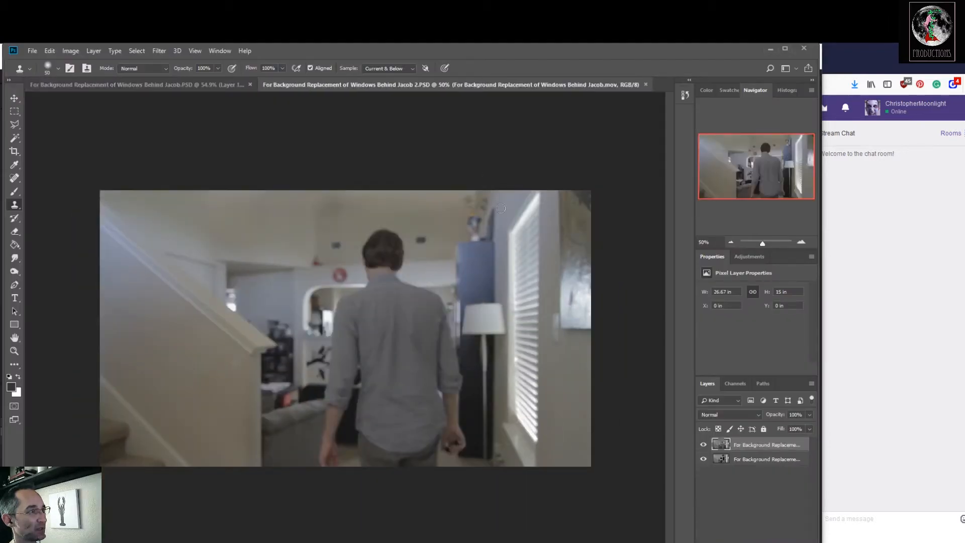
# Toggle the top layer of the newly opened PSD to compare its two layers, leaving it visible.
pyautogui.click(704, 445)
pyautogui.click(704, 444)
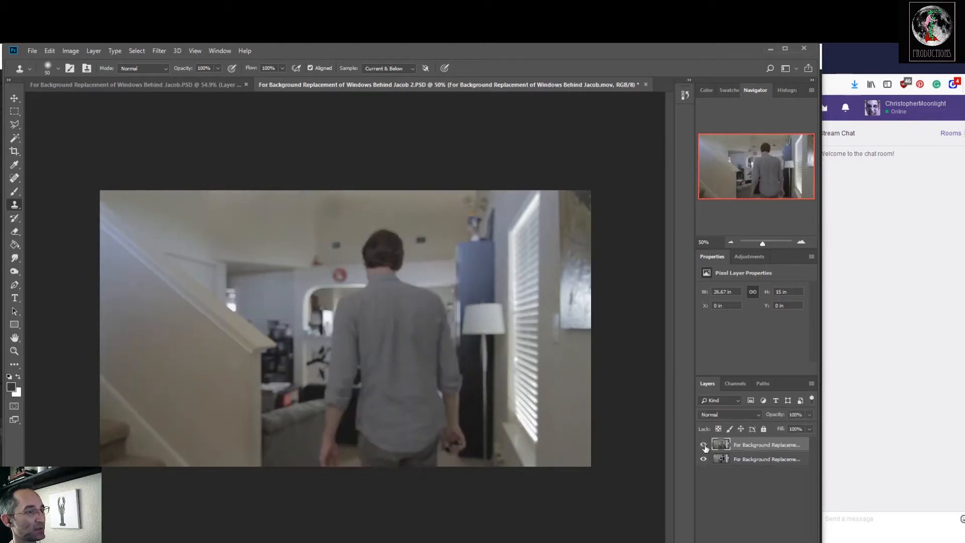
pyautogui.click(704, 445)
pyautogui.click(703, 445)
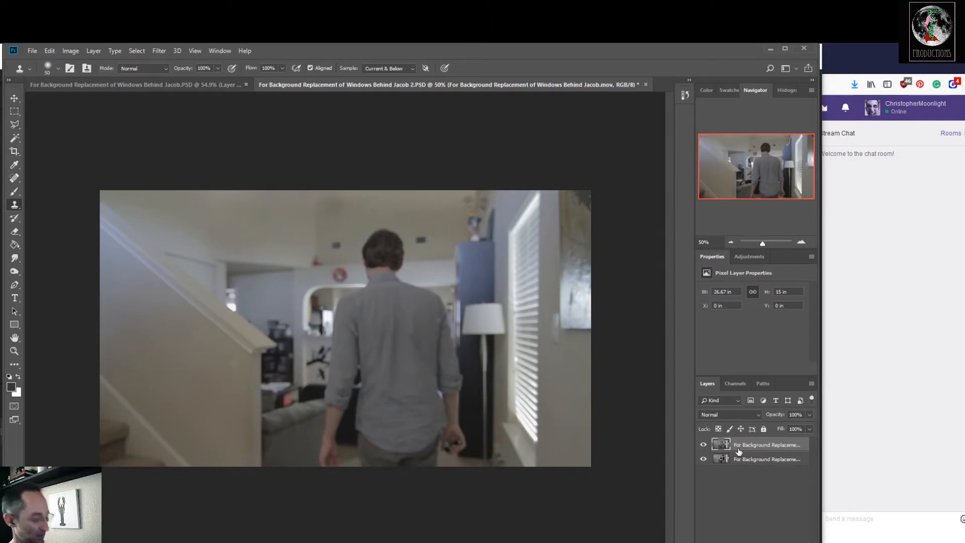
# Copy the whole top layer into the original PSD as a new layer above Layer 1 and give it a white layer mask.
pyautogui.keyDown('ctrl'); pyautogui.click(732, 447); pyautogui.keyUp('ctrl')
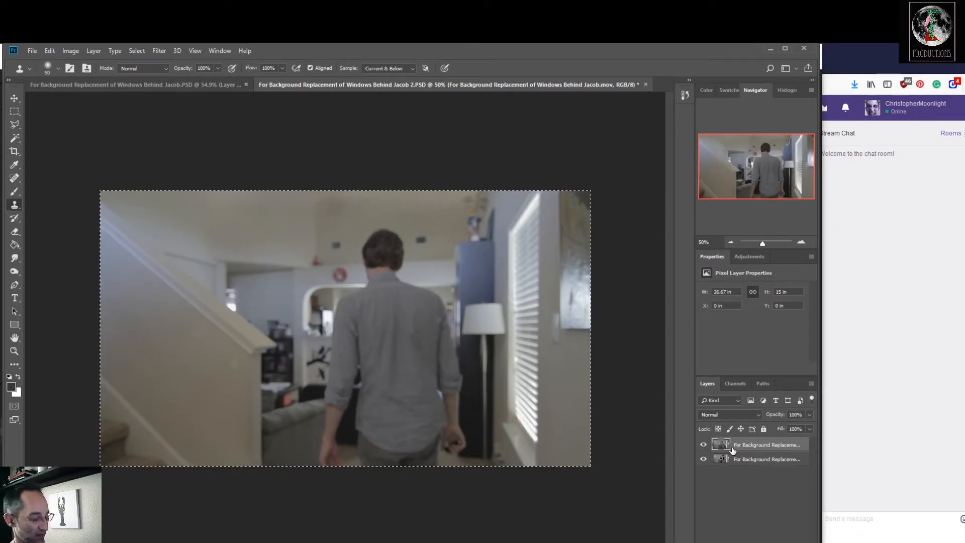
pyautogui.click(215, 84)
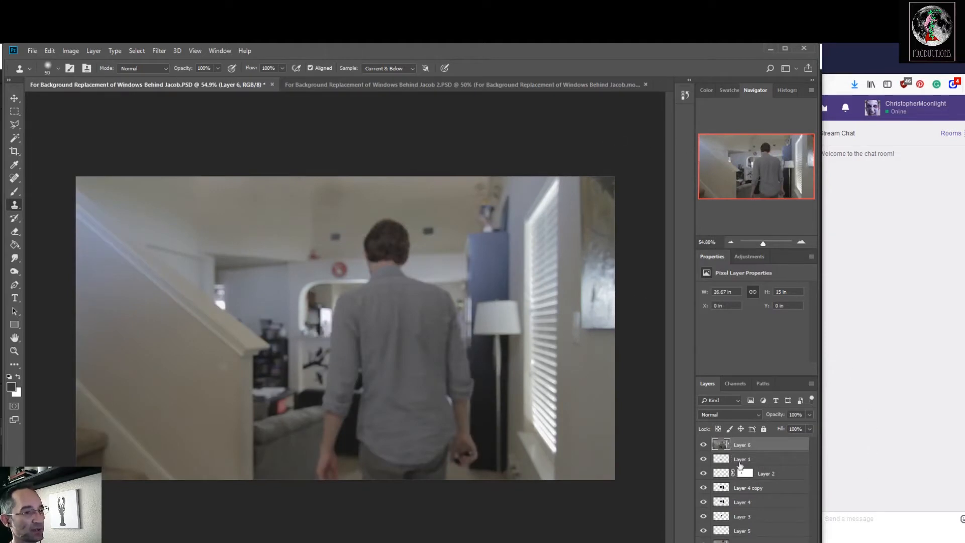
pyautogui.click(741, 542)
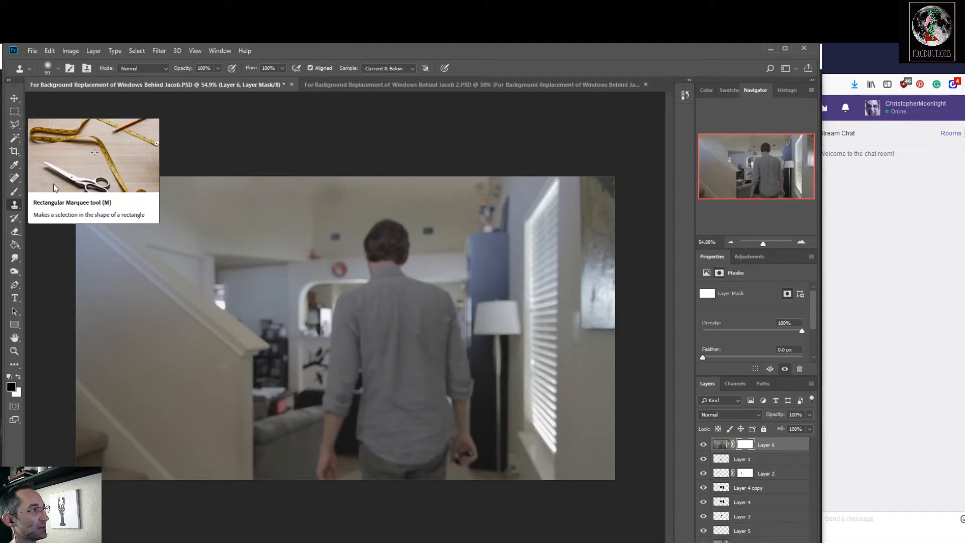
# Fill Layer 6's mask with black using the Paint Bucket to hide the whole copied frame.
pyautogui.click(19, 377)
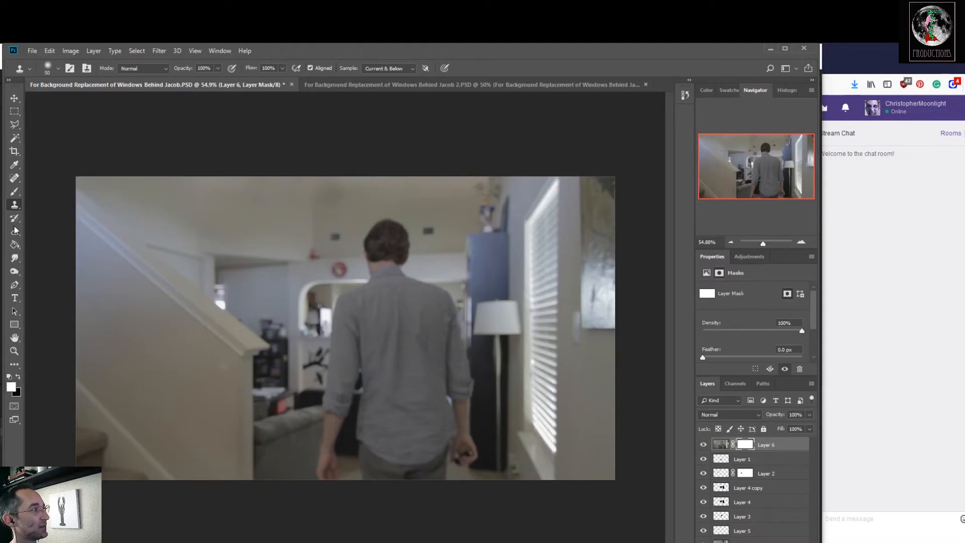
pyautogui.click(15, 245)
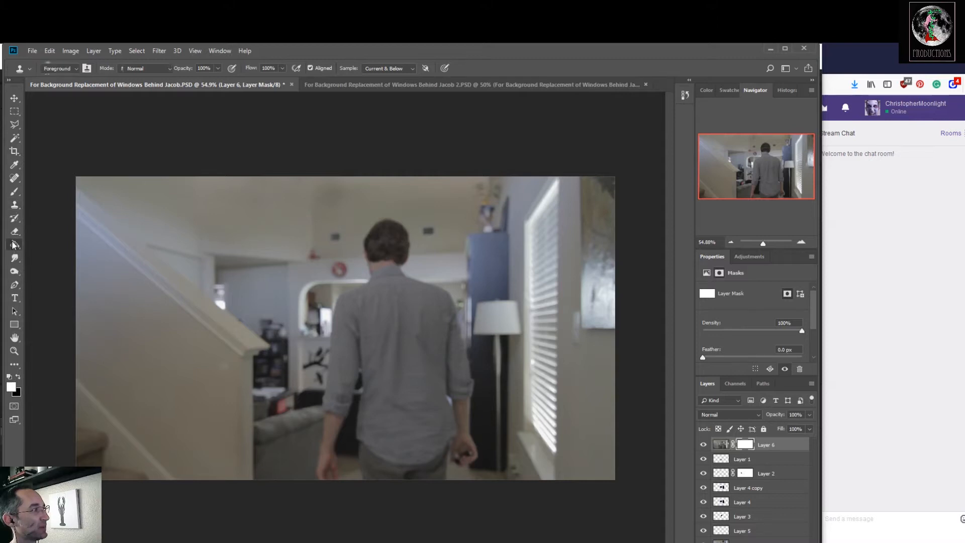
pyautogui.click(19, 377)
pyautogui.click(238, 354)
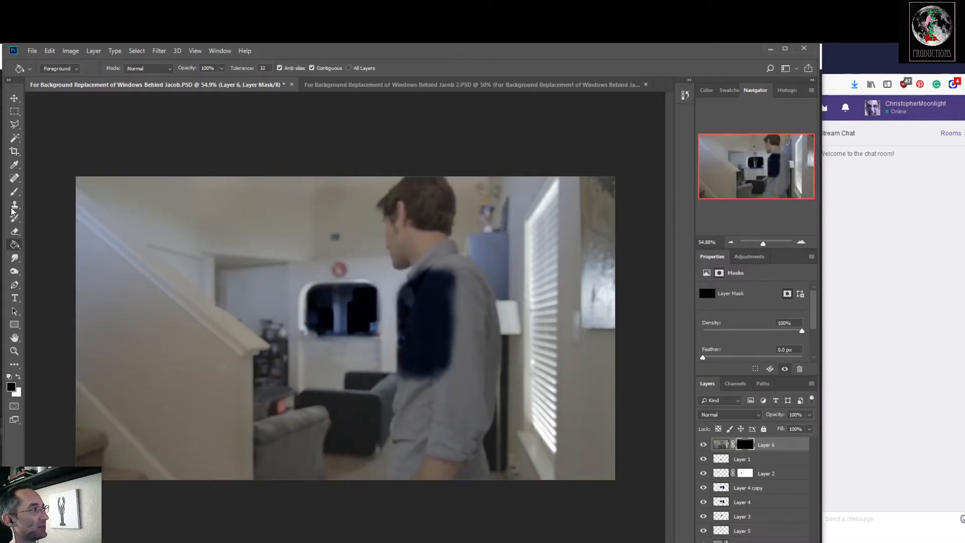
# Paint white on Layer 6's mask over the man's head, shoulders and back with the Brush, enlarged to 200 px.
pyautogui.click(15, 193)
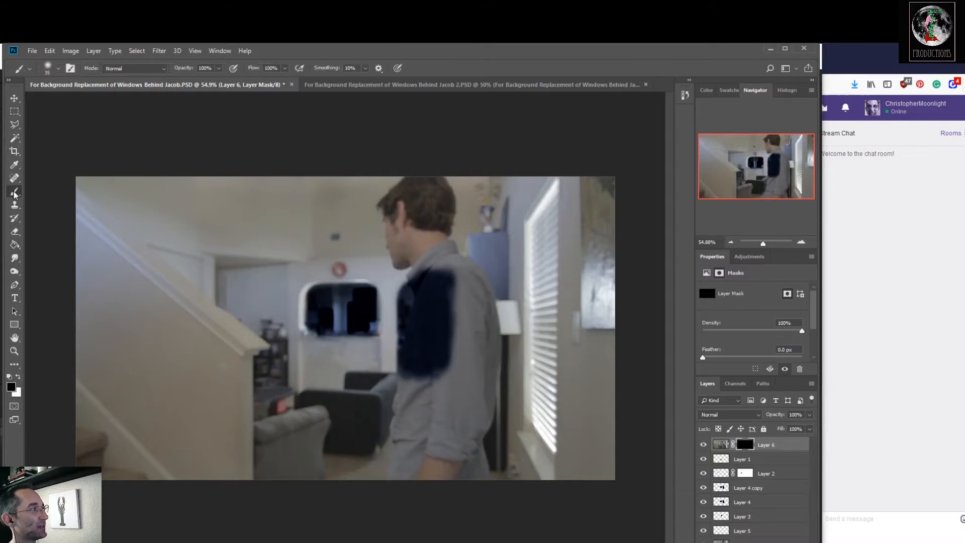
pyautogui.click(18, 378)
pyautogui.moveTo(448, 213)
pyautogui.mouseDown()
pyautogui.moveTo(405, 211)
pyautogui.moveTo(453, 204)
pyautogui.moveTo(378, 199)
pyautogui.moveTo(447, 194)
pyautogui.moveTo(417, 188)
pyautogui.mouseUp()
pyautogui.press(']')
pyautogui.press(']')
pyautogui.press(']')
pyautogui.press(']')
pyautogui.press(']')
pyautogui.press(']')
pyautogui.press(']')
pyautogui.press(']')
pyautogui.press(']')
pyautogui.press(']')
pyautogui.press(']')
pyautogui.press(']')
pyautogui.moveTo(394, 213)
pyautogui.mouseDown()
pyautogui.moveTo(322, 216)
pyautogui.moveTo(351, 220)
pyautogui.moveTo(430, 195)
pyautogui.moveTo(399, 180)
pyautogui.moveTo(463, 207)
pyautogui.moveTo(436, 203)
pyautogui.moveTo(444, 235)
pyautogui.moveTo(434, 230)
pyautogui.moveTo(454, 242)
pyautogui.moveTo(433, 239)
pyautogui.moveTo(452, 243)
pyautogui.moveTo(473, 308)
pyautogui.moveTo(460, 292)
pyautogui.moveTo(439, 294)
pyautogui.moveTo(436, 276)
pyautogui.moveTo(407, 339)
pyautogui.moveTo(453, 300)
pyautogui.moveTo(489, 341)
pyautogui.moveTo(488, 319)
pyautogui.moveTo(497, 349)
pyautogui.moveTo(490, 489)
pyautogui.moveTo(501, 370)
pyautogui.moveTo(483, 470)
pyautogui.moveTo(487, 348)
pyautogui.moveTo(471, 482)
pyautogui.moveTo(474, 369)
pyautogui.moveTo(449, 473)
pyautogui.moveTo(454, 312)
pyautogui.moveTo(440, 302)
pyautogui.moveTo(447, 342)
pyautogui.moveTo(437, 380)
pyautogui.moveTo(419, 280)
pyautogui.mouseUp()
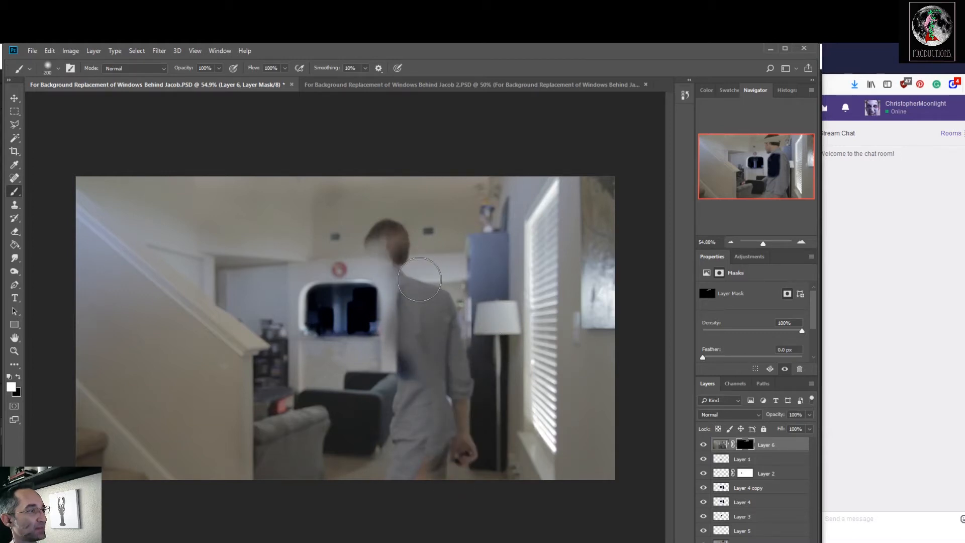
# Paint black on Layer 6's mask with a smaller brush to hide the second figure's head and back over the dark window.
pyautogui.click(18, 377)
pyautogui.press('[')
pyautogui.press('[')
pyautogui.press('[')
pyautogui.press('[')
pyautogui.press('[')
pyautogui.moveTo(387, 241)
pyautogui.mouseDown()
pyautogui.moveTo(368, 243)
pyautogui.moveTo(368, 233)
pyautogui.moveTo(393, 229)
pyautogui.moveTo(399, 250)
pyautogui.moveTo(405, 244)
pyautogui.moveTo(402, 287)
pyautogui.moveTo(399, 269)
pyautogui.moveTo(438, 293)
pyautogui.moveTo(448, 313)
pyautogui.moveTo(400, 296)
pyautogui.moveTo(432, 304)
pyautogui.moveTo(426, 320)
pyautogui.moveTo(443, 322)
pyautogui.moveTo(391, 340)
pyautogui.moveTo(409, 352)
pyautogui.moveTo(452, 350)
pyautogui.moveTo(384, 382)
pyautogui.moveTo(412, 397)
pyautogui.moveTo(403, 394)
pyautogui.moveTo(467, 371)
pyautogui.mouseUp()
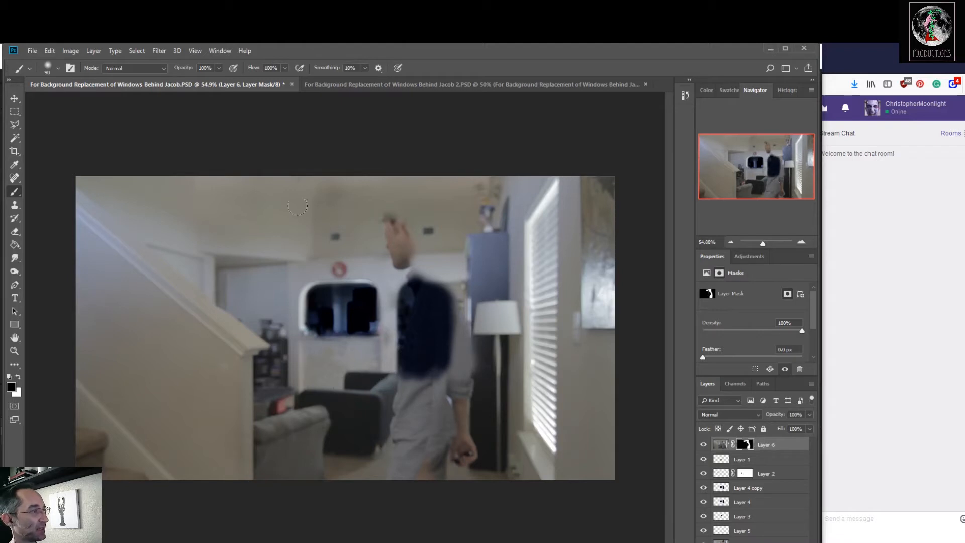
# Touch up Layer 6's mask around the leftover hair with a 60 px brush, alternating black and white, and save the PSD.
pyautogui.click(17, 377)
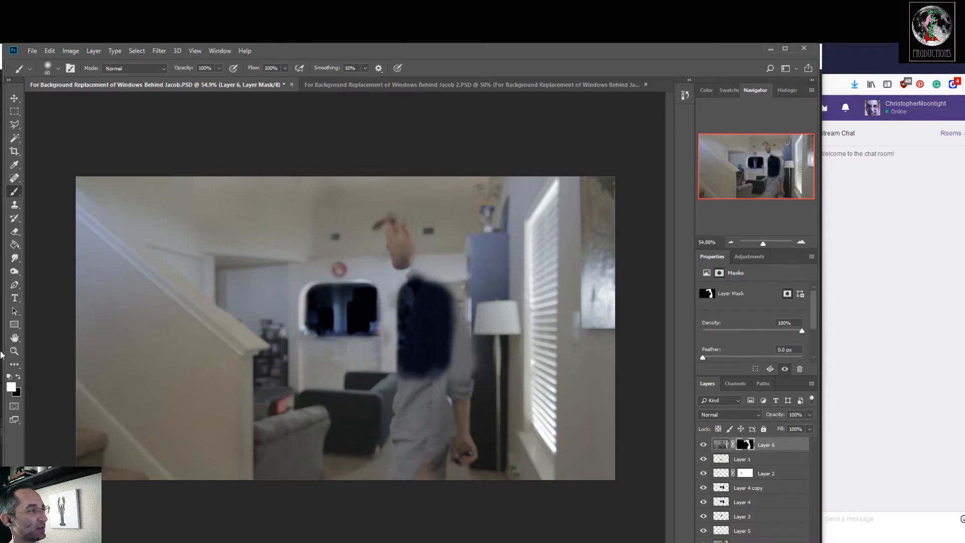
pyautogui.click(18, 377)
pyautogui.moveTo(377, 208); pyautogui.dragTo(387, 205)
pyautogui.click(19, 378)
pyautogui.moveTo(384, 207); pyautogui.dragTo(390, 206)
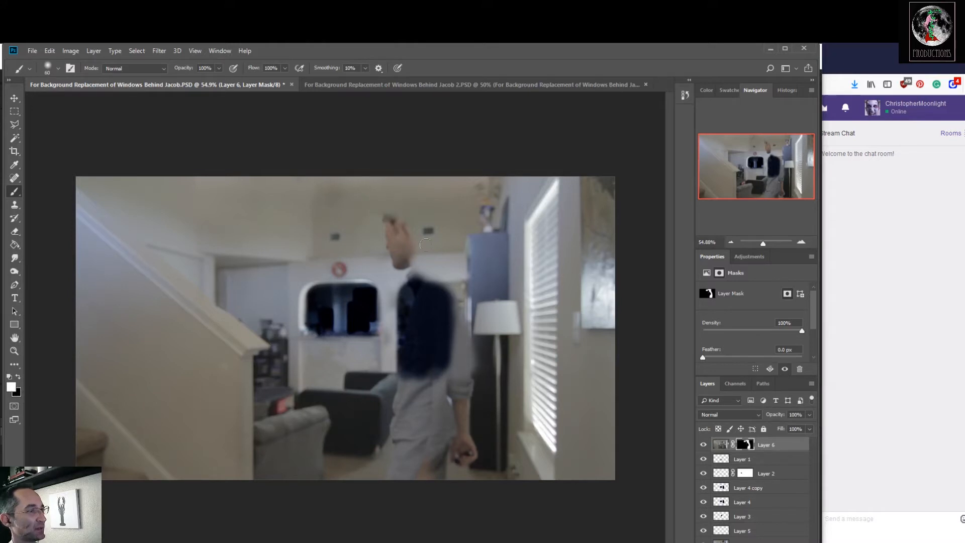
pyautogui.hotkey('ctrl', 's')
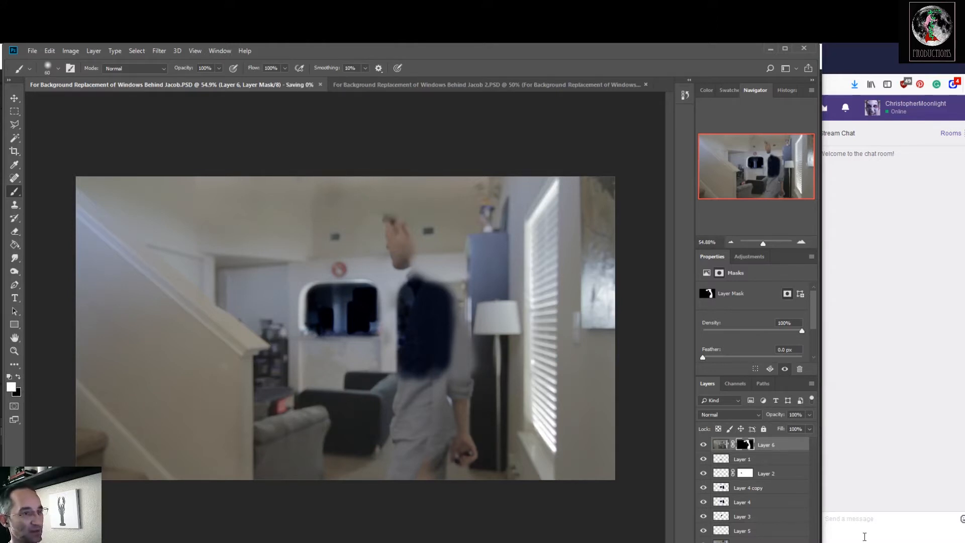
# Add a new layer above Layer 6 and clone ceiling and wall texture over the left part of the leftover face with a 100 px Clone Stamp.
pyautogui.click(785, 542)
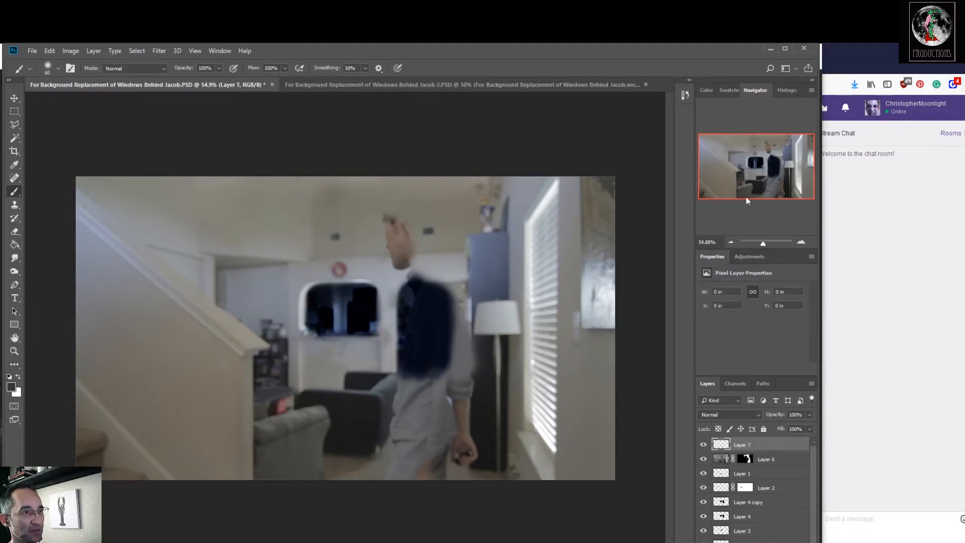
pyautogui.moveTo(764, 248); pyautogui.dragTo(766, 247)
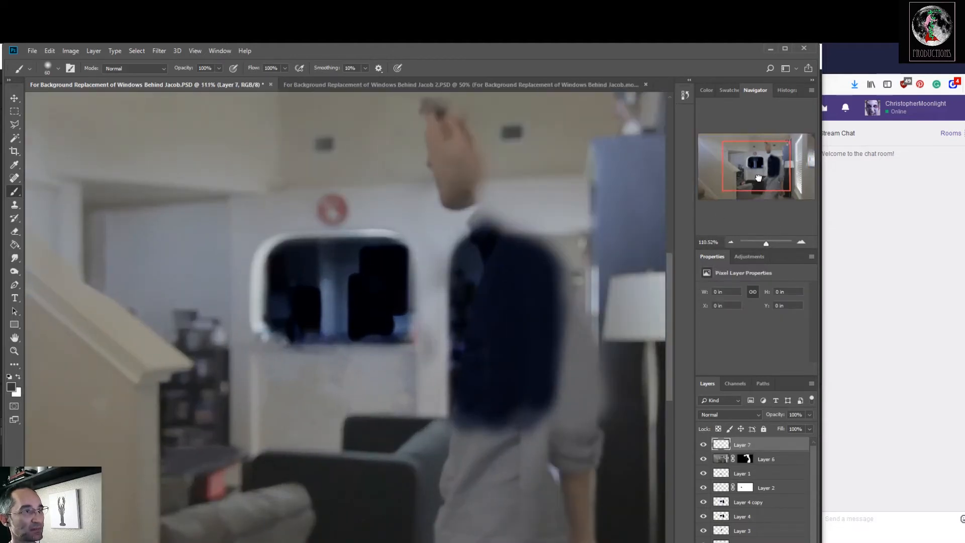
pyautogui.click(771, 160)
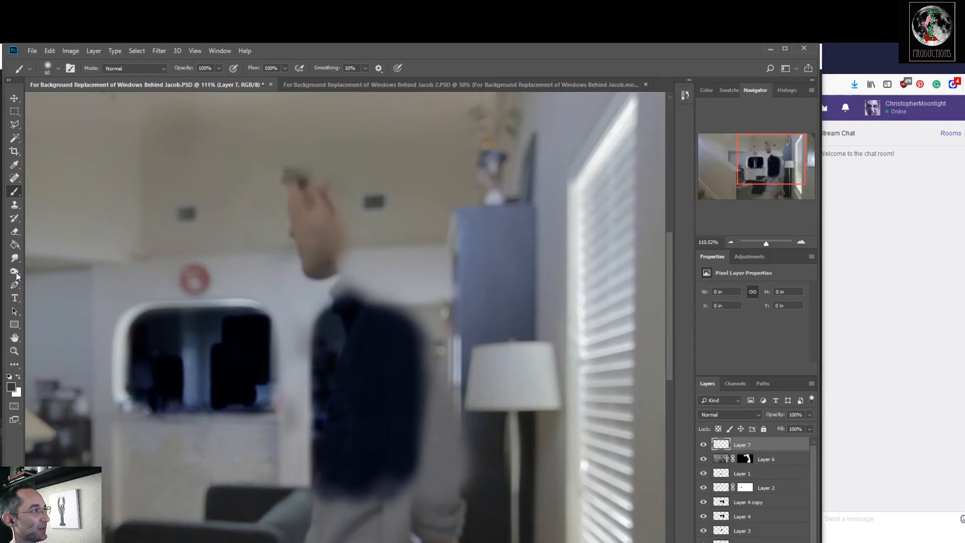
pyautogui.click(15, 204)
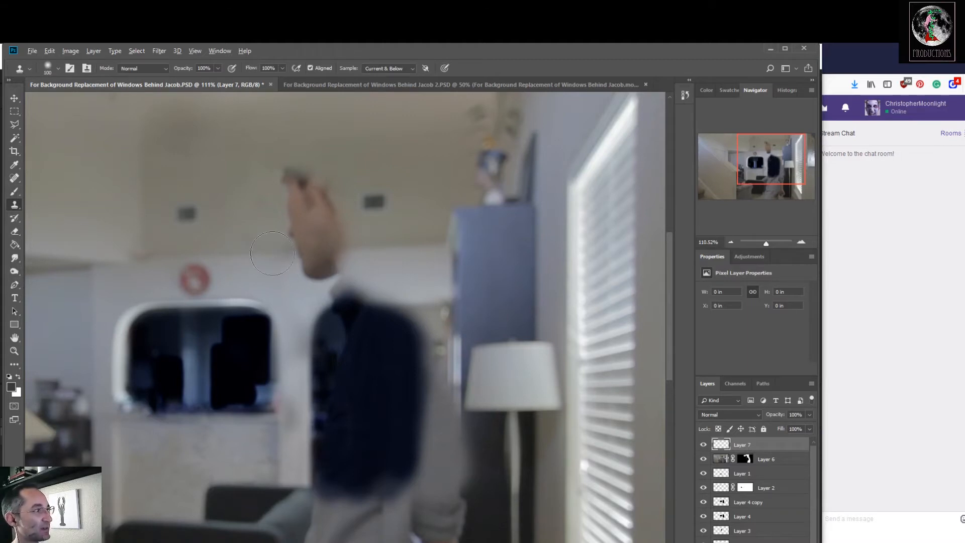
pyautogui.keyDown('alt'); pyautogui.click(267, 252); pyautogui.keyUp('alt')
pyautogui.click(307, 252)
pyautogui.moveTo(297, 238); pyautogui.dragTo(289, 185)
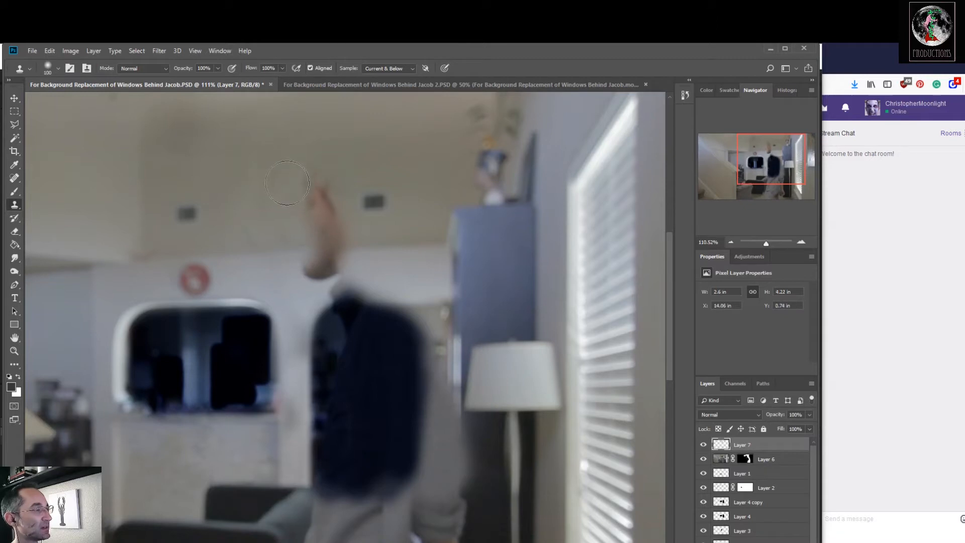
pyautogui.moveTo(328, 182); pyautogui.dragTo(316, 184)
# Clone clean wall and ceiling over the rest of the face, neck and reddish smudge above the dark window, and save the PSD.
pyautogui.keyDown('alt'); pyautogui.click(374, 246); pyautogui.keyUp('alt')
pyautogui.click(341, 247)
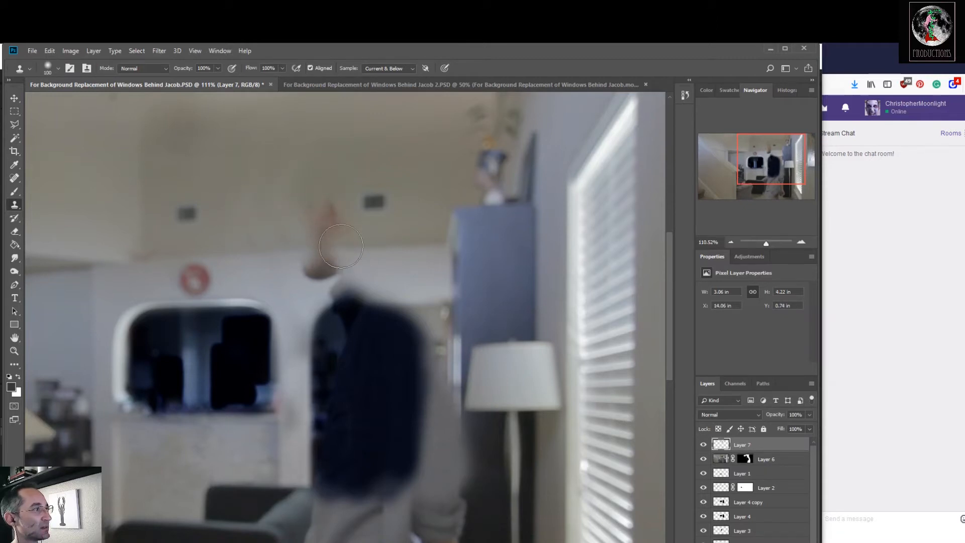
pyautogui.moveTo(337, 248)
pyautogui.mouseDown()
pyautogui.moveTo(310, 251)
pyautogui.moveTo(341, 267)
pyautogui.moveTo(380, 266)
pyautogui.moveTo(342, 285)
pyautogui.moveTo(364, 283)
pyautogui.moveTo(321, 279)
pyautogui.moveTo(397, 274)
pyautogui.mouseUp()
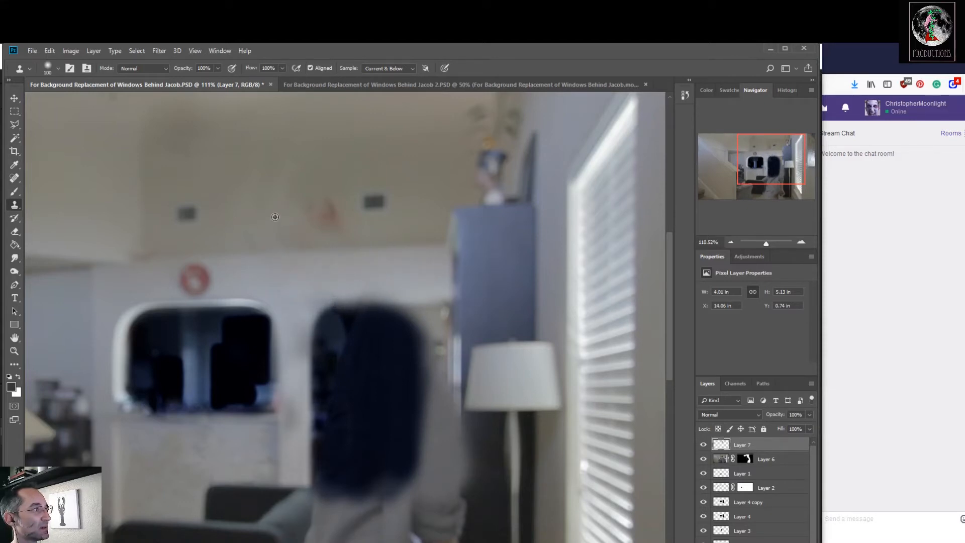
pyautogui.moveTo(321, 213); pyautogui.dragTo(314, 211)
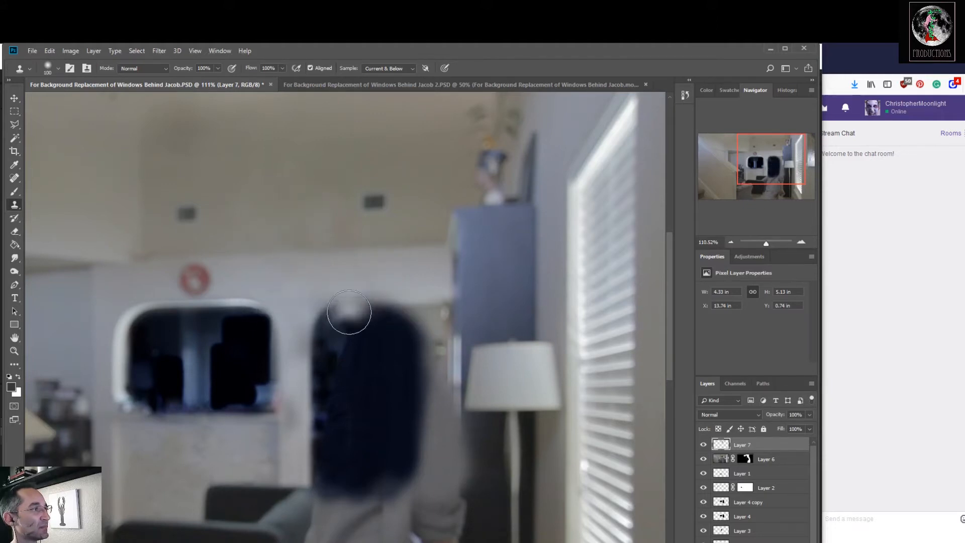
pyautogui.hotkey('ctrl', 's')
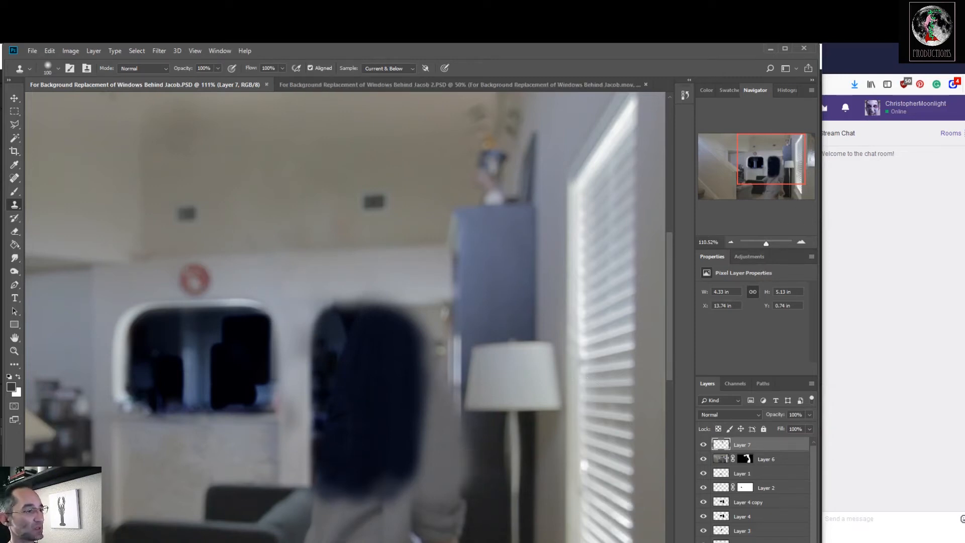
# Switch to After Effects and toggle the footage layer's visibility to compare it with the updated background plate, leaving it hidden.
pyautogui.hotkey('alt', 'Tab')
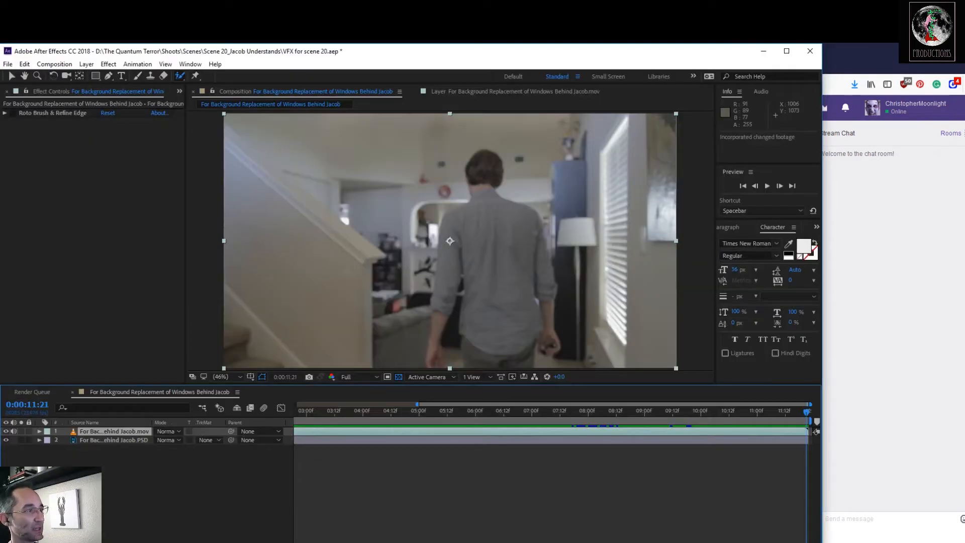
pyautogui.click(5, 431)
pyautogui.click(6, 431)
pyautogui.click(6, 431)
pyautogui.click(5, 431)
pyautogui.click(5, 431)
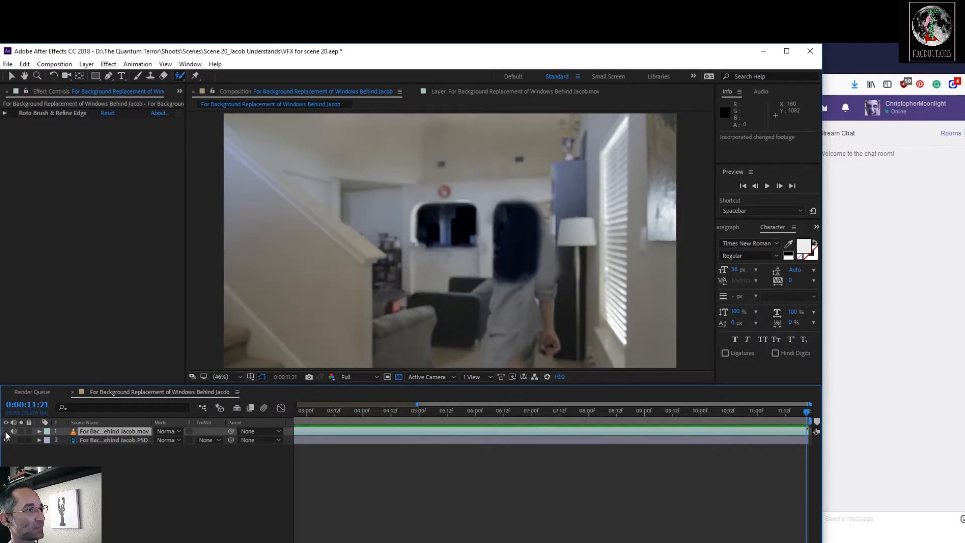
pyautogui.click(6, 431)
pyautogui.click(5, 431)
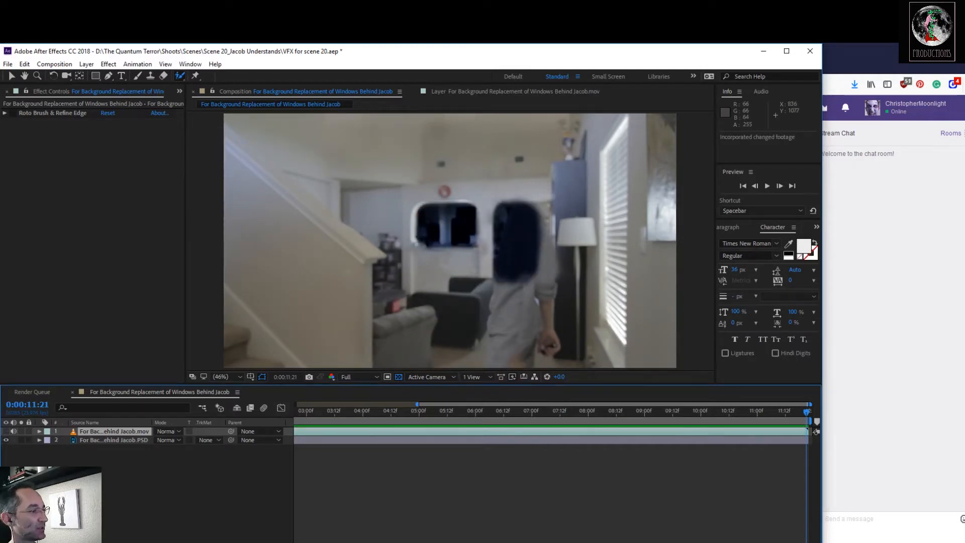
# Return to Photoshop and clone the dark cabinet over the edge of the sleeve, forearm and hand with a 45 px stamp, undoing the last stroke.
pyautogui.click(424, 542)
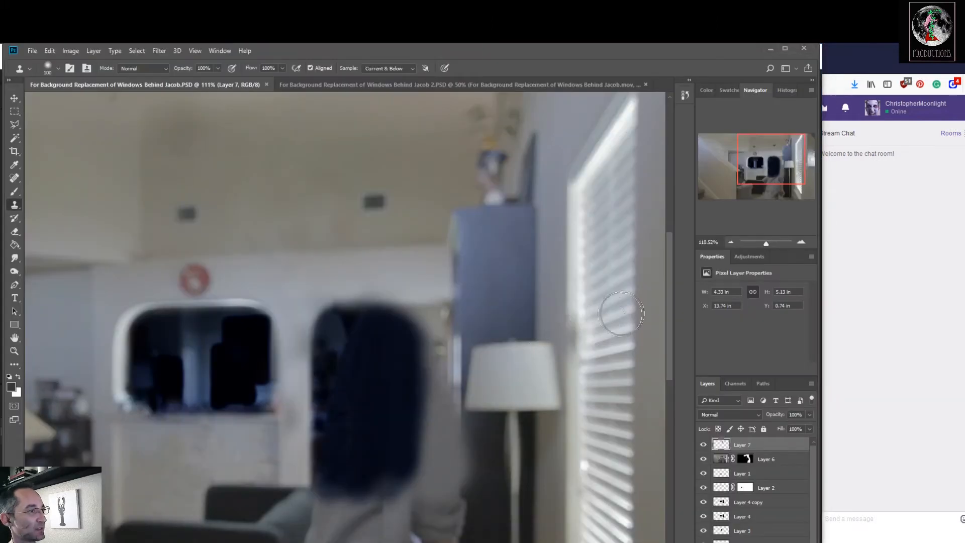
pyautogui.moveTo(752, 174); pyautogui.dragTo(754, 188)
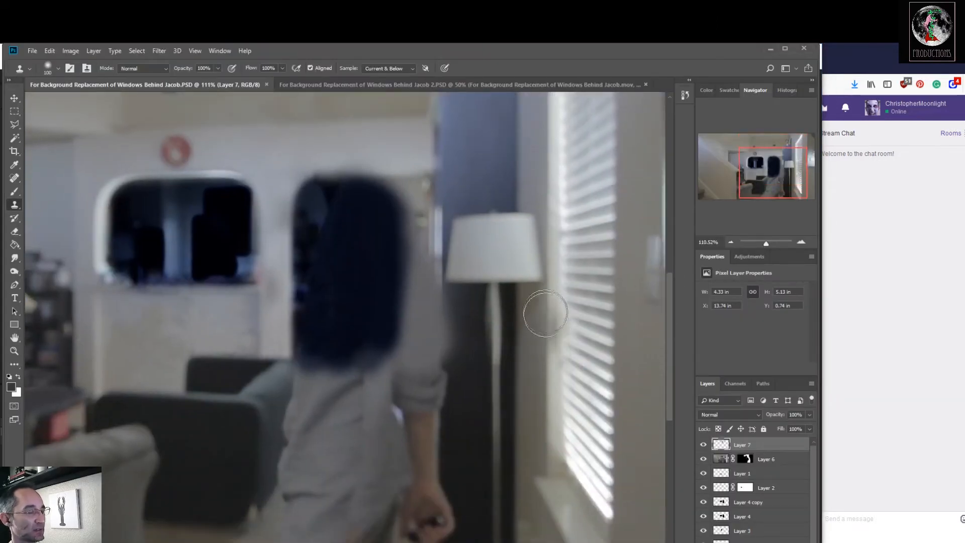
pyautogui.press('[')
pyautogui.press('[')
pyautogui.press('[')
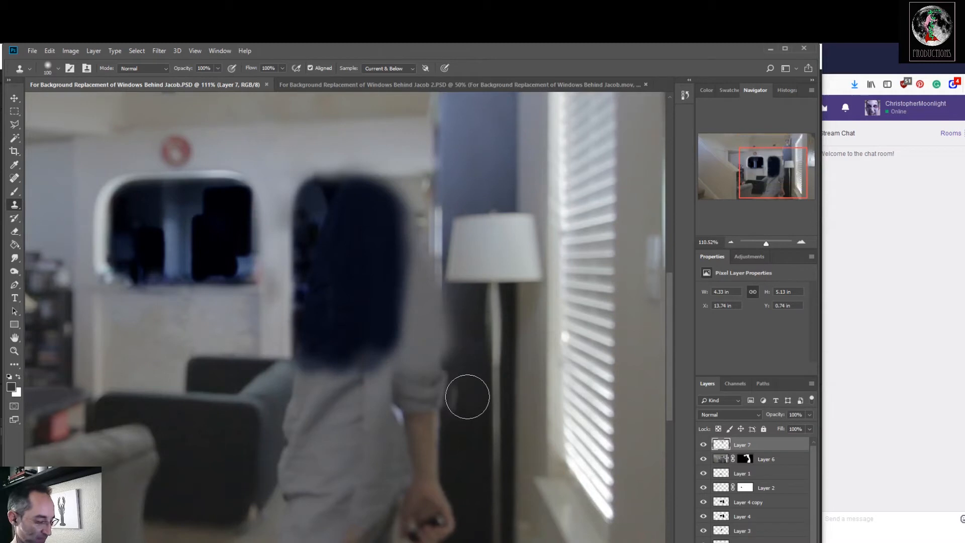
pyautogui.press('[')
pyautogui.press('[')
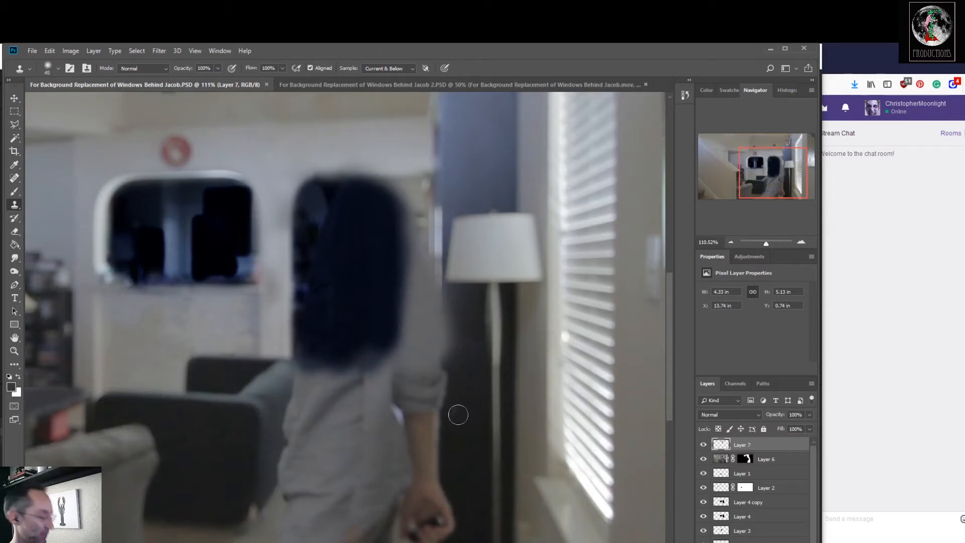
pyautogui.moveTo(454, 391)
pyautogui.mouseDown()
pyautogui.moveTo(446, 294)
pyautogui.moveTo(469, 369)
pyautogui.moveTo(454, 345)
pyautogui.moveTo(444, 380)
pyautogui.moveTo(449, 459)
pyautogui.mouseUp()
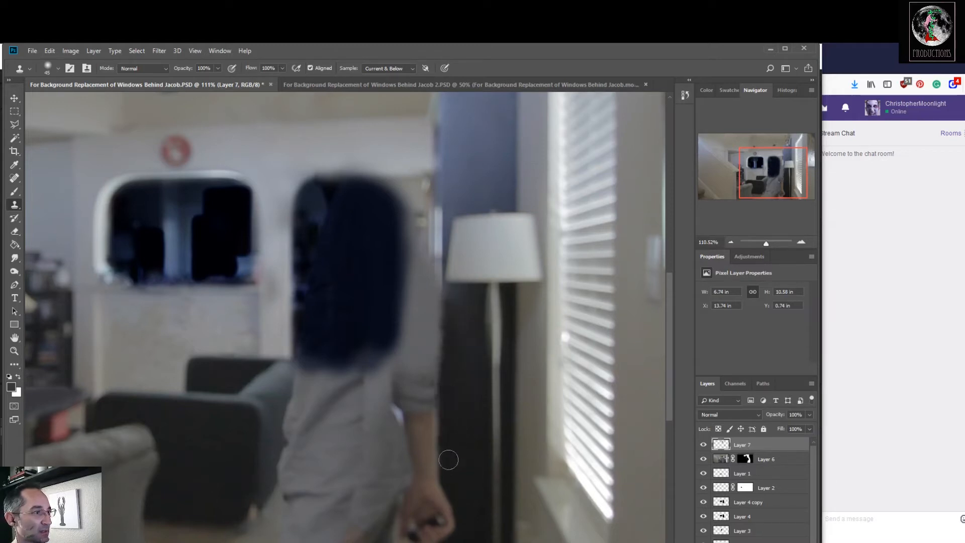
pyautogui.moveTo(451, 505); pyautogui.dragTo(453, 480)
pyautogui.keyDown('alt'); pyautogui.click(462, 502); pyautogui.keyUp('alt')
pyautogui.moveTo(448, 532); pyautogui.dragTo(452, 479)
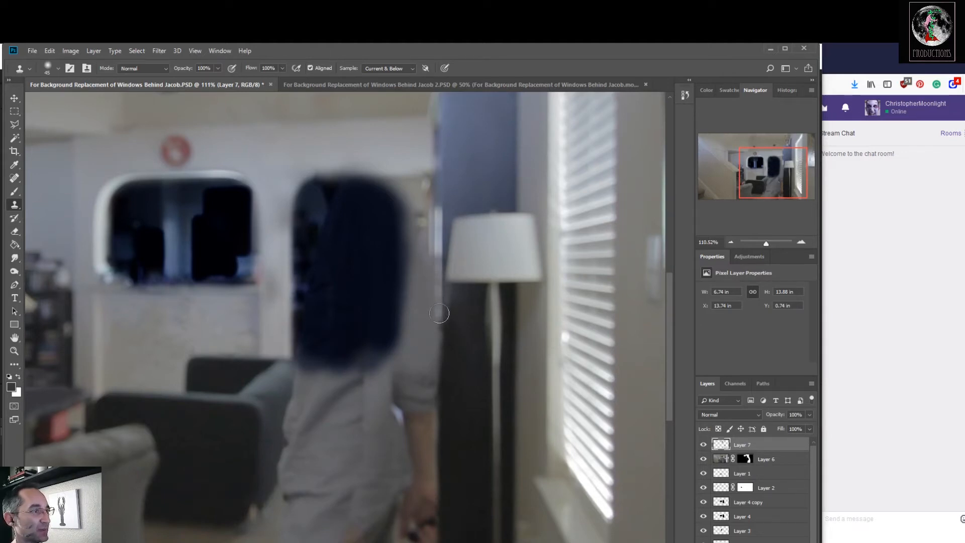
pyautogui.hotkey('ctrl', 'z')
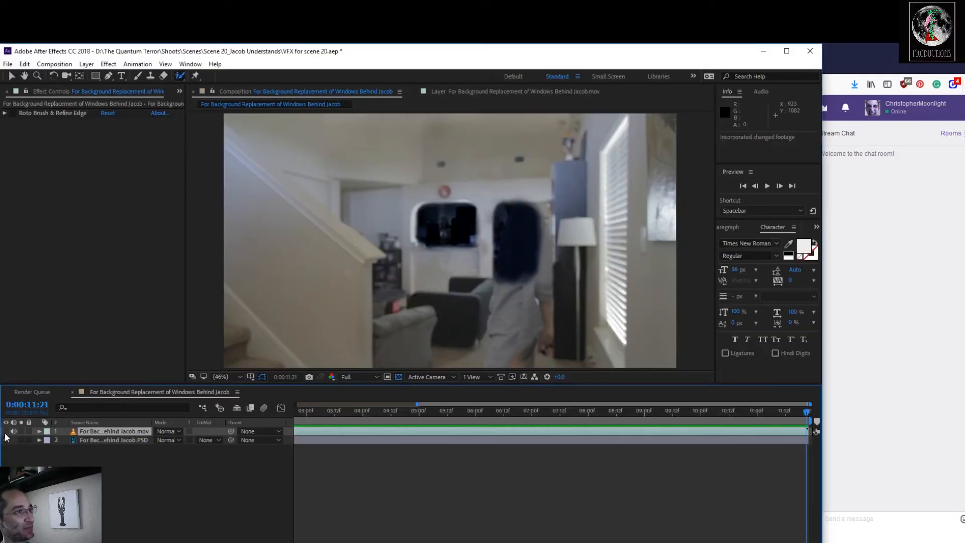
# In After Effects, toggle the footage layer at 0:00:11:21 to check the retouched cabinet edge against the original, leaving it visible.
pyautogui.click(6, 432)
pyautogui.click(6, 432)
pyautogui.click(5, 433)
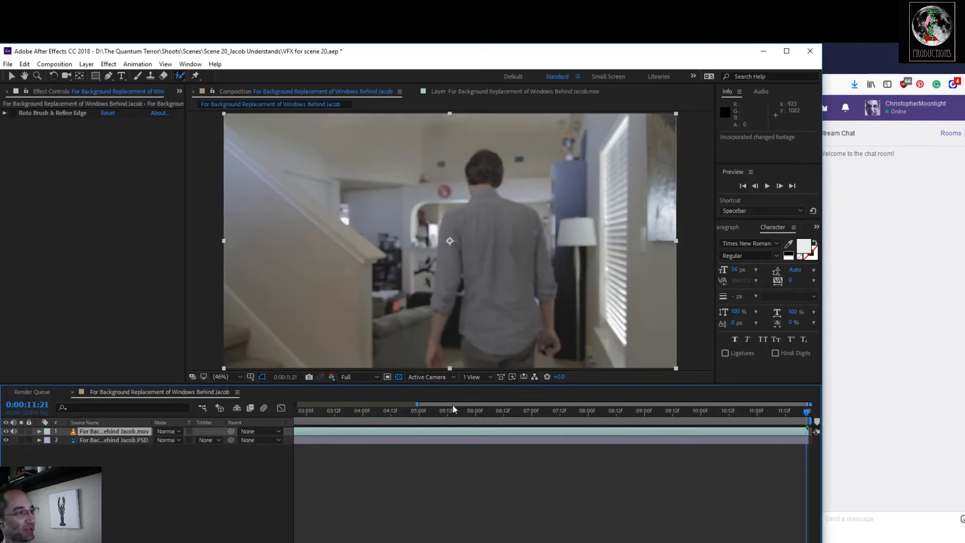
pyautogui.moveTo(804, 415)
pyautogui.mouseDown()
pyautogui.moveTo(401, 433)
pyautogui.moveTo(777, 449)
pyautogui.moveTo(807, 442)
pyautogui.moveTo(722, 427)
pyautogui.moveTo(616, 430)
pyautogui.moveTo(596, 418)
pyautogui.moveTo(495, 432)
pyautogui.moveTo(593, 444)
pyautogui.moveTo(740, 437)
pyautogui.moveTo(833, 449)
pyautogui.moveTo(722, 430)
pyautogui.moveTo(526, 435)
pyautogui.moveTo(633, 456)
pyautogui.moveTo(574, 464)
pyautogui.moveTo(768, 444)
pyautogui.moveTo(817, 427)
pyautogui.mouseUp()
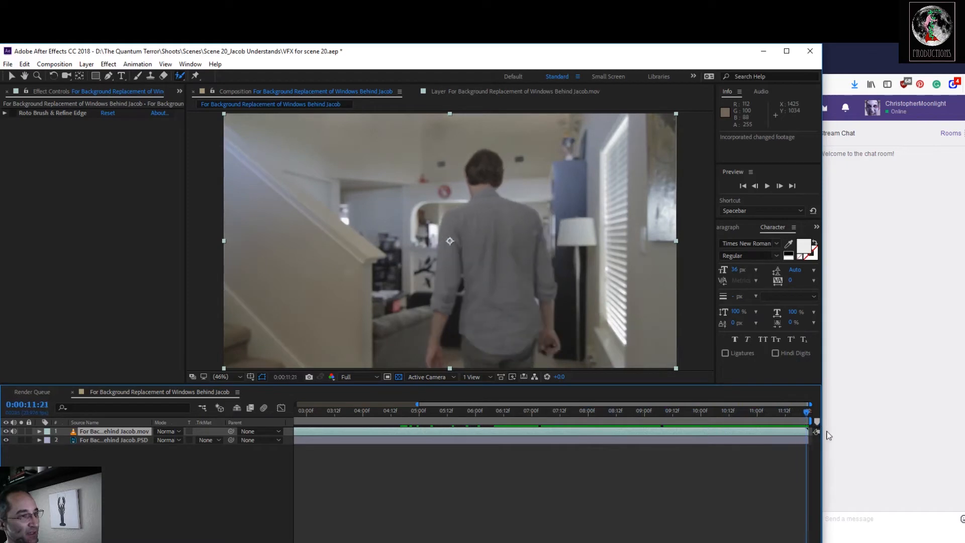
pyautogui.click(6, 432)
pyautogui.click(6, 432)
pyautogui.click(6, 432)
pyautogui.click(6, 432)
pyautogui.click(6, 431)
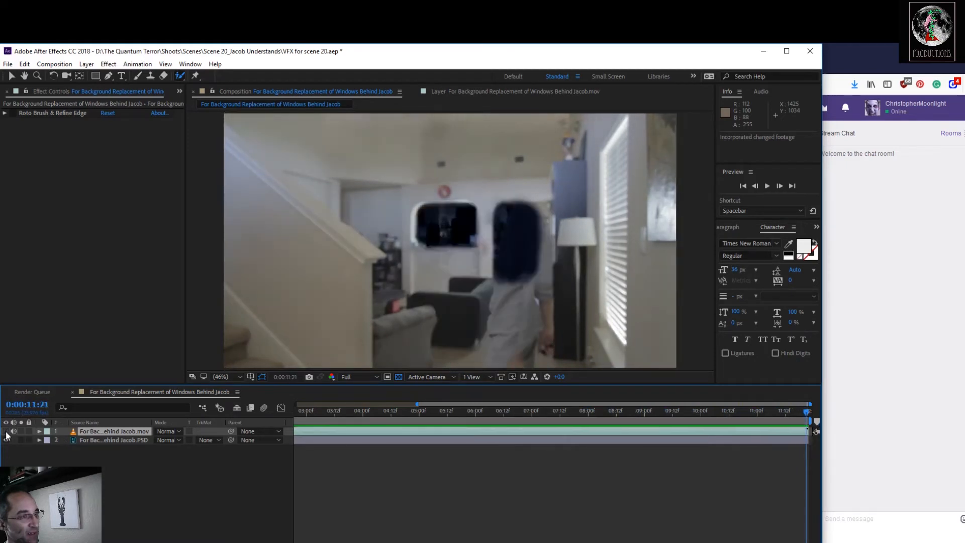
pyautogui.click(6, 432)
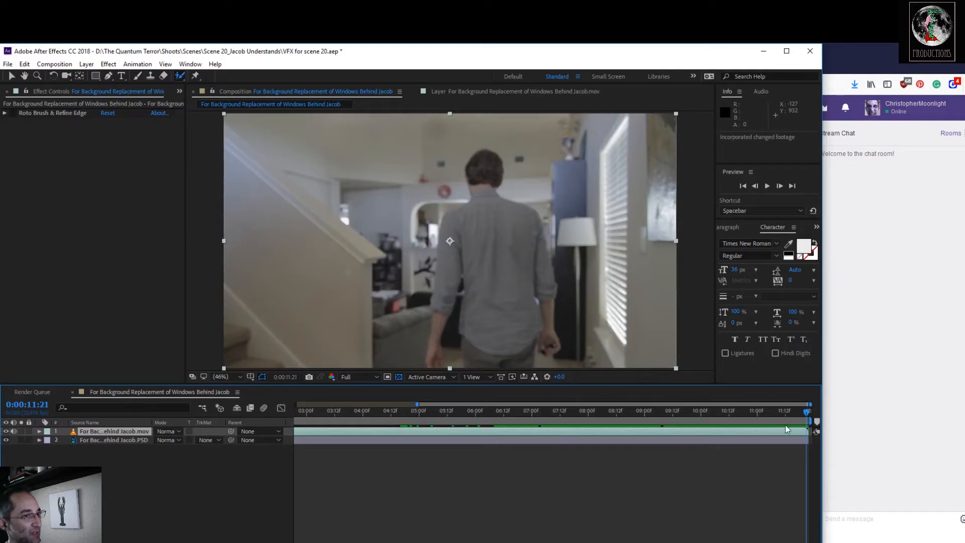
# Scrub the footage between 0:00:00:00 and 0:00:11:13 to examine where the actor covers the background windows, stopping at 0:00:10:01.
pyautogui.moveTo(808, 415)
pyautogui.mouseDown()
pyautogui.moveTo(759, 412)
pyautogui.moveTo(799, 412)
pyautogui.moveTo(807, 396)
pyautogui.moveTo(789, 398)
pyautogui.moveTo(811, 404)
pyautogui.mouseUp()
pyautogui.moveTo(809, 415); pyautogui.dragTo(198, 411)
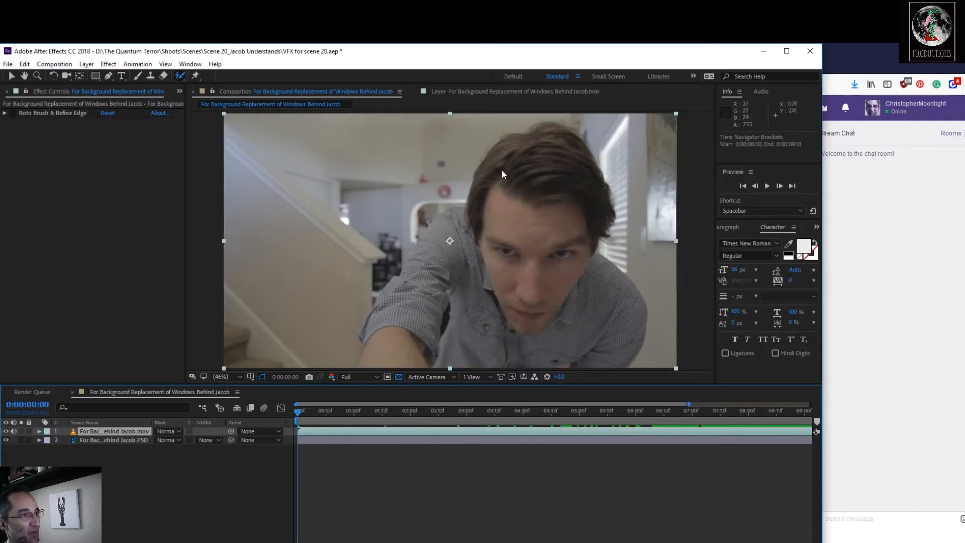
pyautogui.moveTo(297, 419); pyautogui.dragTo(789, 434)
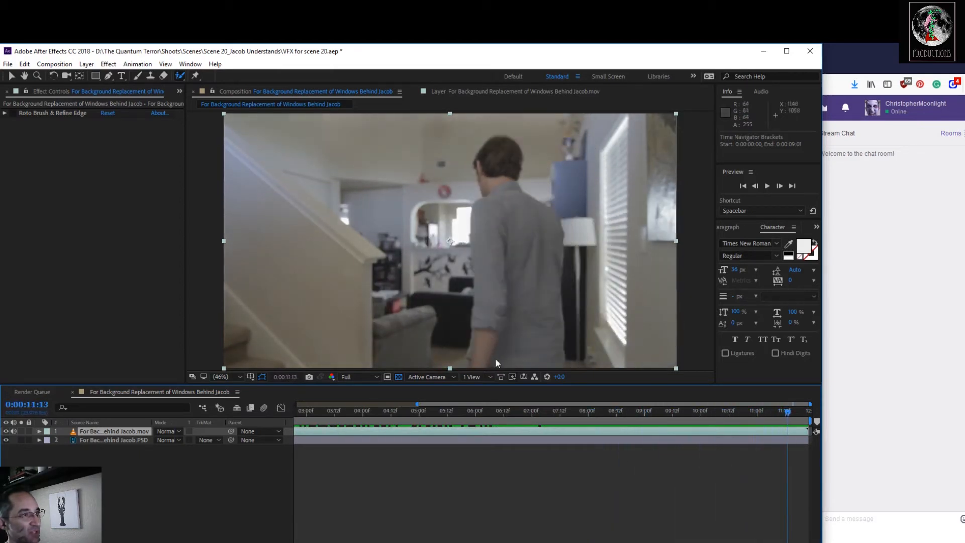
pyautogui.moveTo(791, 419); pyautogui.dragTo(588, 435)
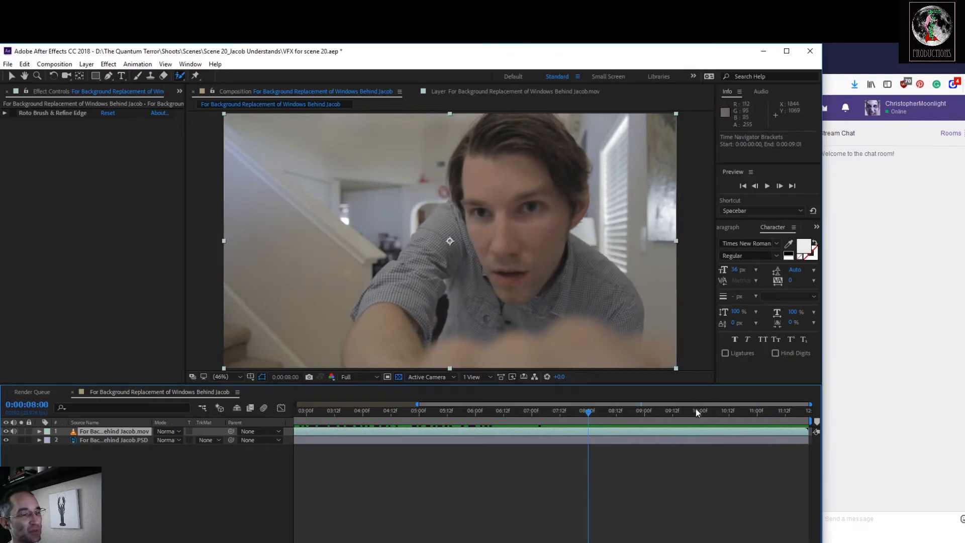
pyautogui.moveTo(586, 415); pyautogui.dragTo(702, 420)
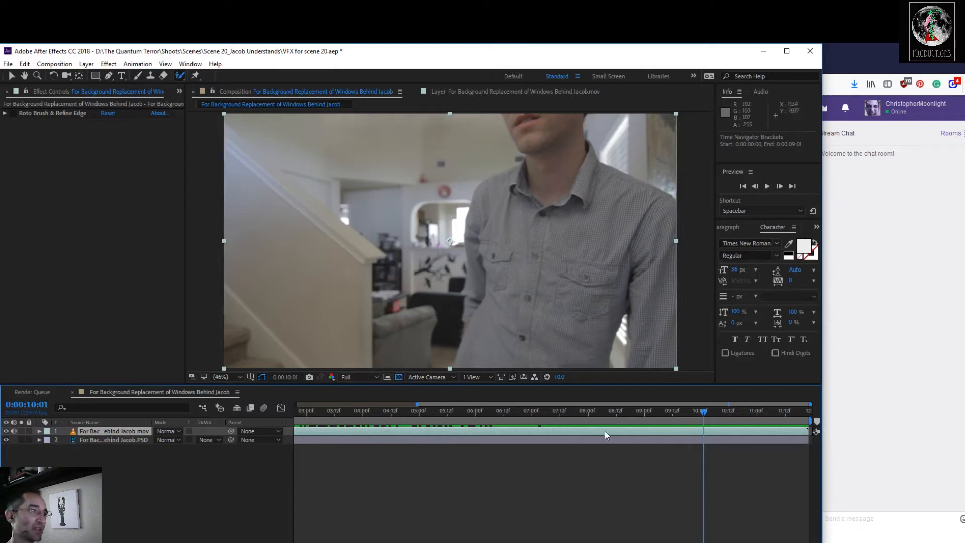
# Activate the Roto Brush tool, display the footage in its Layer viewer and enlarge the viewing area.
pyautogui.click(164, 76)
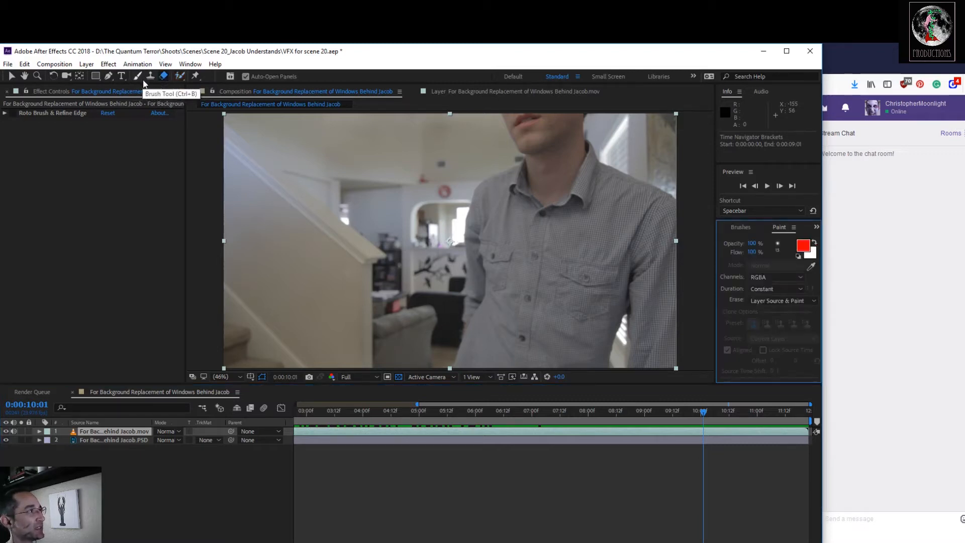
pyautogui.click(180, 76)
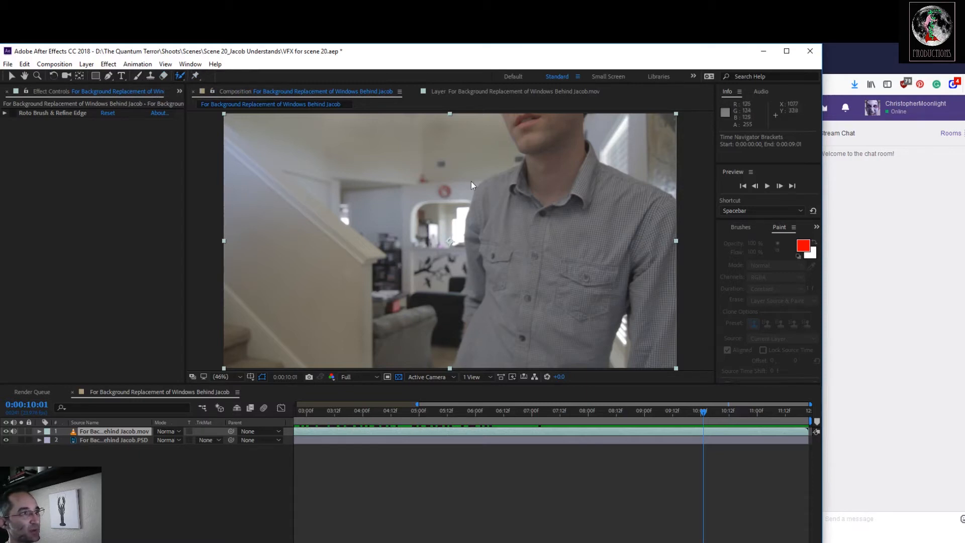
pyautogui.click(471, 93)
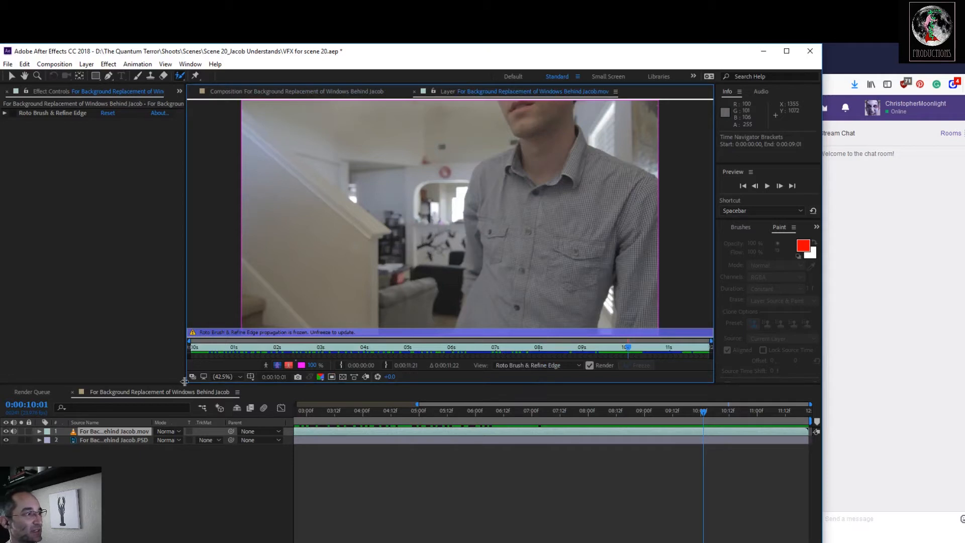
pyautogui.moveTo(185, 383); pyautogui.dragTo(173, 475)
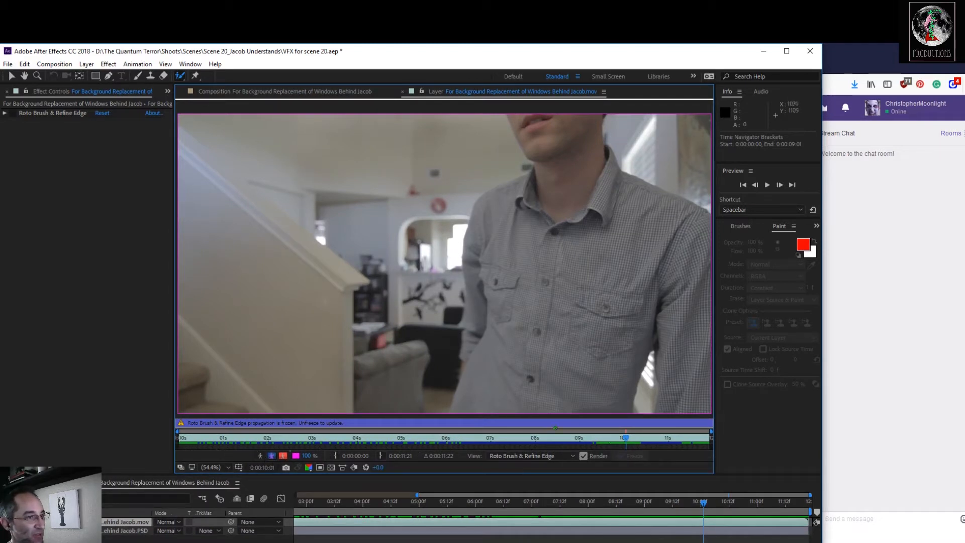
# At 0:00:10:09, paint Roto Brush foreground strokes over the actor's face, neck and shirt edges to isolate him from the background.
pyautogui.click(639, 444)
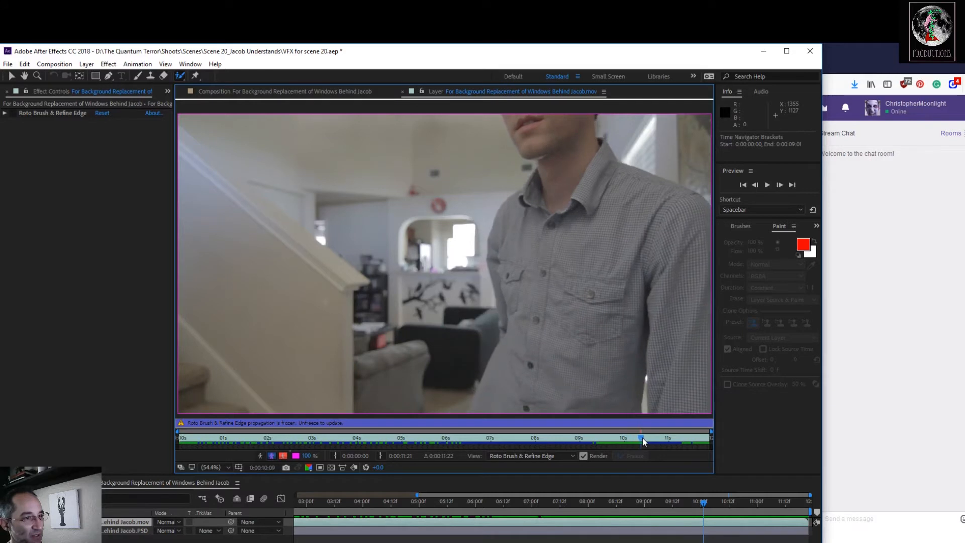
pyautogui.click(643, 438)
pyautogui.click(642, 435)
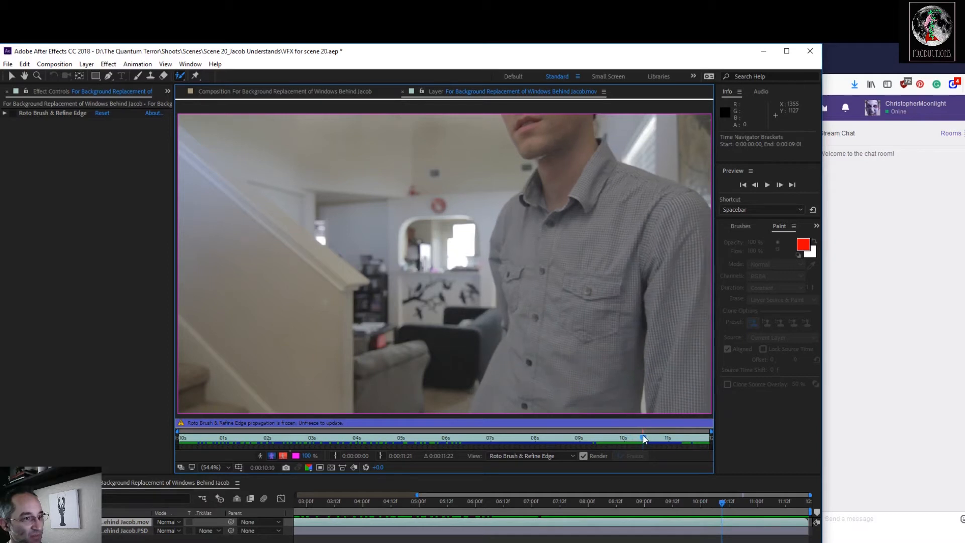
pyautogui.click(641, 435)
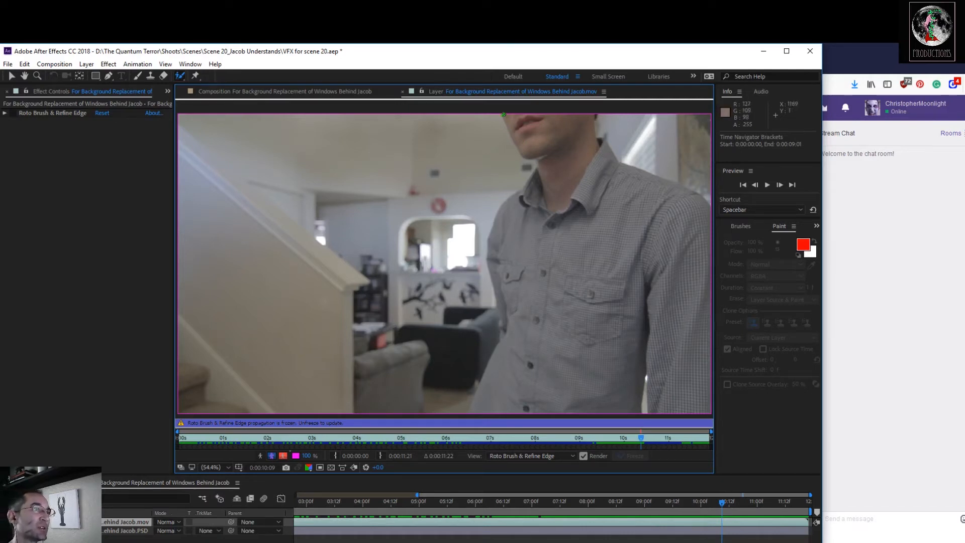
pyautogui.moveTo(503, 114); pyautogui.dragTo(507, 123)
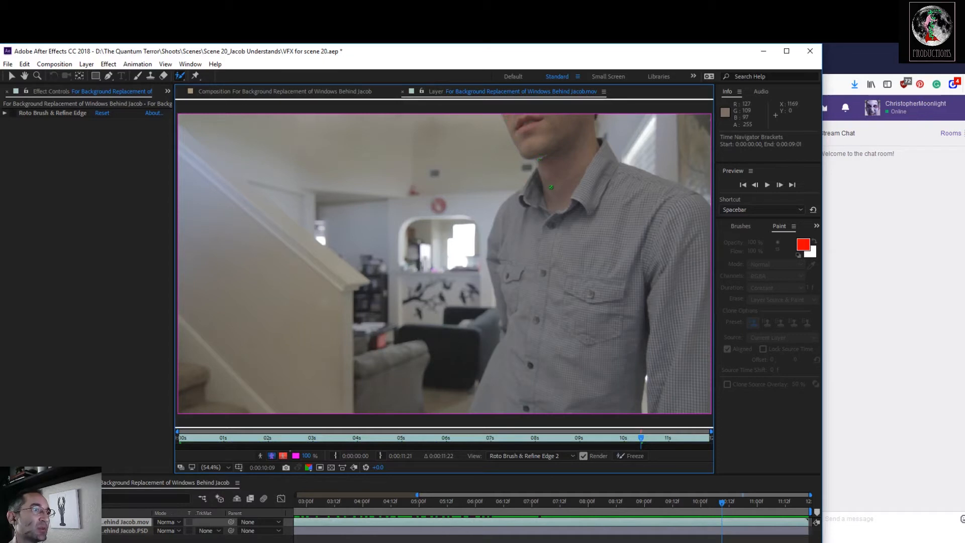
pyautogui.moveTo(556, 213); pyautogui.dragTo(556, 214)
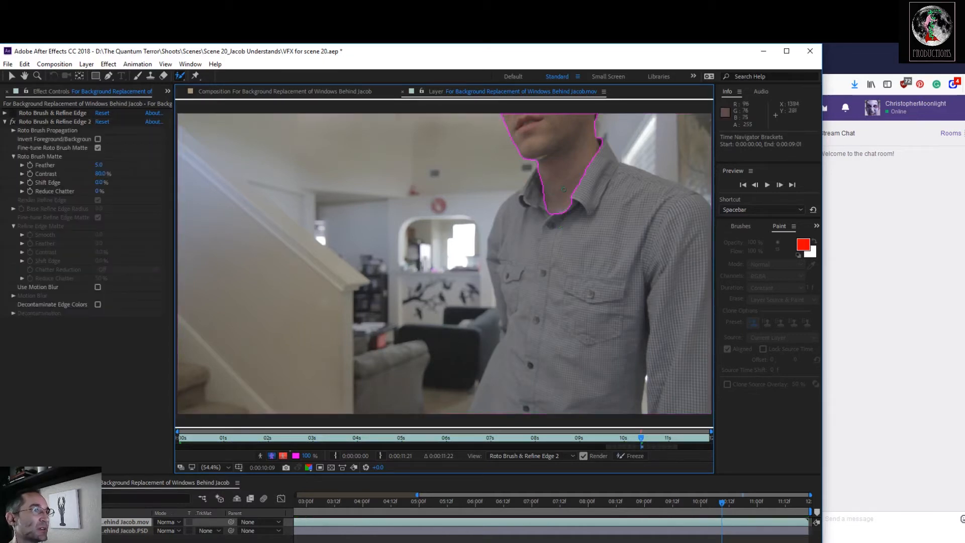
pyautogui.moveTo(538, 168); pyautogui.dragTo(530, 187)
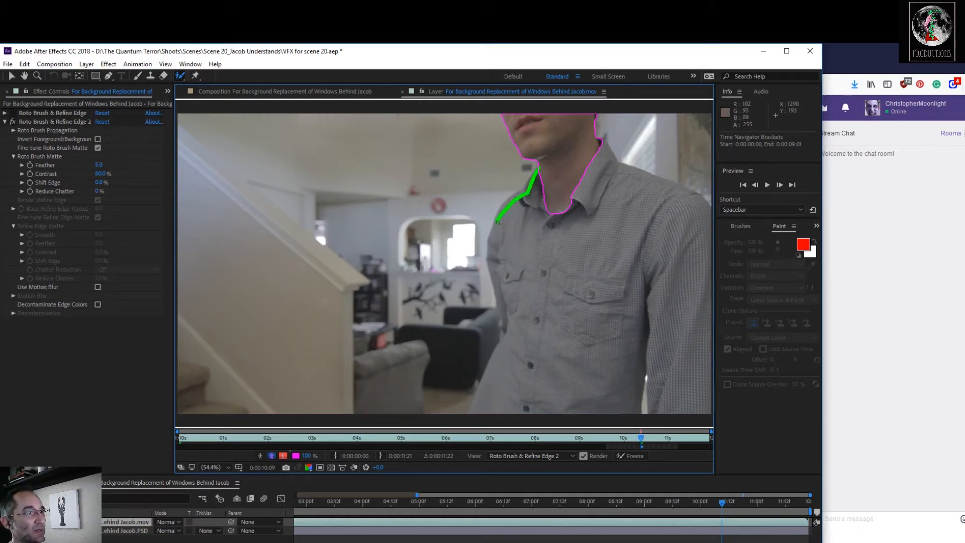
pyautogui.moveTo(497, 274)
pyautogui.mouseDown()
pyautogui.moveTo(508, 331)
pyautogui.moveTo(476, 406)
pyautogui.mouseUp()
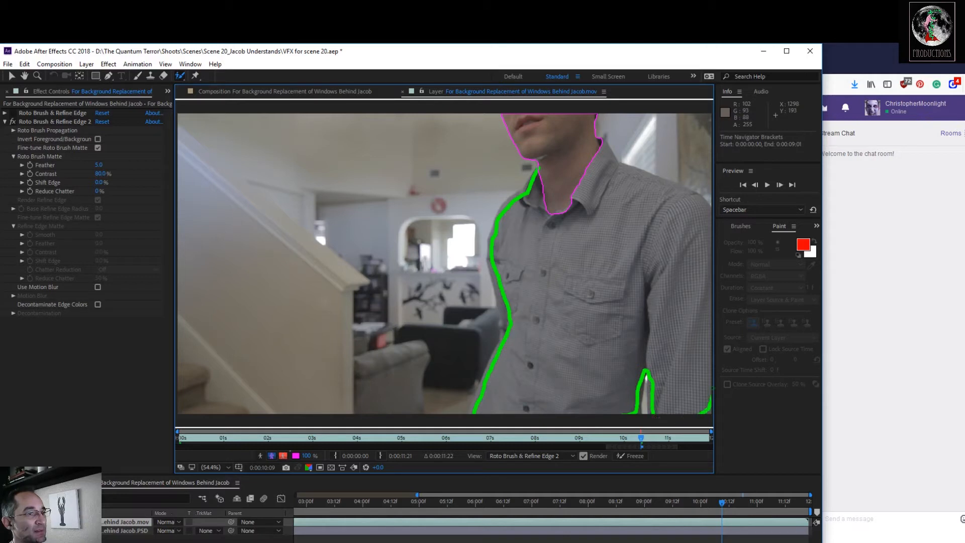
pyautogui.moveTo(697, 200)
pyautogui.mouseDown()
pyautogui.moveTo(617, 163)
pyautogui.moveTo(599, 141)
pyautogui.moveTo(547, 164)
pyautogui.mouseUp()
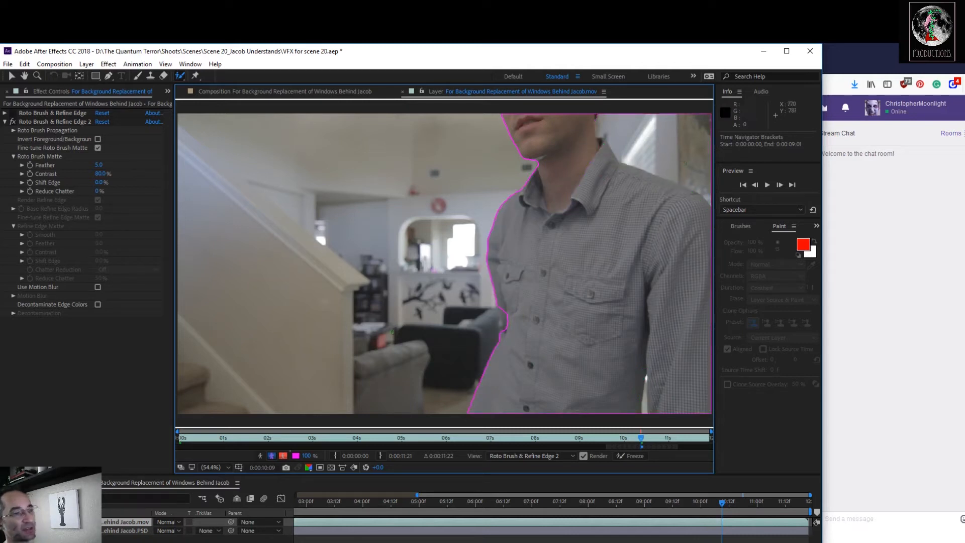
# Delete the older Roto Brush & Refine Edge effect and extend the new effect's propagation span in both directions across the whole clip.
pyautogui.click(52, 112)
pyautogui.press('Delete')
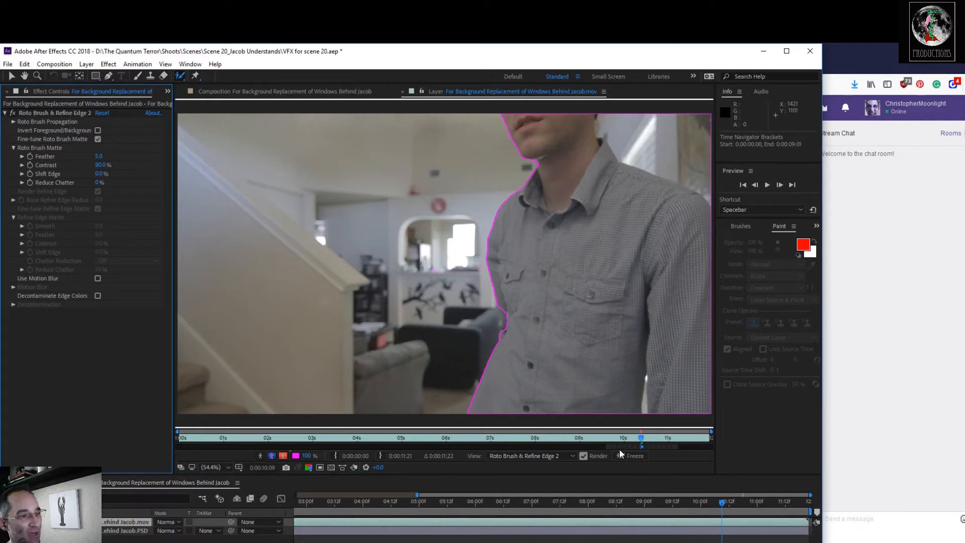
pyautogui.click(38, 112)
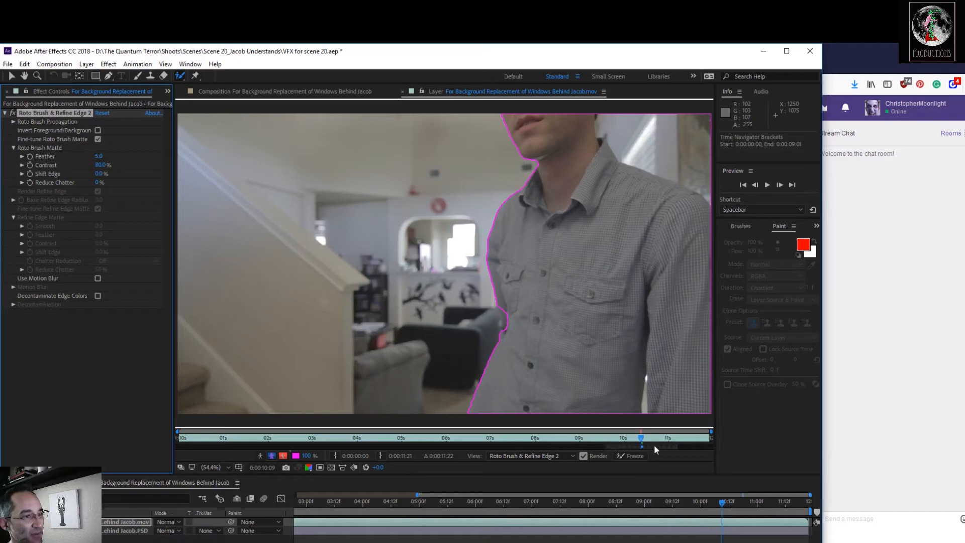
pyautogui.moveTo(677, 447); pyautogui.dragTo(721, 450)
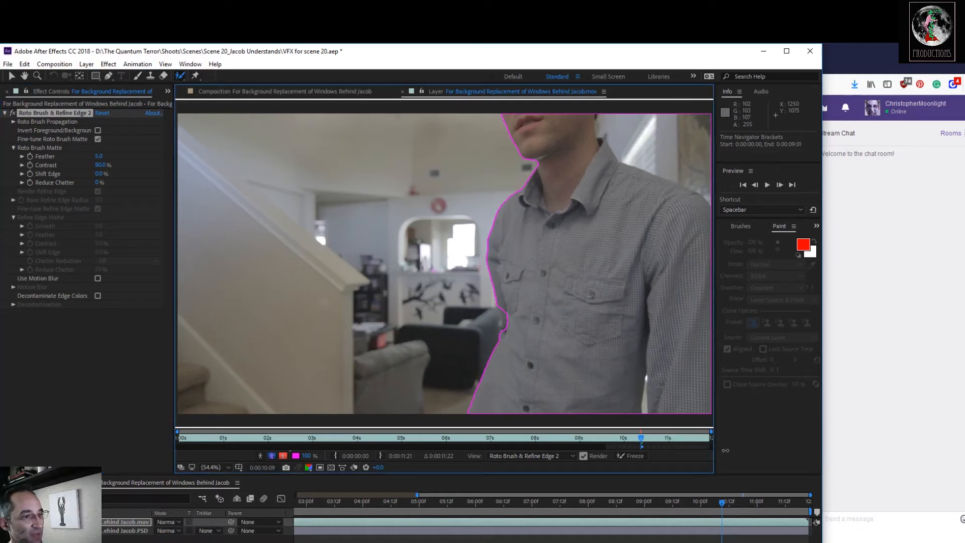
pyautogui.moveTo(606, 445); pyautogui.dragTo(140, 446)
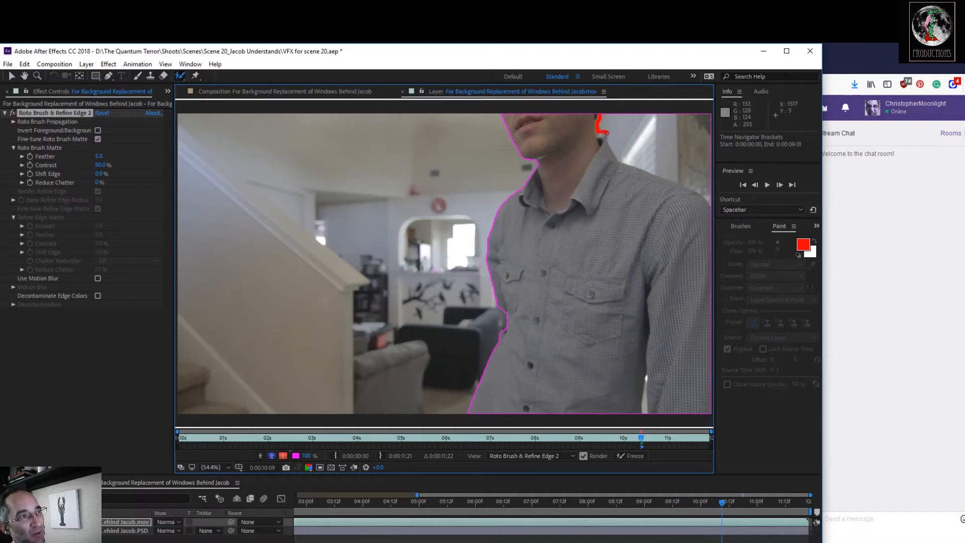
# Subtract the background above the shoulder and inside the arm gap from the roto matte, and clean its edge at the opposite elbow.
pyautogui.moveTo(619, 150); pyautogui.dragTo(698, 187)
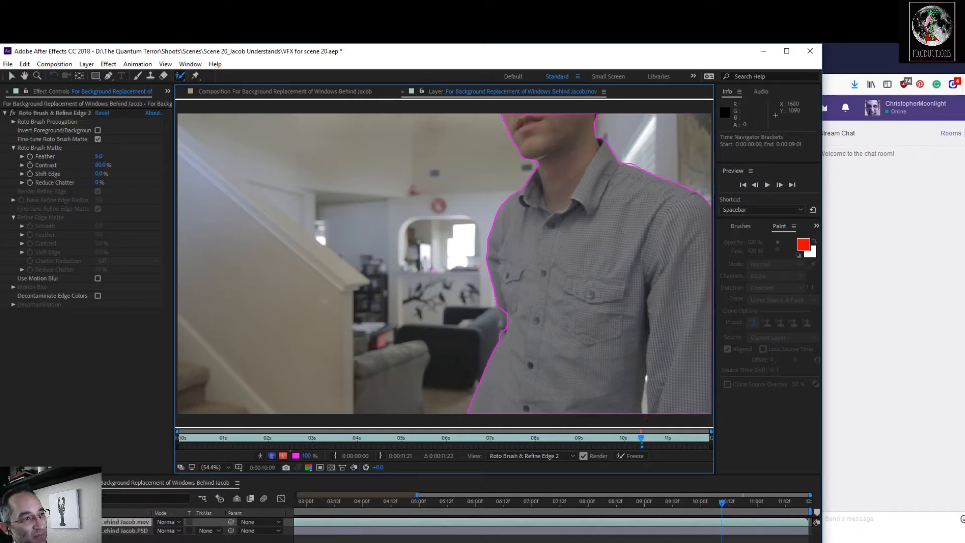
pyautogui.moveTo(644, 395); pyautogui.dragTo(644, 393)
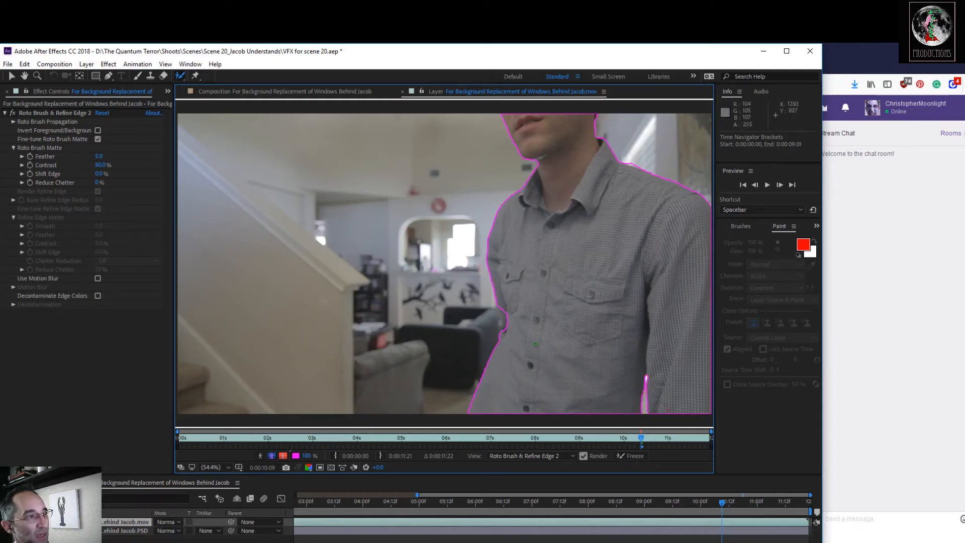
pyautogui.scroll(4, 596, 310)
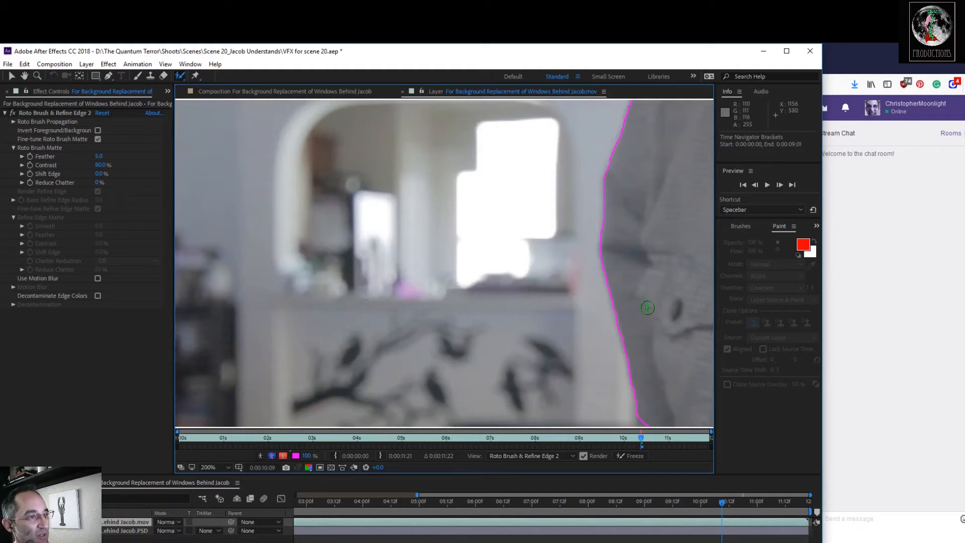
pyautogui.moveTo(642, 312); pyautogui.dragTo(417, 104)
pyautogui.moveTo(577, 345); pyautogui.dragTo(521, 253)
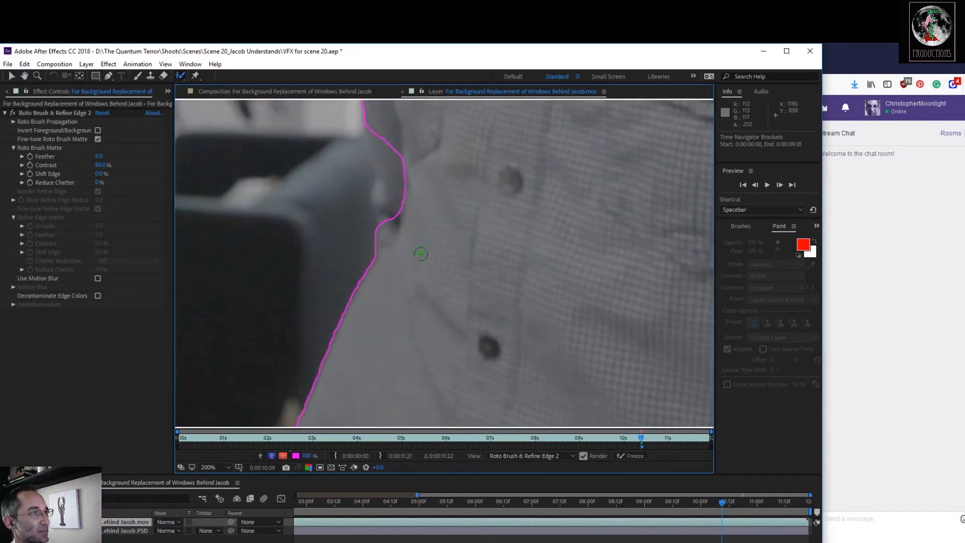
pyautogui.moveTo(386, 226)
pyautogui.mouseDown()
pyautogui.moveTo(380, 135)
pyautogui.moveTo(418, 140)
pyautogui.moveTo(423, 243)
pyautogui.moveTo(394, 234)
pyautogui.moveTo(402, 259)
pyautogui.mouseUp()
pyautogui.scroll(-1, 405, 258)
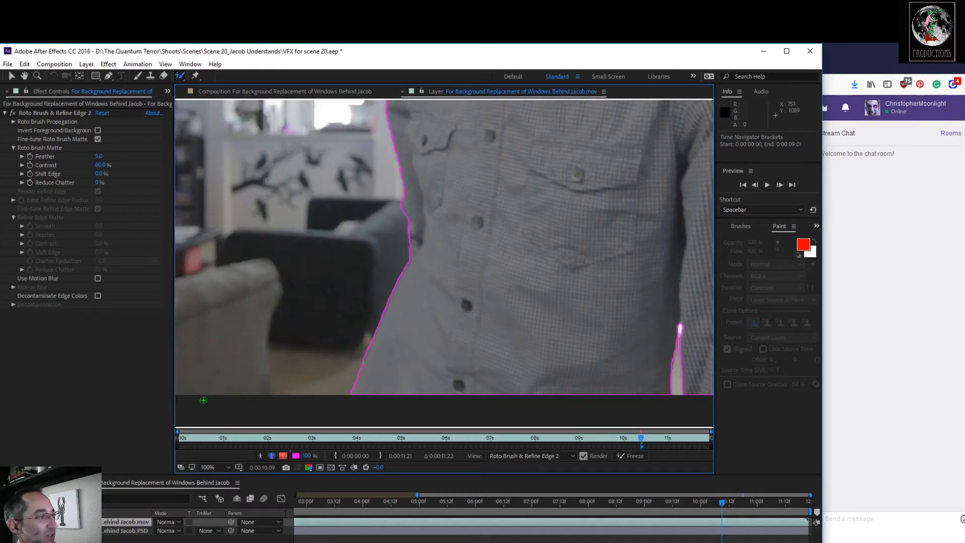
# Refine the roto matte where the collar meets the shoulder by the window and at the corner under the chin.
pyautogui.moveTo(542, 185); pyautogui.dragTo(498, 361)
pyautogui.moveTo(504, 245); pyautogui.dragTo(483, 346)
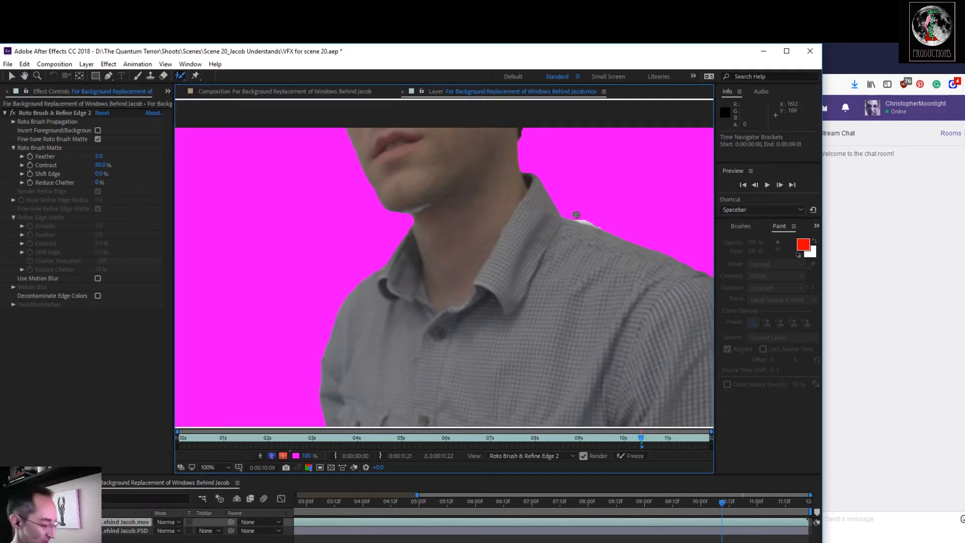
pyautogui.hotkey('alt', '5')
pyautogui.moveTo(575, 214)
pyautogui.mouseDown()
pyautogui.moveTo(599, 224)
pyautogui.moveTo(594, 204)
pyautogui.mouseUp()
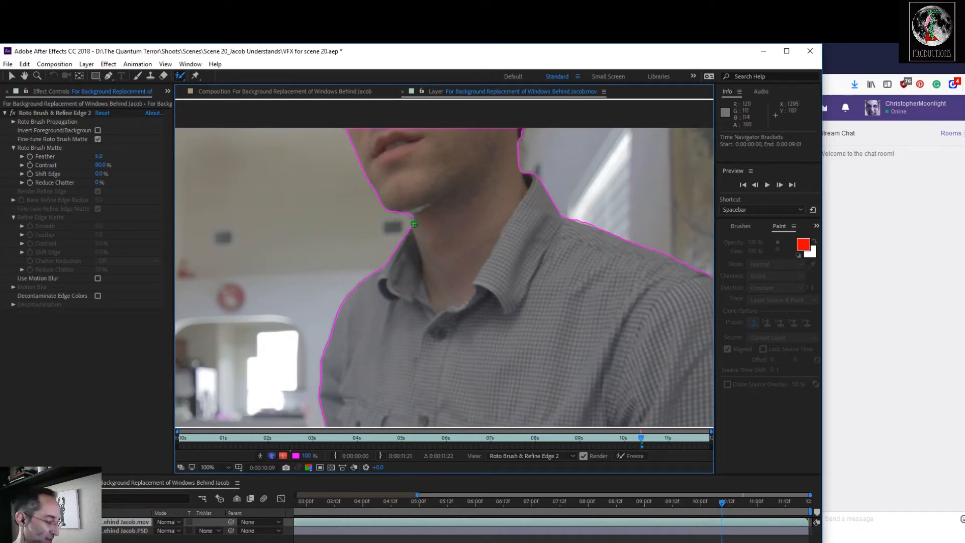
pyautogui.moveTo(413, 217)
pyautogui.mouseDown()
pyautogui.moveTo(424, 232)
pyautogui.moveTo(391, 225)
pyautogui.mouseUp()
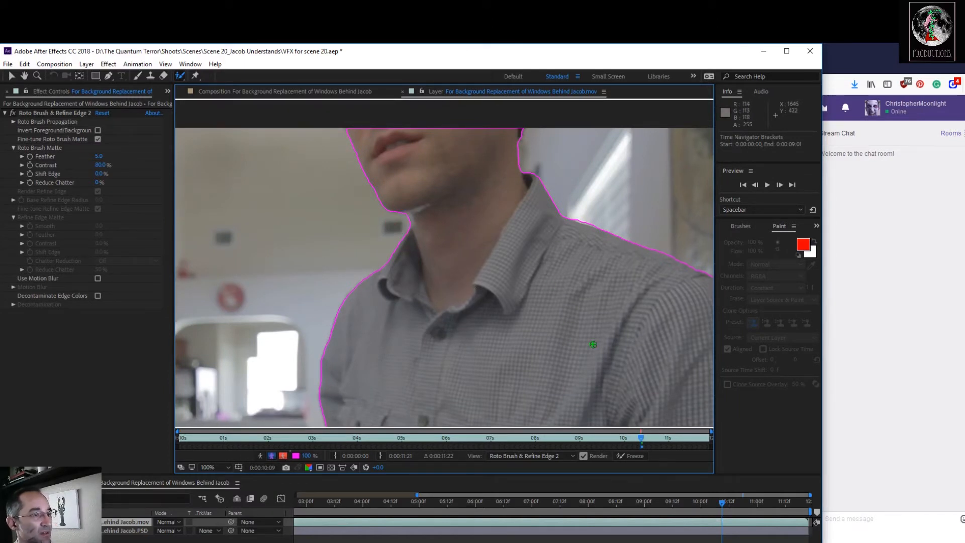
# Fit the footage in the viewer and advance frame by frame from 0:00:10:09 to 0:00:10:12 to check the propagated matte.
pyautogui.scroll(-4, 542, 278)
pyautogui.scroll(2, 518, 322)
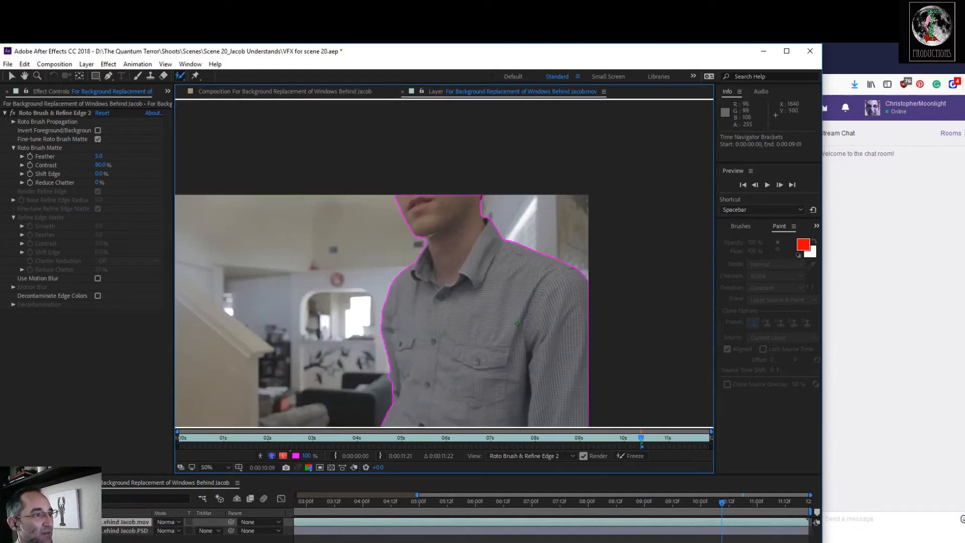
pyautogui.click(209, 466)
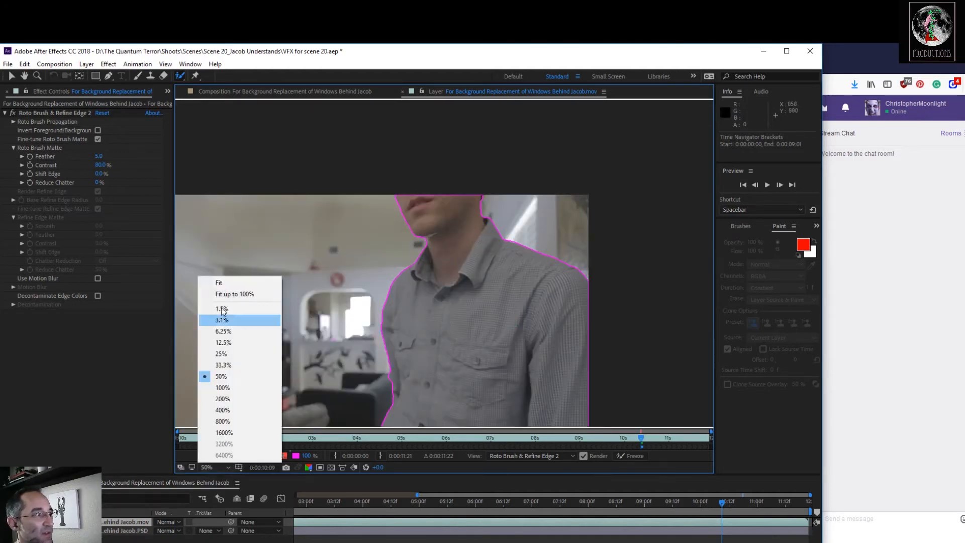
pyautogui.click(224, 285)
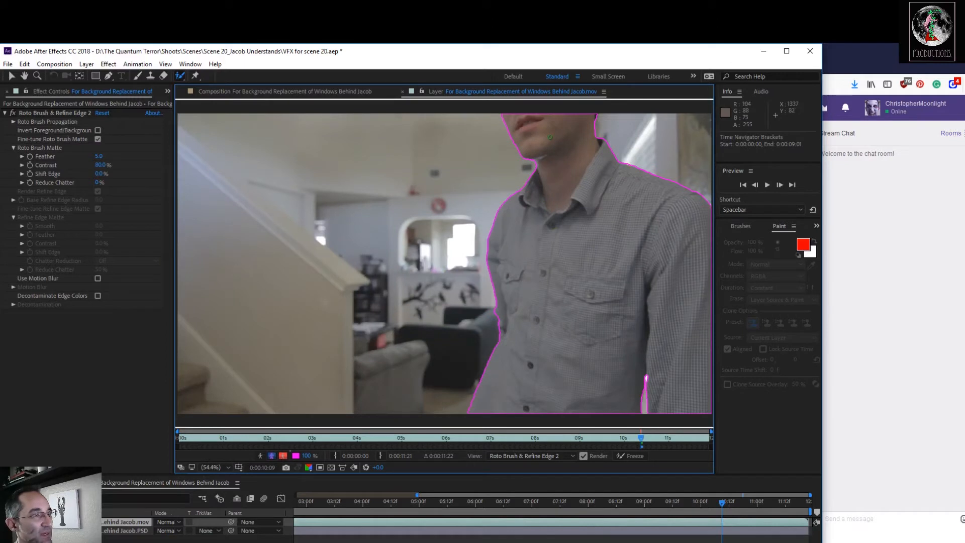
pyautogui.click(644, 438)
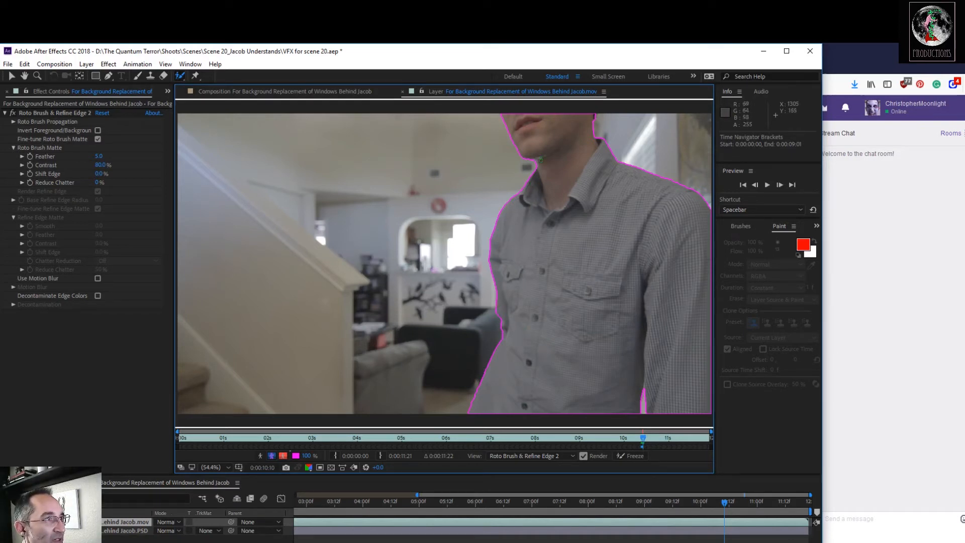
pyautogui.click(646, 440)
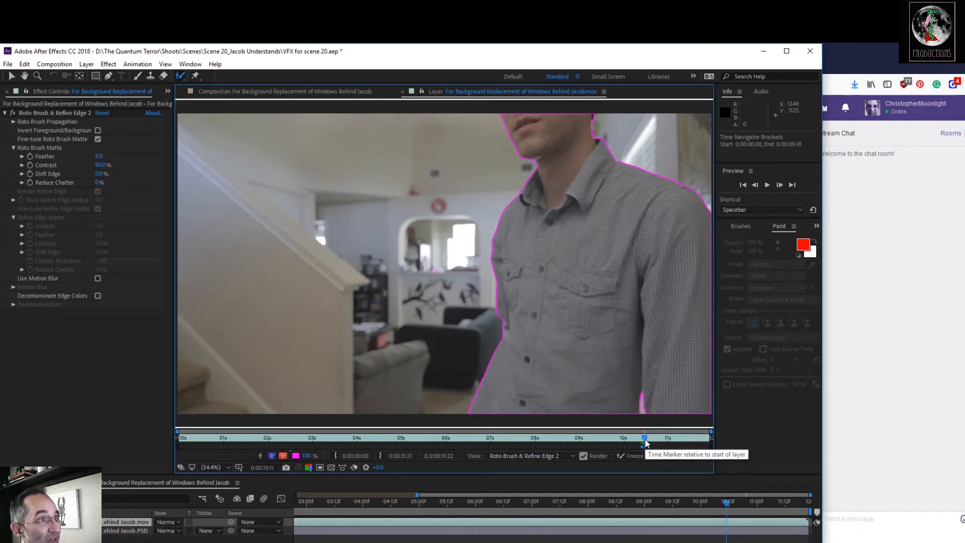
pyautogui.click(649, 442)
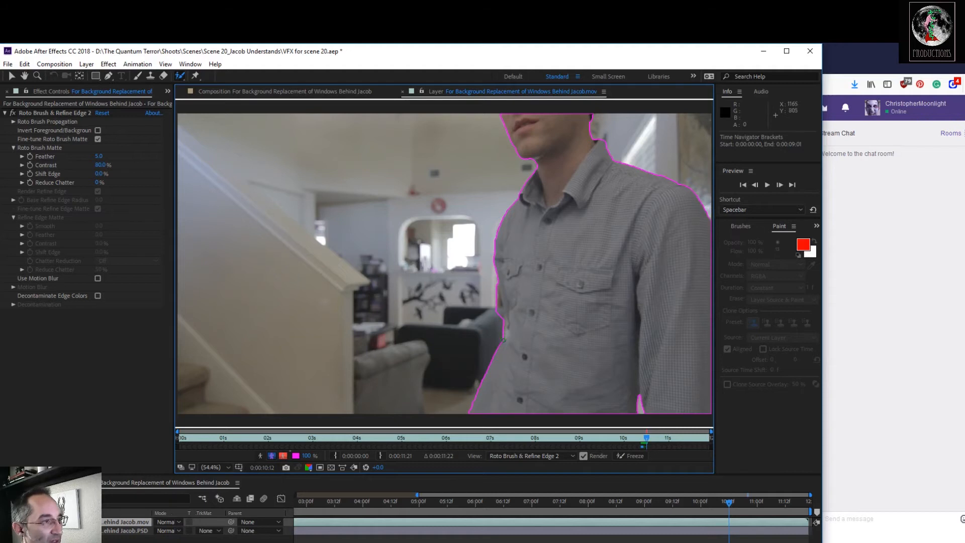
# At 0:00:10:12, subtract the chair and wall beside the actor's elbow from the roto matte so its edge follows the shirt.
pyautogui.scroll(2, 505, 334)
pyautogui.scroll(2, 578, 356)
pyautogui.moveTo(502, 209); pyautogui.dragTo(460, 143)
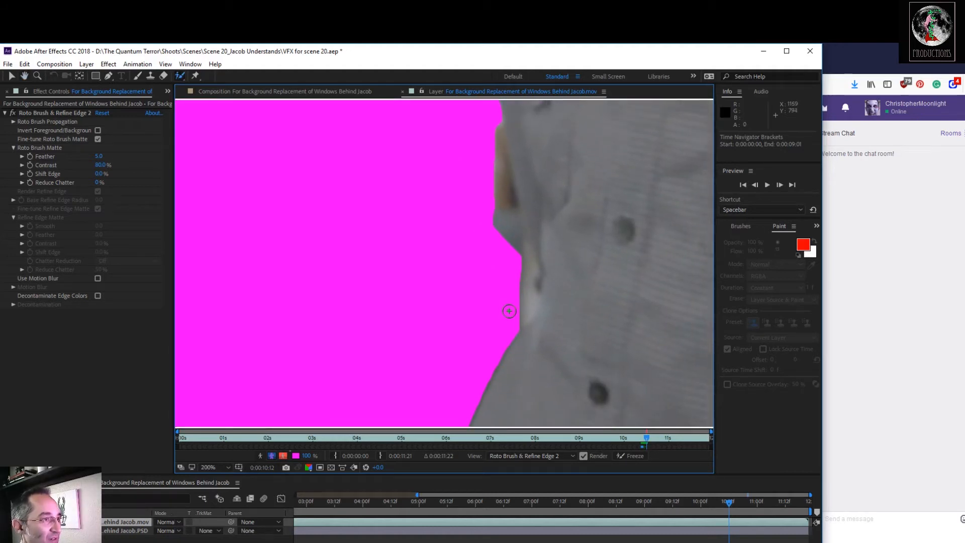
pyautogui.press('alt')
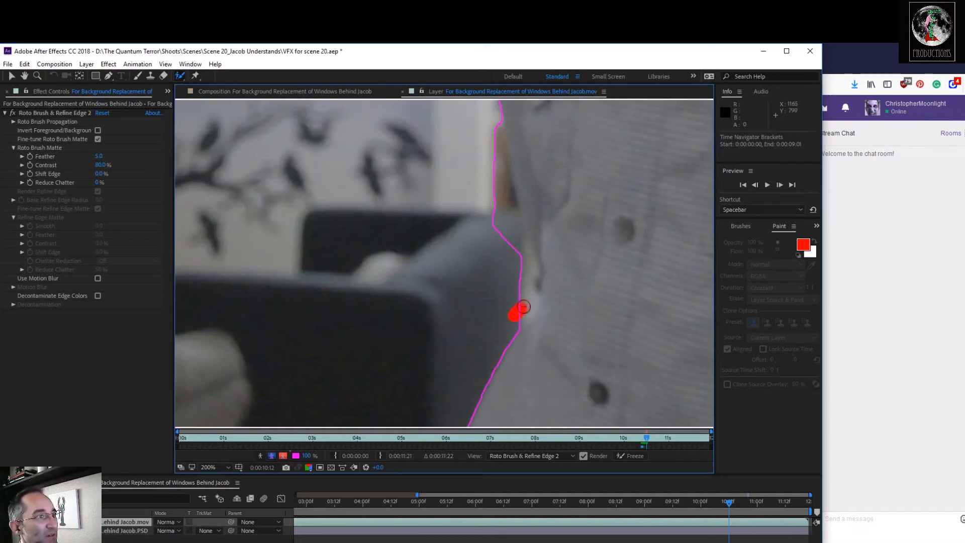
pyautogui.moveTo(517, 226); pyautogui.dragTo(503, 192)
pyautogui.moveTo(503, 154)
pyautogui.mouseDown()
pyautogui.moveTo(488, 127)
pyautogui.moveTo(457, 205)
pyautogui.moveTo(510, 322)
pyautogui.mouseUp()
pyautogui.moveTo(547, 249)
pyautogui.mouseDown()
pyautogui.moveTo(537, 213)
pyautogui.moveTo(545, 233)
pyautogui.mouseUp()
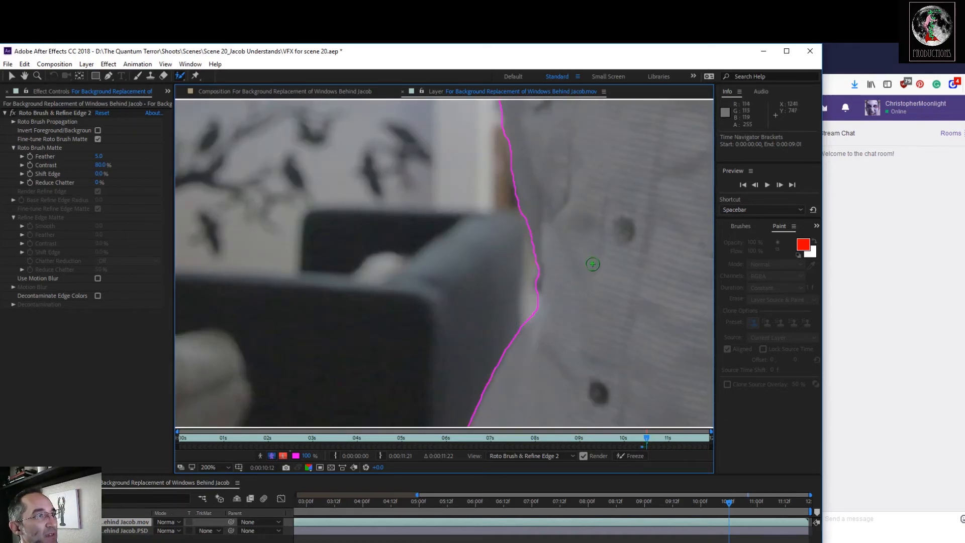
# At 0:00:10:14, subtract the background beside the shirt front near the chair and beside the upper arm from the roto matte.
pyautogui.scroll(-2, 589, 269)
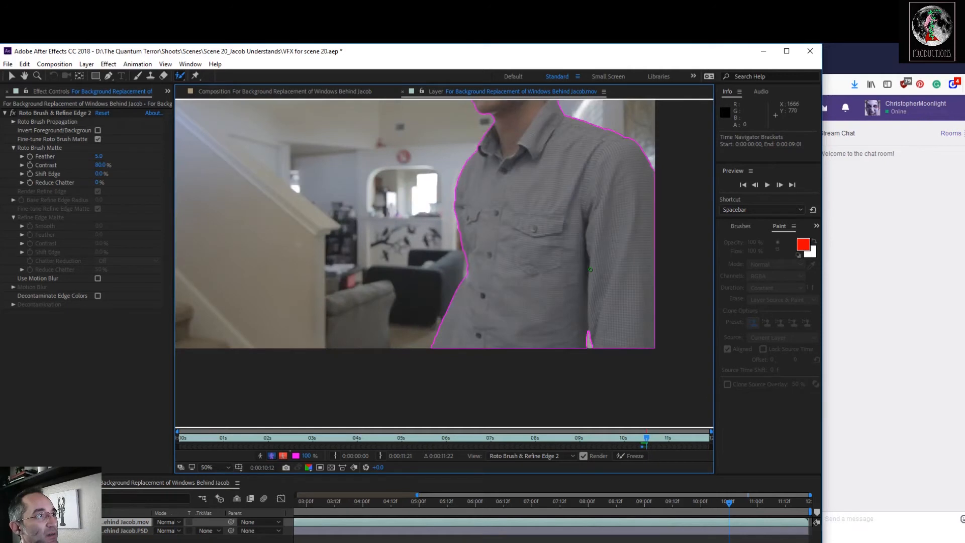
pyautogui.press('space')
pyautogui.moveTo(585, 240); pyautogui.dragTo(580, 302)
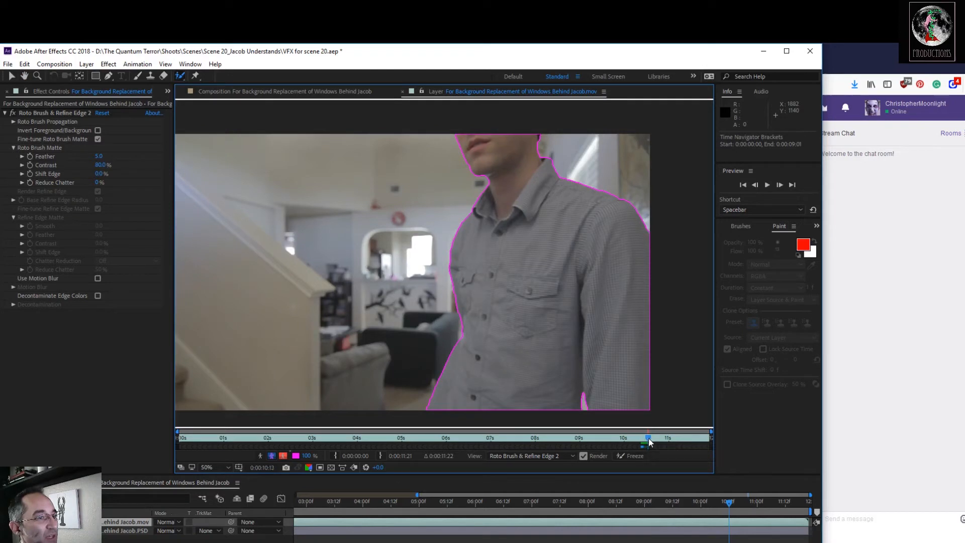
pyautogui.press('pagedown')
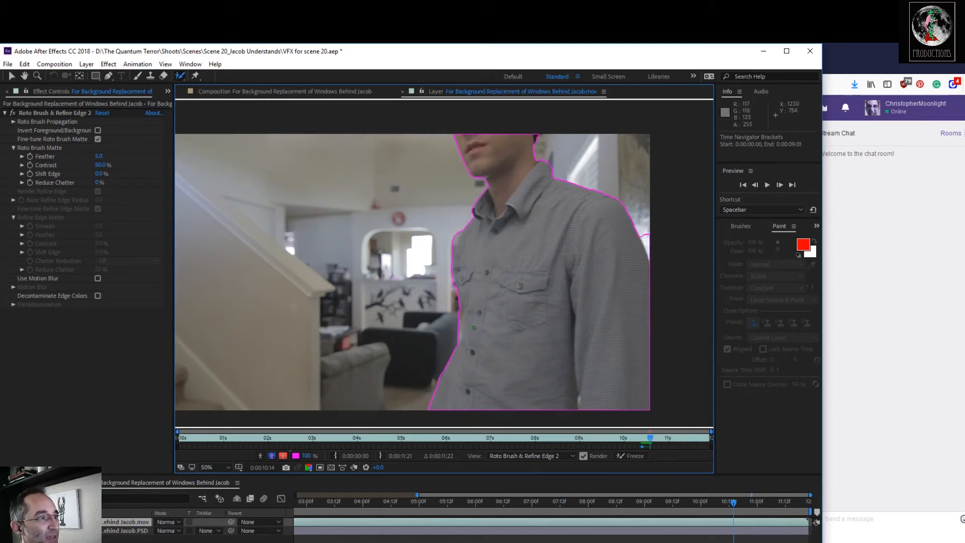
pyautogui.scroll(2, 474, 327)
pyautogui.press('space')
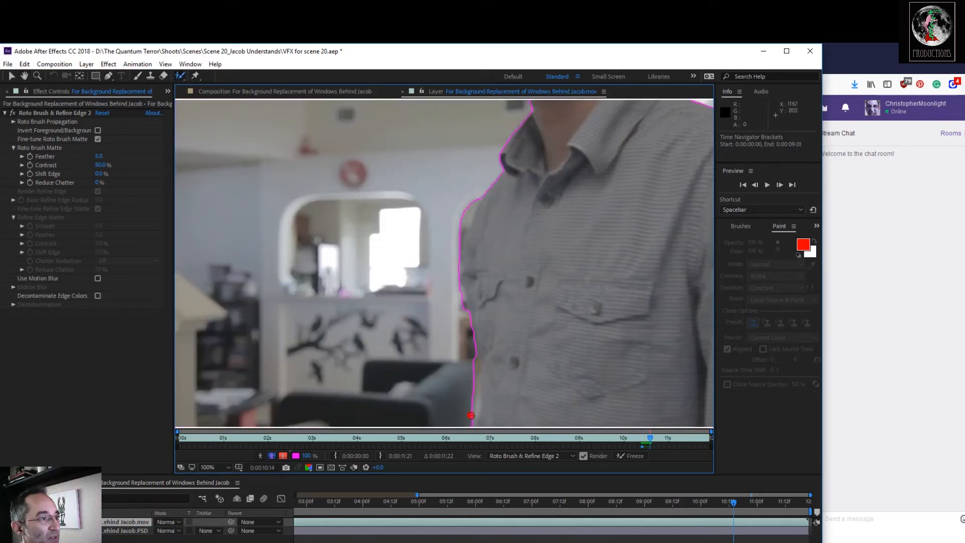
pyautogui.moveTo(449, 379); pyautogui.dragTo(467, 411)
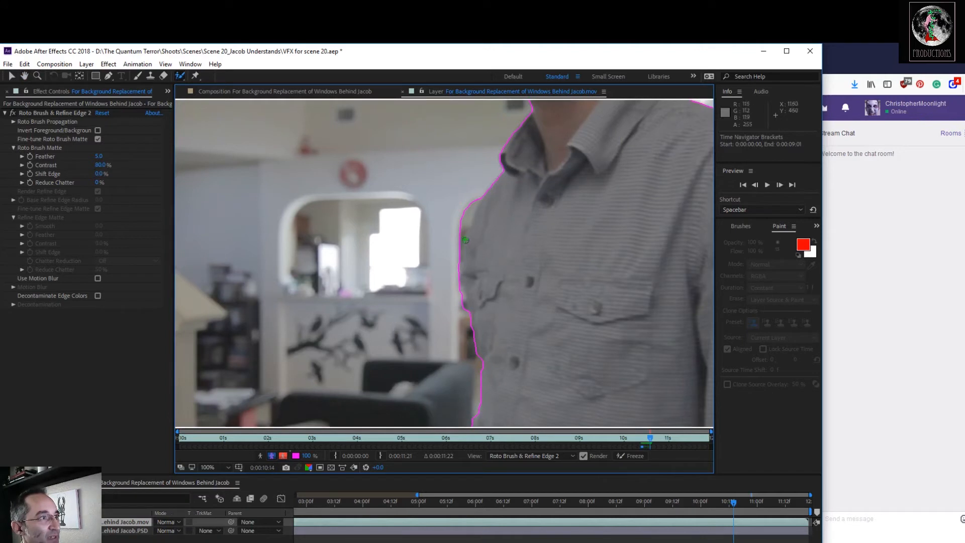
pyautogui.moveTo(475, 194); pyautogui.dragTo(438, 234)
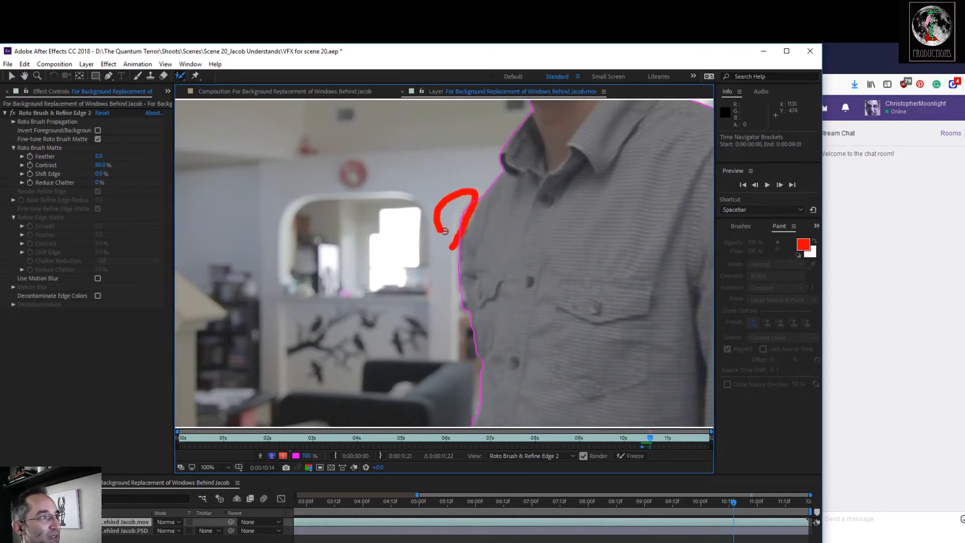
pyautogui.press('space')
pyautogui.moveTo(579, 340); pyautogui.dragTo(537, 175)
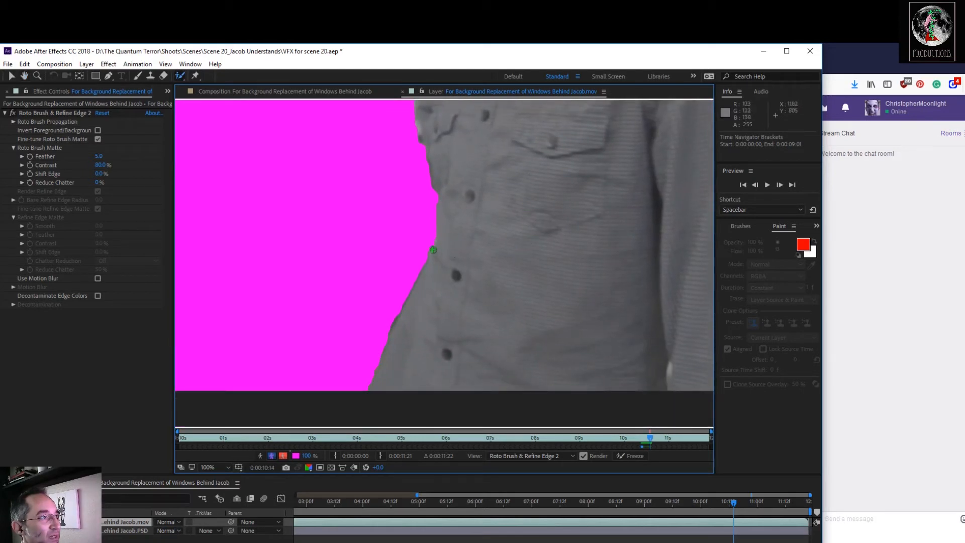
pyautogui.press('alt')
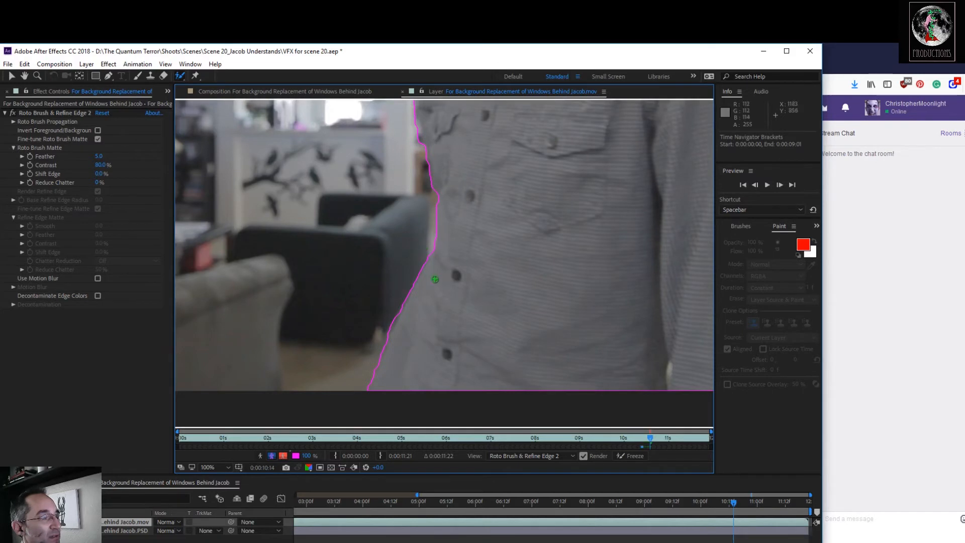
# Subtract the small background sliver beside the actor's chest pocket from the roto matte.
pyautogui.scroll(-1, 518, 256)
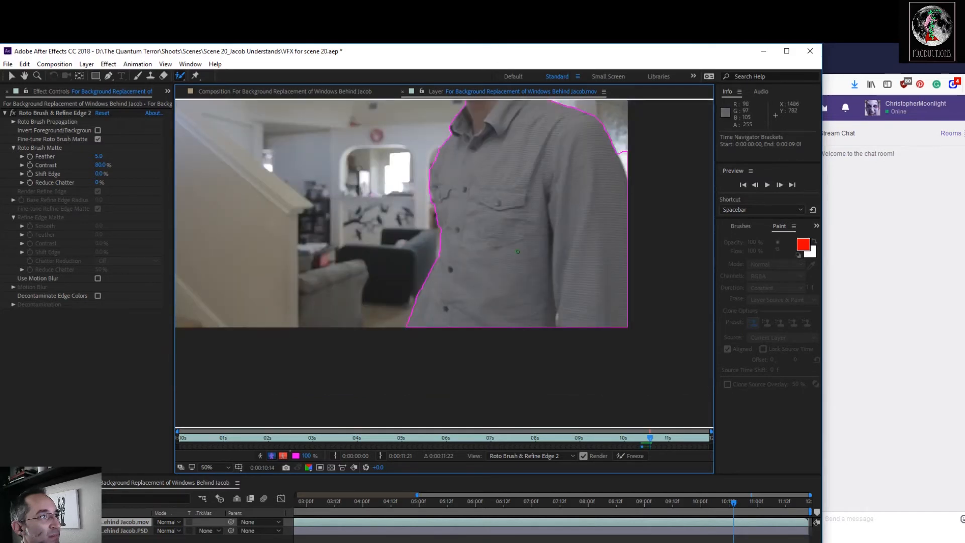
pyautogui.press('space')
pyautogui.moveTo(511, 212)
pyautogui.mouseDown()
pyautogui.moveTo(519, 290)
pyautogui.moveTo(531, 292)
pyautogui.mouseUp()
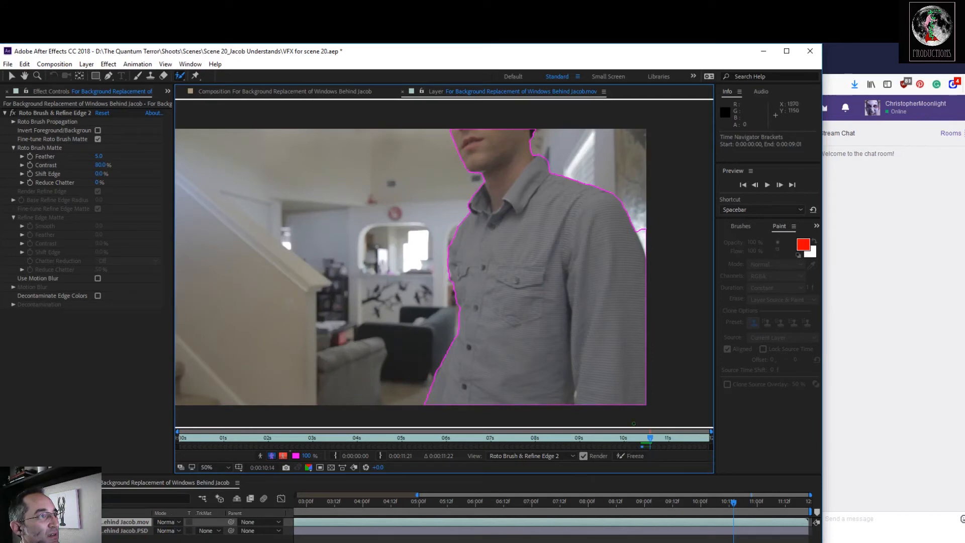
pyautogui.scroll(4, 501, 184)
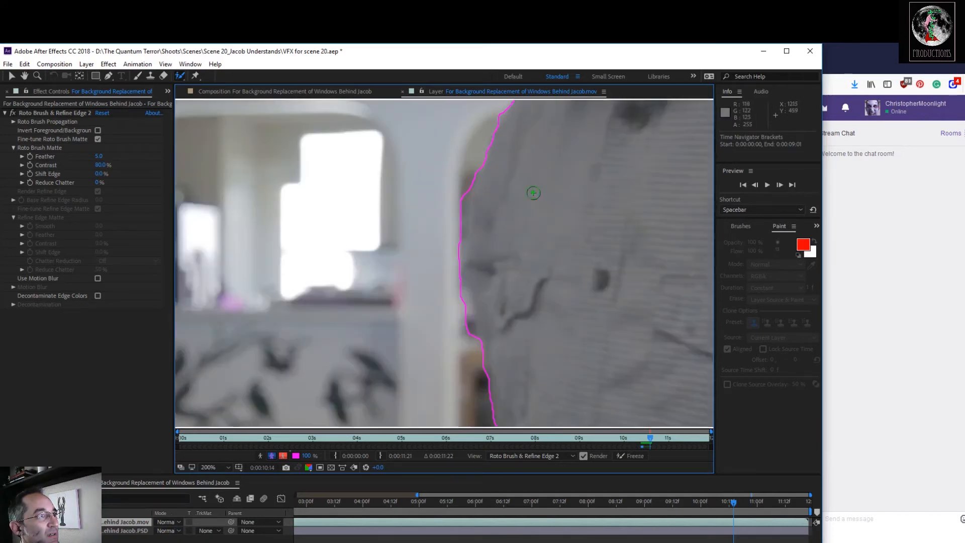
pyautogui.press('space')
pyautogui.moveTo(559, 227); pyautogui.dragTo(565, 223)
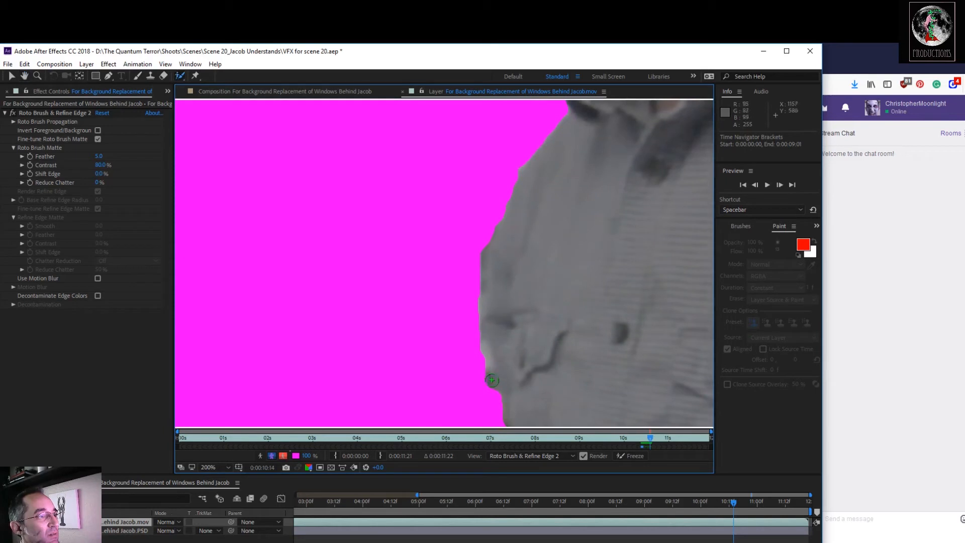
pyautogui.press('alt')
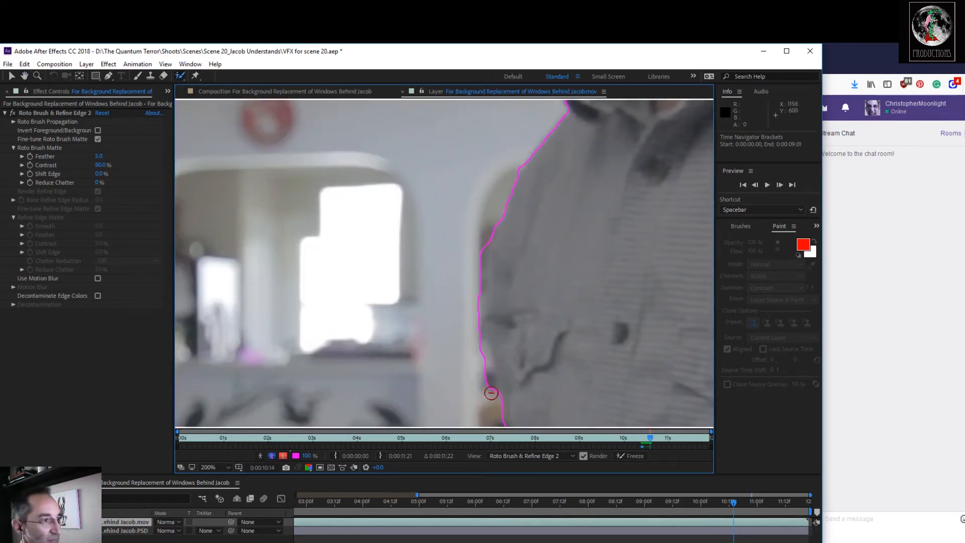
pyautogui.moveTo(490, 392)
pyautogui.mouseDown()
pyautogui.moveTo(466, 314)
pyautogui.moveTo(487, 246)
pyautogui.moveTo(471, 227)
pyautogui.moveTo(450, 325)
pyautogui.moveTo(482, 397)
pyautogui.mouseUp()
# Check the matte around the chin and collar, and subtract the bright background patch behind the actor's outer shoulder.
pyautogui.press('space')
pyautogui.moveTo(570, 244); pyautogui.dragTo(501, 411)
pyautogui.moveTo(541, 269); pyautogui.dragTo(526, 377)
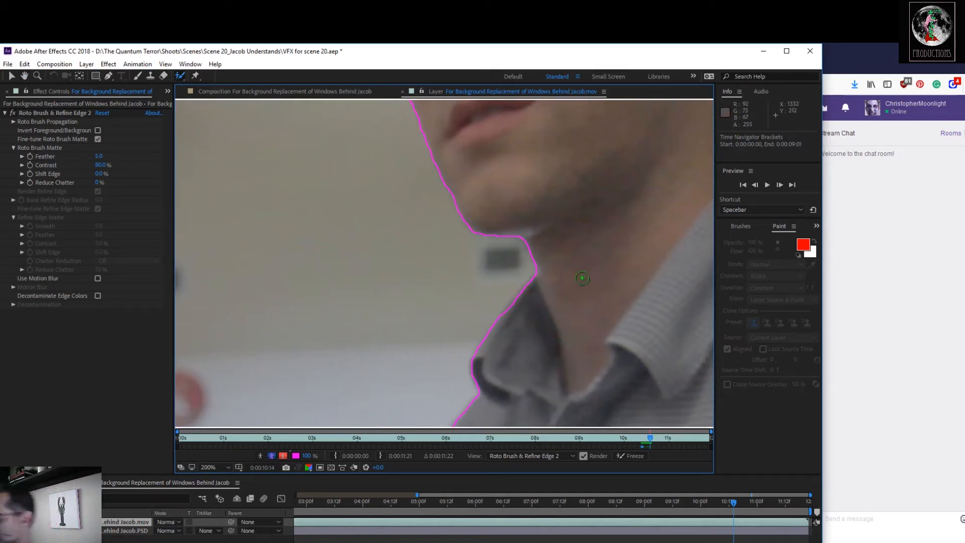
pyautogui.scroll(-3, 520, 241)
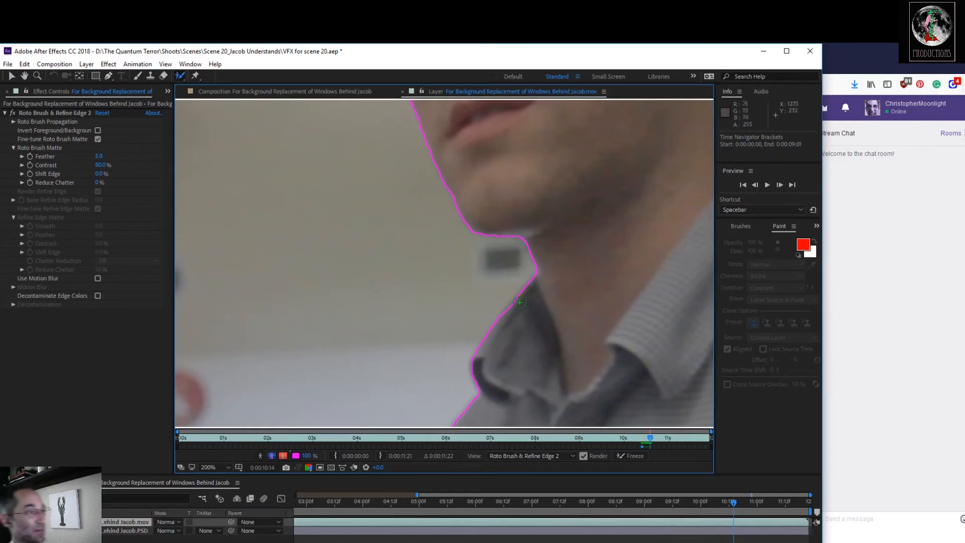
pyautogui.moveTo(436, 319); pyautogui.dragTo(469, 241)
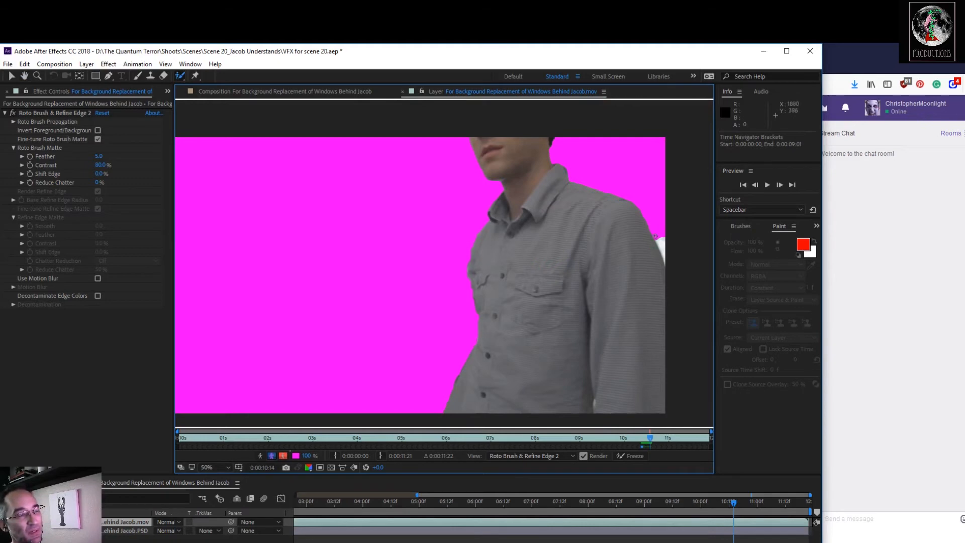
pyautogui.hotkey('alt', '5')
pyautogui.moveTo(661, 229); pyautogui.dragTo(662, 232)
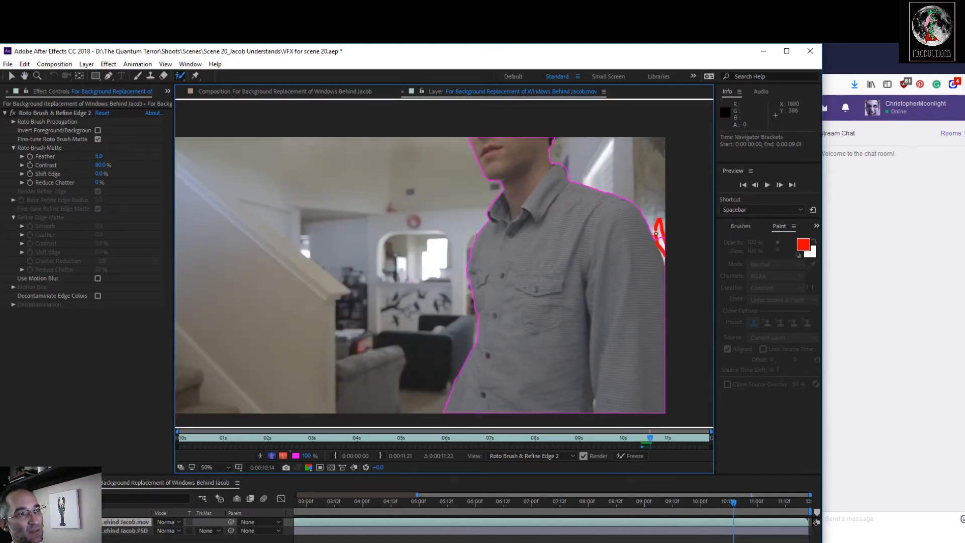
# Fit the footage in the viewer, show the shot's full duration in the timeline and review the matte back to 0:00:09:16.
pyautogui.press('=')
pyautogui.press('=')
pyautogui.moveTo(684, 505)
pyautogui.mouseDown()
pyautogui.moveTo(786, 502)
pyautogui.moveTo(735, 503)
pyautogui.mouseUp()
pyautogui.scroll(2, 405, 310)
pyautogui.scroll(-2, 442, 282)
pyautogui.scroll(1, 503, 271)
pyautogui.moveTo(564, 290); pyautogui.dragTo(570, 281)
pyautogui.moveTo(735, 503)
pyautogui.mouseDown()
pyautogui.moveTo(720, 503)
pyautogui.moveTo(808, 503)
pyautogui.mouseUp()
pyautogui.moveTo(571, 495); pyautogui.dragTo(295, 495)
pyautogui.moveTo(807, 503); pyautogui.dragTo(724, 503)
pyautogui.hotkey('shift', '/')
pyautogui.press('pageup')
pyautogui.press('pageup')
pyautogui.press('pageup')
pyautogui.press('pageup')
pyautogui.press('pageup')
pyautogui.press('pageup')
pyautogui.press('pageup')
pyautogui.press('pageup')
pyautogui.press('pageup')
pyautogui.press('pageup')
pyautogui.press('pageup')
pyautogui.press('pageup')
pyautogui.press('pageup')
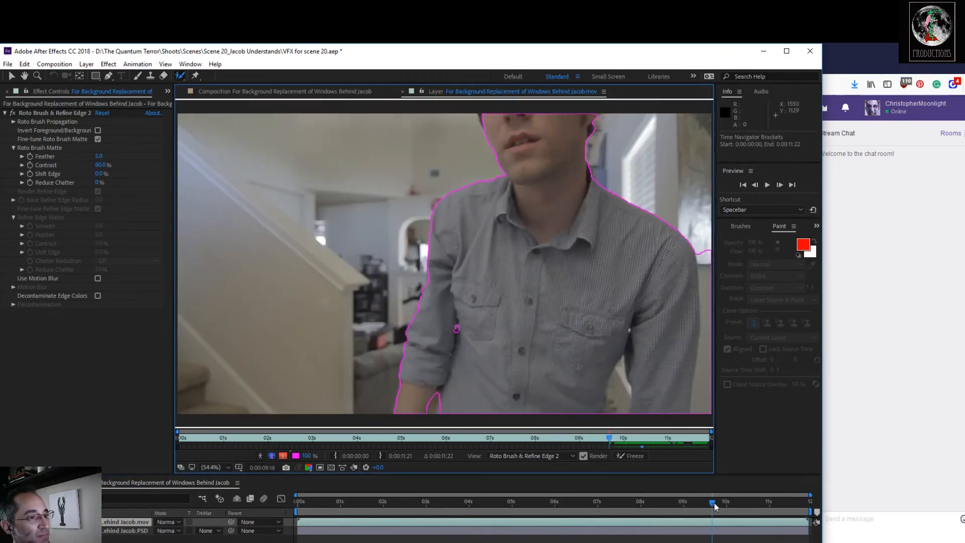
# At 0:00:09:06, add the edge of the actor's upper sleeve beside the window to the roto matte.
pyautogui.press('pageup')
pyautogui.press('pageup')
pyautogui.press('pageup')
pyautogui.press('pageup')
pyautogui.press('pageup')
pyautogui.press('pageup')
pyautogui.press('pageup')
pyautogui.press('pageup')
pyautogui.press('pageup')
pyautogui.press('pageup')
pyautogui.press('pageup')
pyautogui.press('pageup')
pyautogui.press('pageup')
pyautogui.press('pageup')
pyautogui.press('pageup')
pyautogui.press('pageup')
pyautogui.press('pageup')
pyautogui.press('pageup')
pyautogui.press('pageup')
pyautogui.press('pageup')
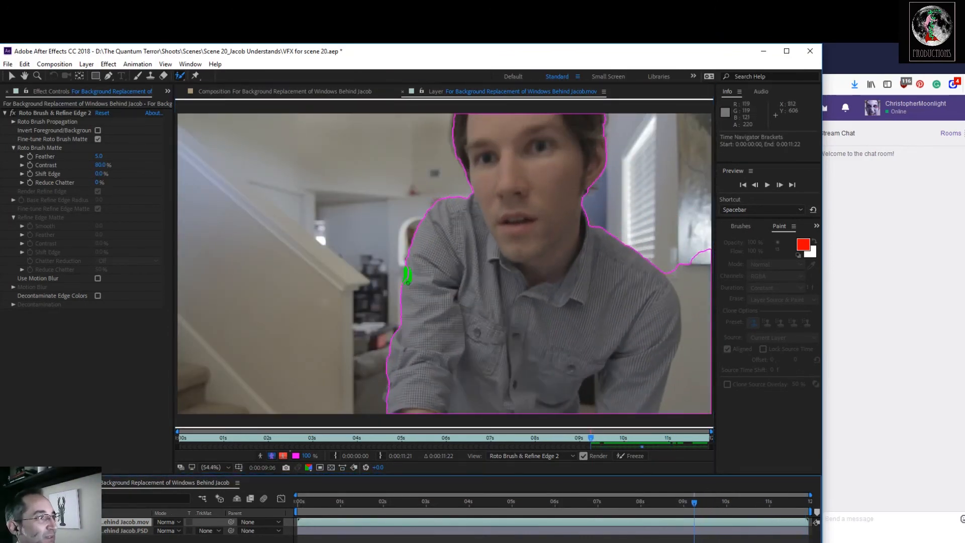
pyautogui.scroll(2, 357, 275)
# Review the matte at earlier frames of the shot, including 0:00:08:18 and 0:00:02:07, examining the reaching arm.
pyautogui.moveTo(651, 503); pyautogui.dragTo(676, 506)
pyautogui.hotkey('shift', '/')
pyautogui.press('Home')
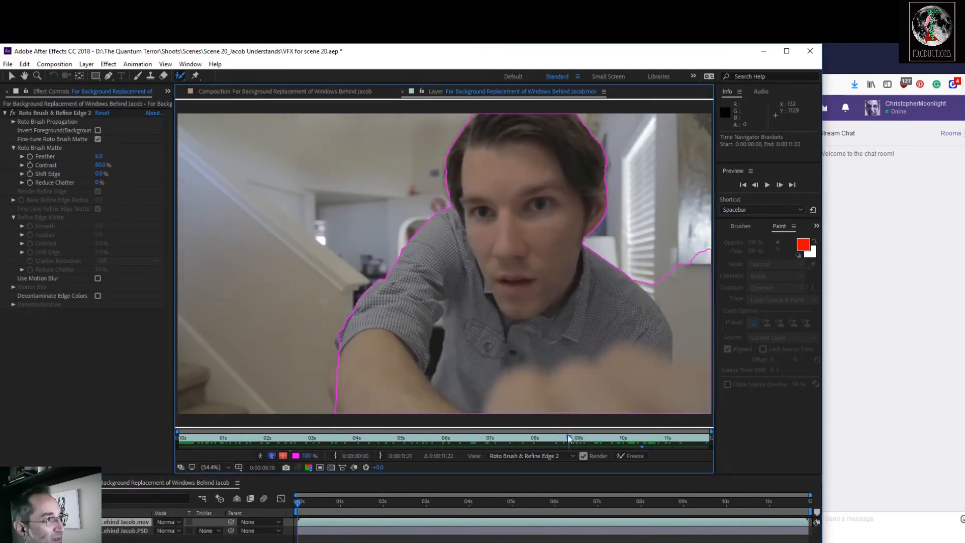
pyautogui.scroll(2, 372, 241)
pyautogui.press('pageup')
pyautogui.press('pageup')
pyautogui.press('pageup')
pyautogui.press('pageup')
pyautogui.press('pageup')
pyautogui.press('pageup')
pyautogui.press('pageup')
pyautogui.press('pageup')
pyautogui.press('pageup')
pyautogui.press('pageup')
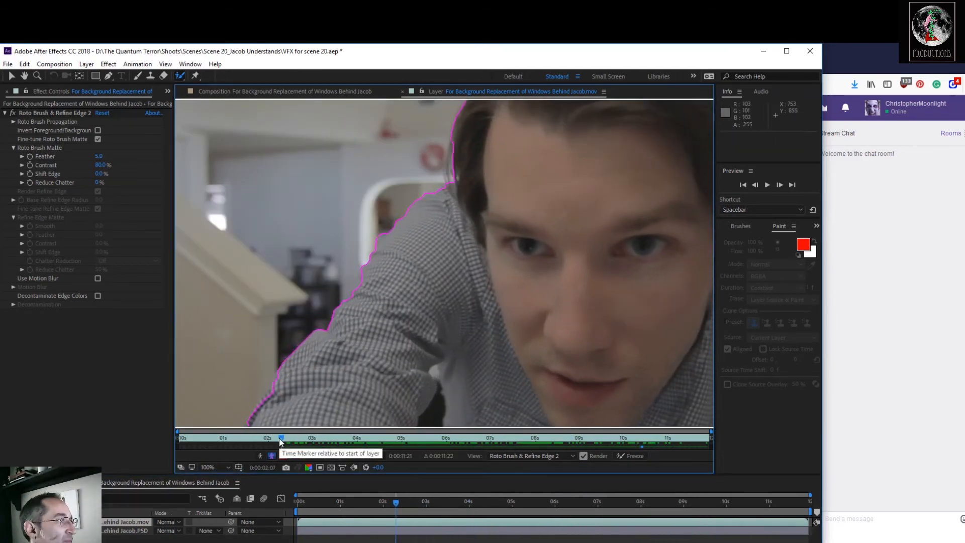
# Step through the frames around 0:00:02:07 and refine the roto matte along the reaching sleeve, ending at 0:00:00:20.
pyautogui.press('pagedown')
pyautogui.press('pagedown')
pyautogui.press('pagedown')
pyautogui.press('pagedown')
pyautogui.press('pagedown')
pyautogui.press('pageup')
pyautogui.press('pageup')
pyautogui.press('pageup')
pyautogui.press('pageup')
pyautogui.press('pageup')
pyautogui.press('pageup')
pyautogui.press('pageup')
pyautogui.press('pageup')
pyautogui.press('pageup')
pyautogui.press('pageup')
pyautogui.moveTo(368, 276); pyautogui.dragTo(360, 301)
pyautogui.moveTo(267, 438); pyautogui.dragTo(220, 446)
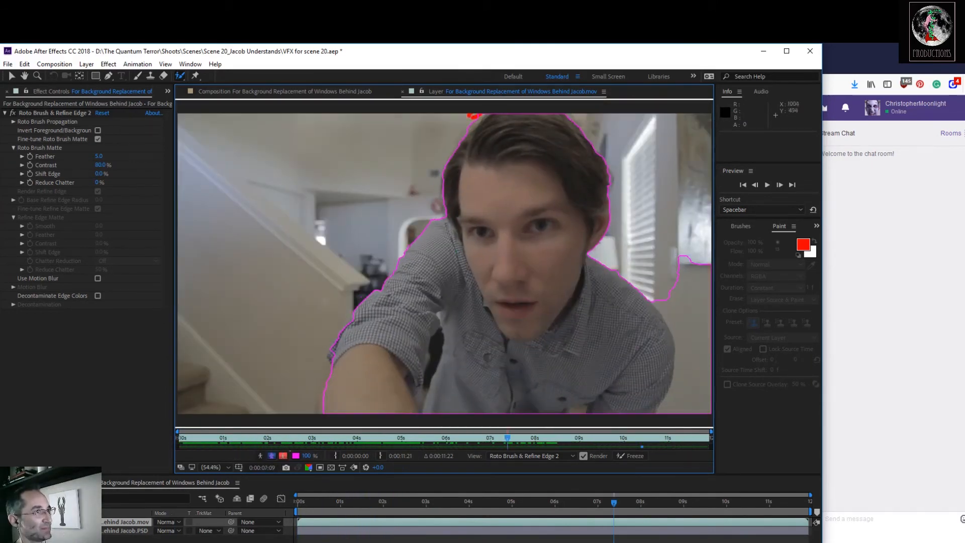
# Scrub through the shot back to 0:00:00:00 and freeze the Roto Brush matte for the whole clip.
pyautogui.moveTo(506, 438); pyautogui.dragTo(173, 453)
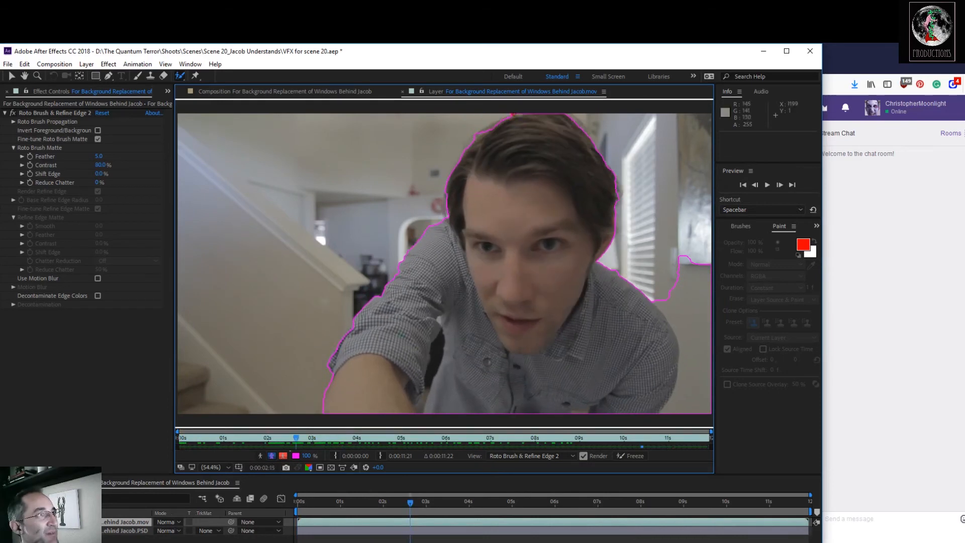
pyautogui.moveTo(357, 438); pyautogui.dragTo(149, 459)
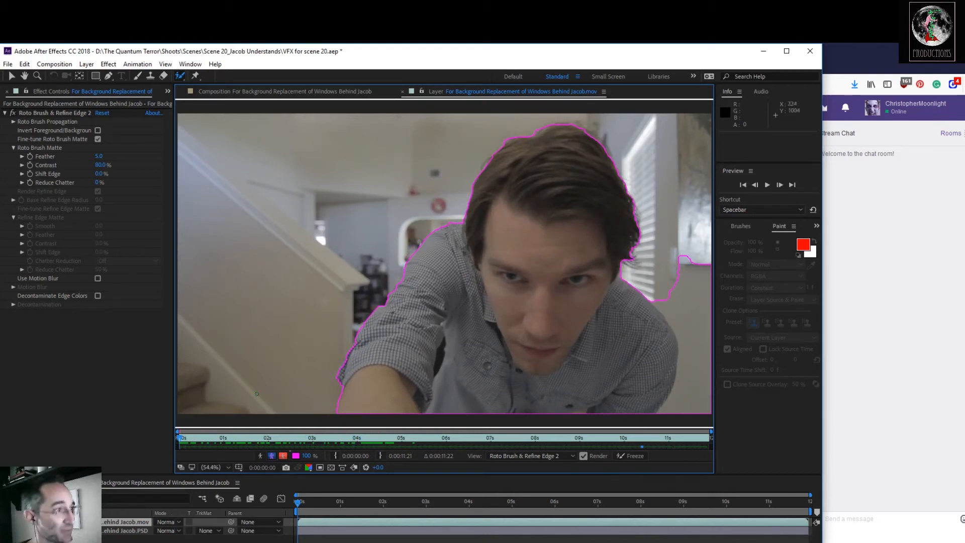
pyautogui.click(635, 456)
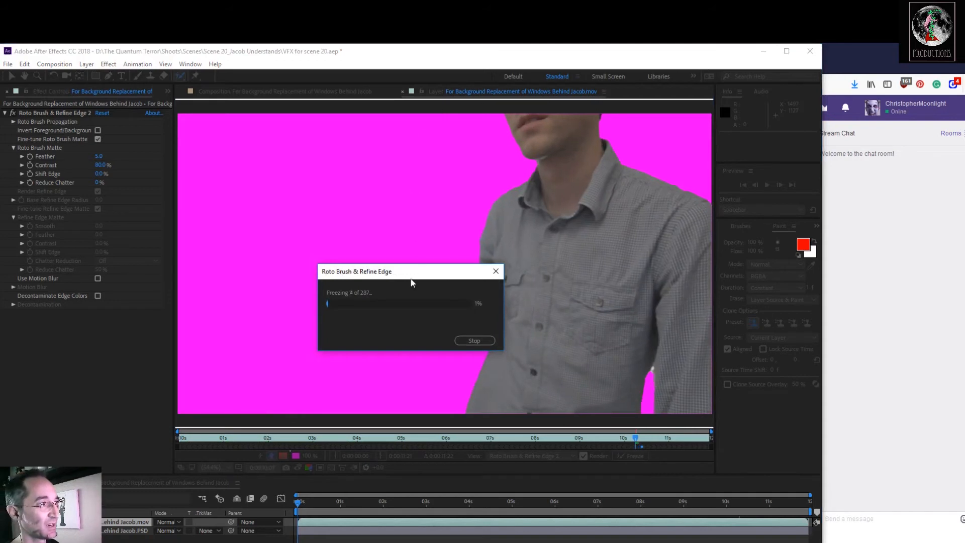
pyautogui.moveTo(410, 279)
pyautogui.mouseDown()
pyautogui.moveTo(226, 399)
pyautogui.moveTo(217, 440)
pyautogui.mouseUp()
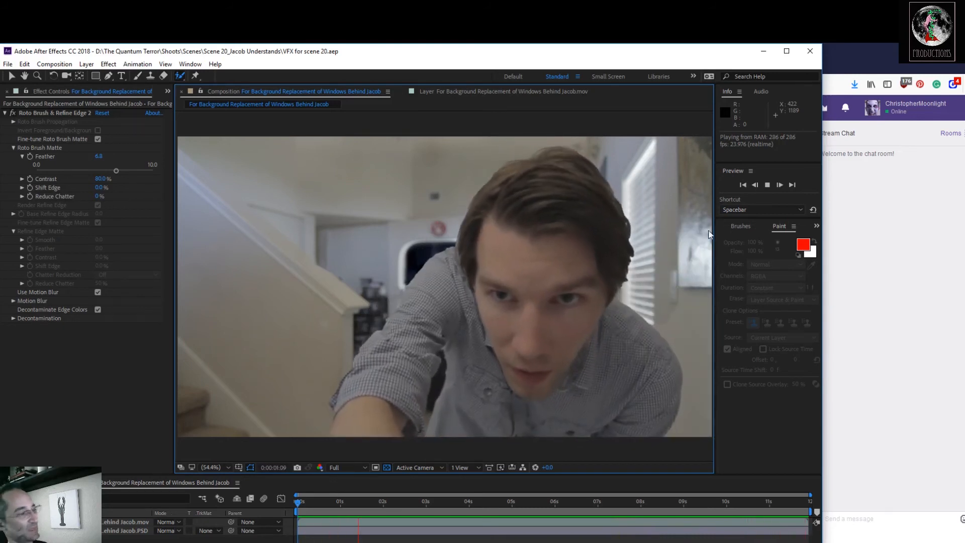
# At 0:00:06:21, add the project's QuickTime footage to the composition again, between the rotoscoped layer and the Photoshop plate.
pyautogui.press('space')
pyautogui.moveTo(403, 503)
pyautogui.mouseDown()
pyautogui.moveTo(521, 511)
pyautogui.moveTo(788, 499)
pyautogui.moveTo(592, 511)
pyautogui.moveTo(570, 523)
pyautogui.moveTo(592, 519)
pyautogui.mouseUp()
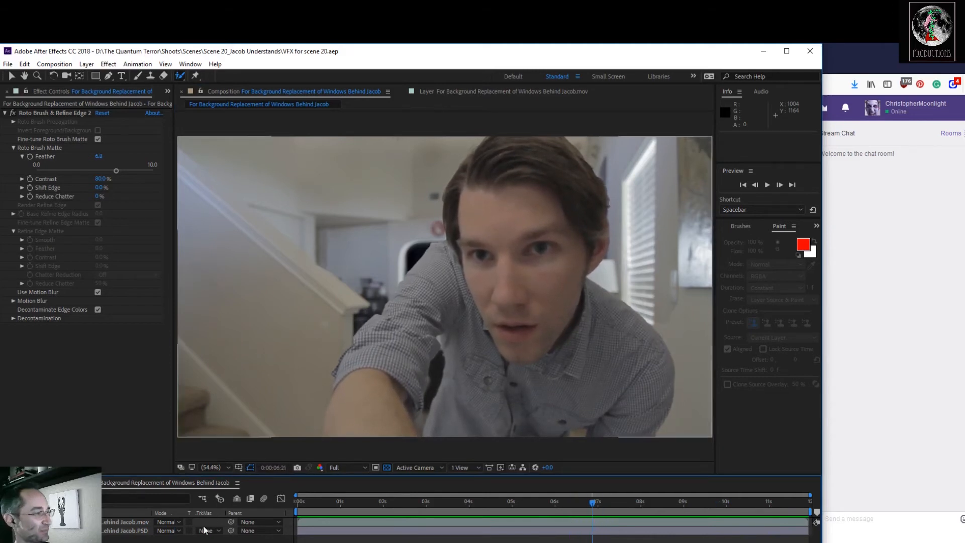
pyautogui.click(28, 92)
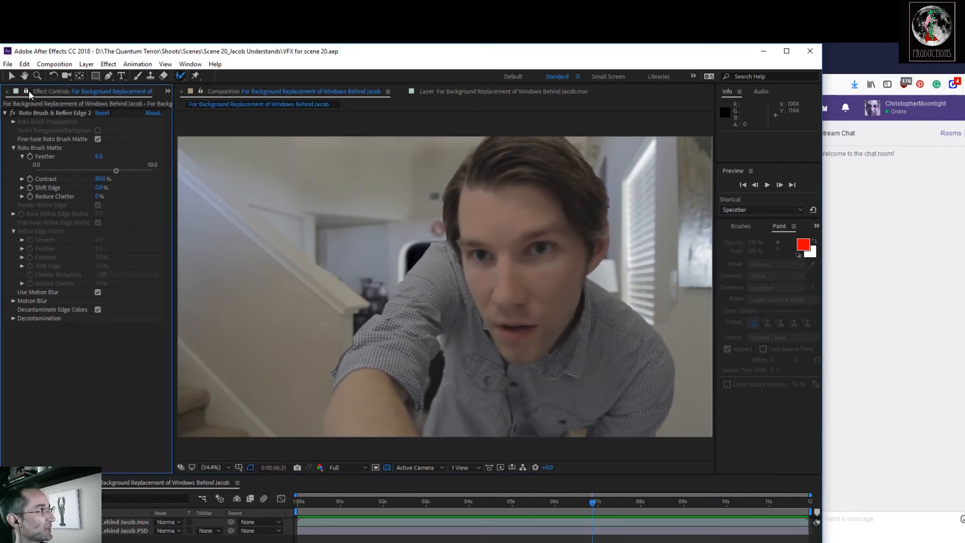
pyautogui.moveTo(173, 92); pyautogui.dragTo(262, 90)
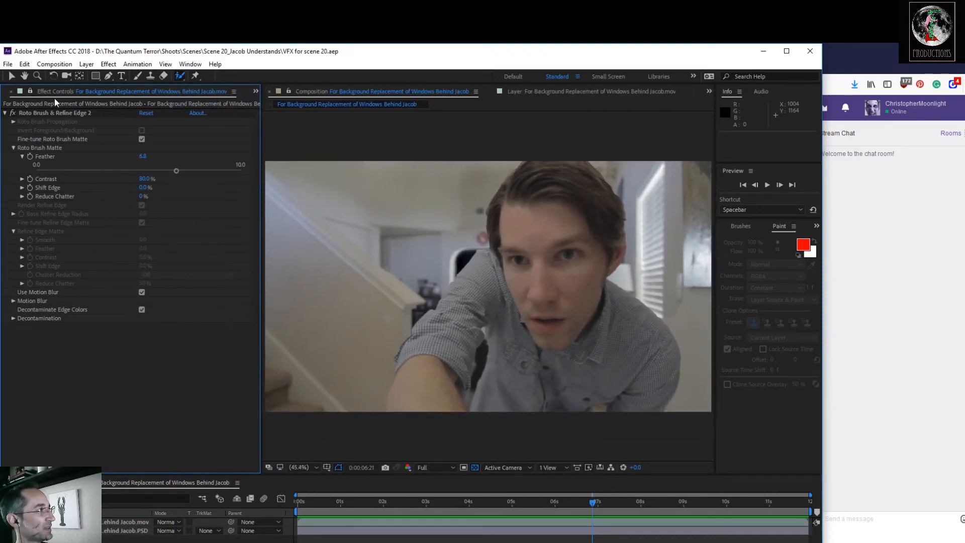
pyautogui.click(255, 91)
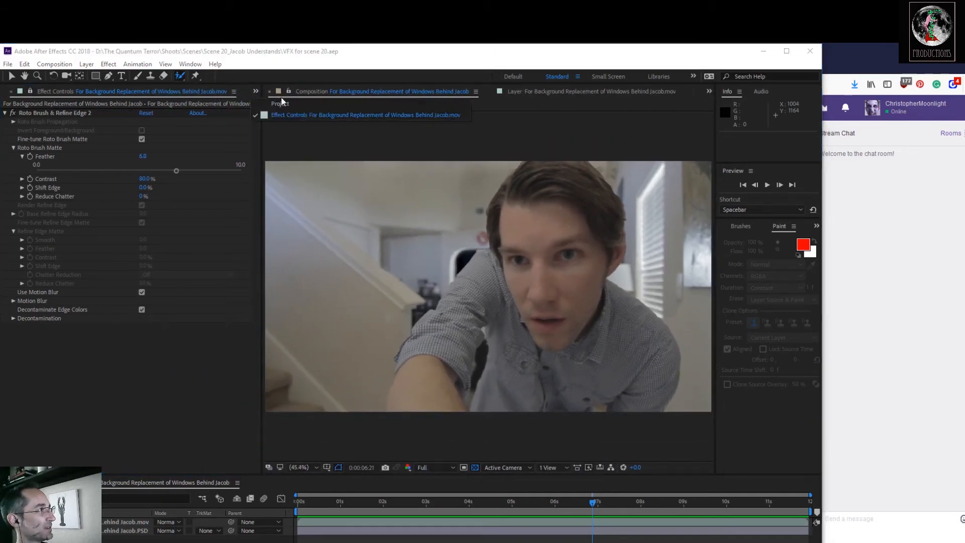
pyautogui.click(282, 98)
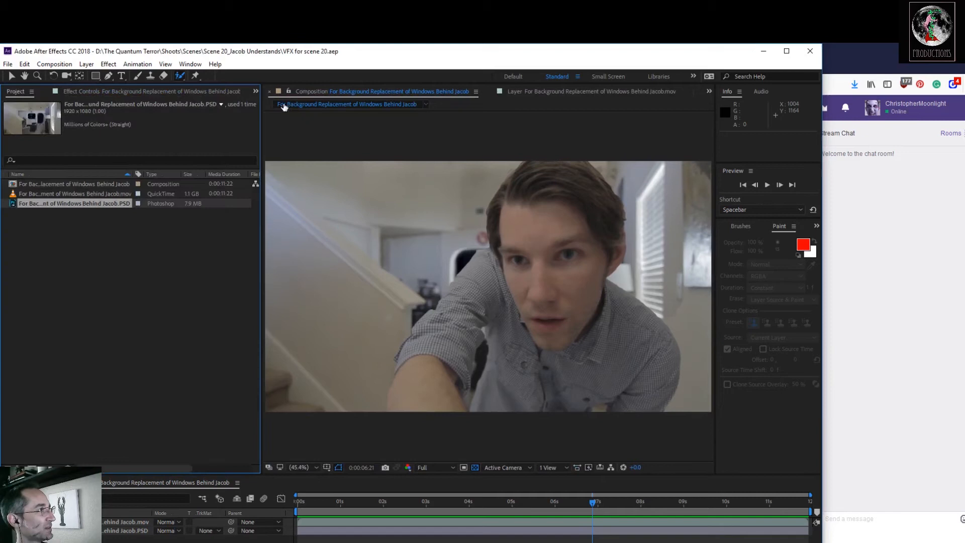
pyautogui.click(47, 182)
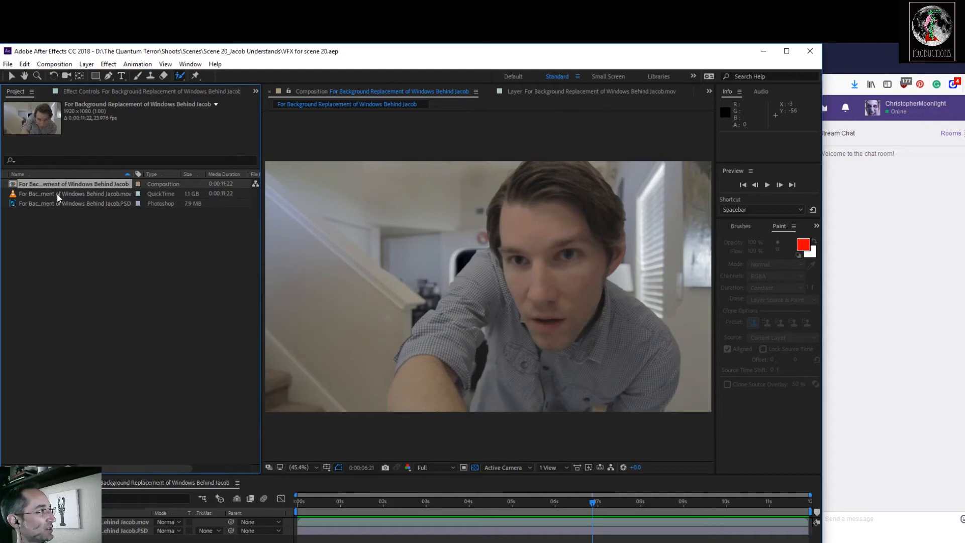
pyautogui.click(57, 194)
pyautogui.moveTo(105, 456); pyautogui.dragTo(109, 528)
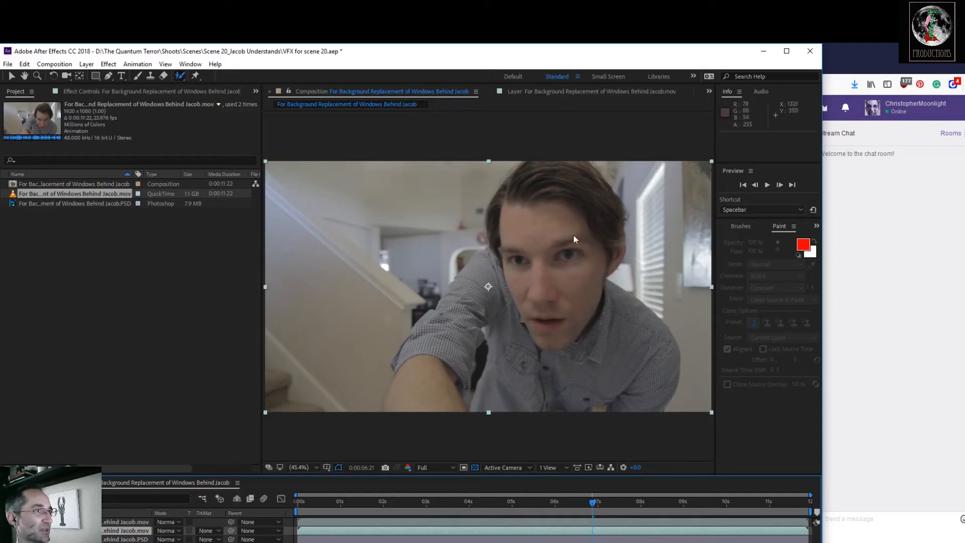
pyautogui.click(137, 75)
pyautogui.press('space')
pyautogui.moveTo(300, 185)
pyautogui.mouseDown()
pyautogui.moveTo(351, 183)
pyautogui.moveTo(322, 183)
pyautogui.mouseUp()
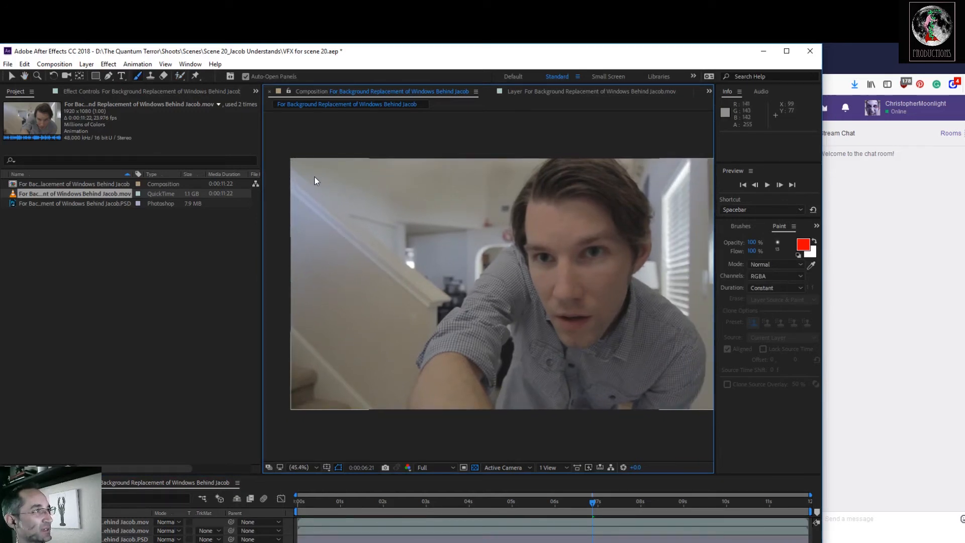
pyautogui.click(108, 75)
pyautogui.click(279, 176)
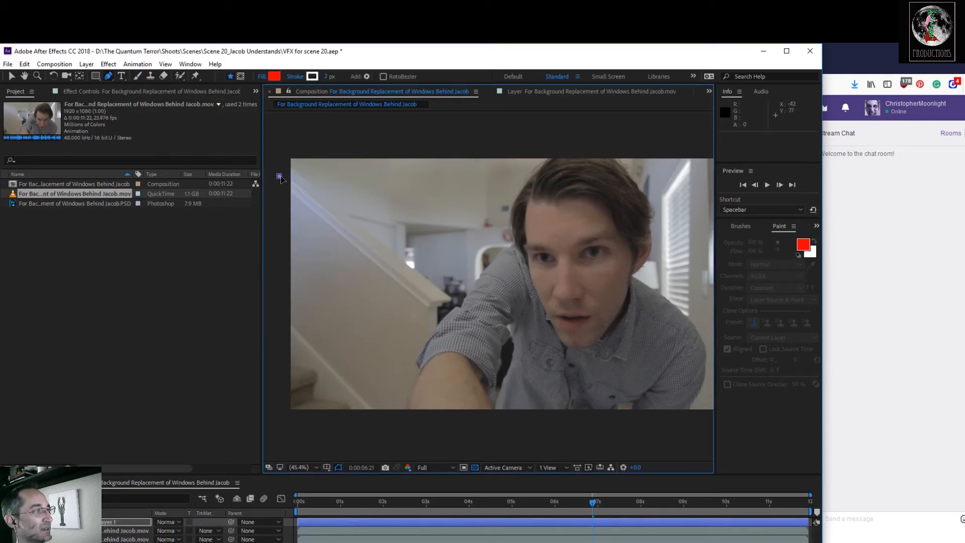
pyautogui.hotkey('ctrl', 'z')
pyautogui.click(122, 523)
pyautogui.press('Delete')
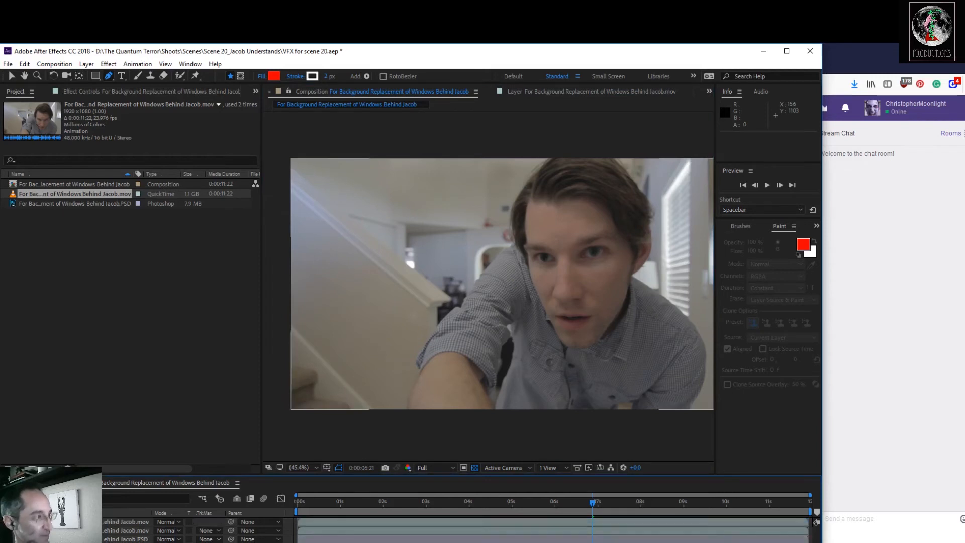
# Draw a six-point mask on the top rotoscoped layer, enclosing the staircase, back wall and half of the actor.
pyautogui.click(126, 522)
pyautogui.click(352, 176)
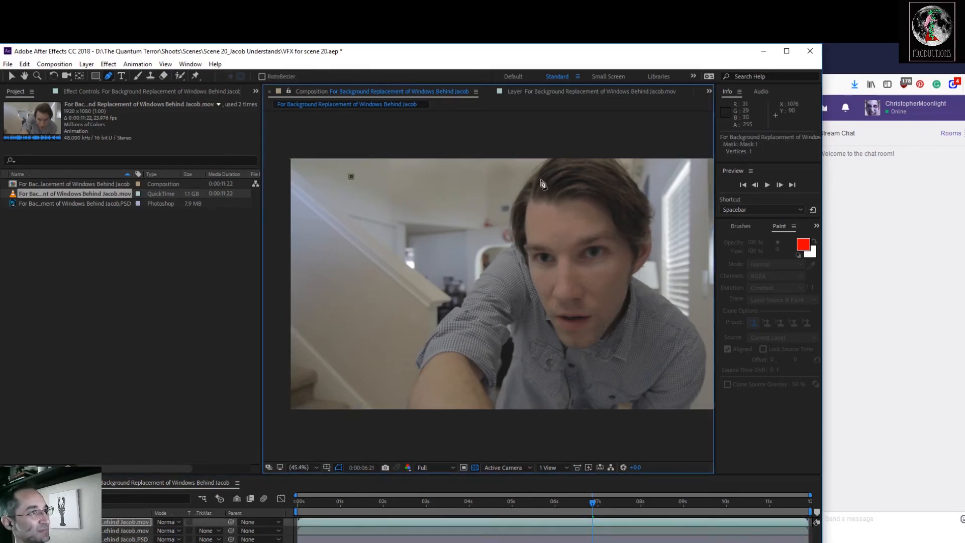
pyautogui.click(641, 182)
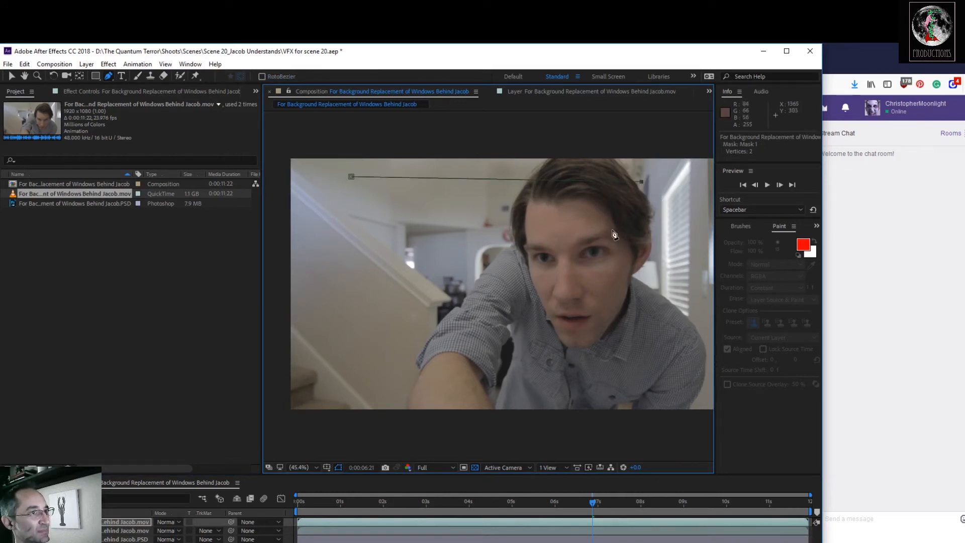
pyautogui.click(607, 280)
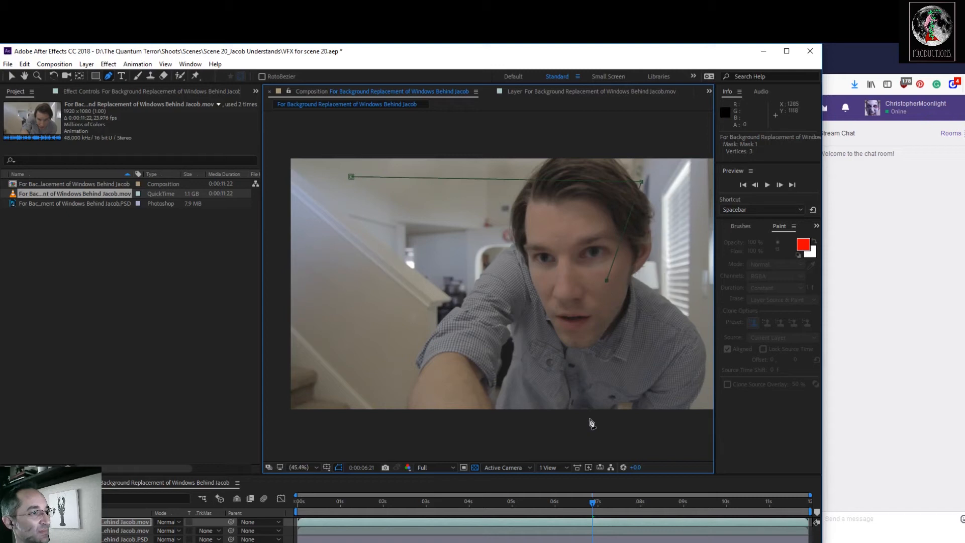
pyautogui.click(274, 430)
pyautogui.click(352, 178)
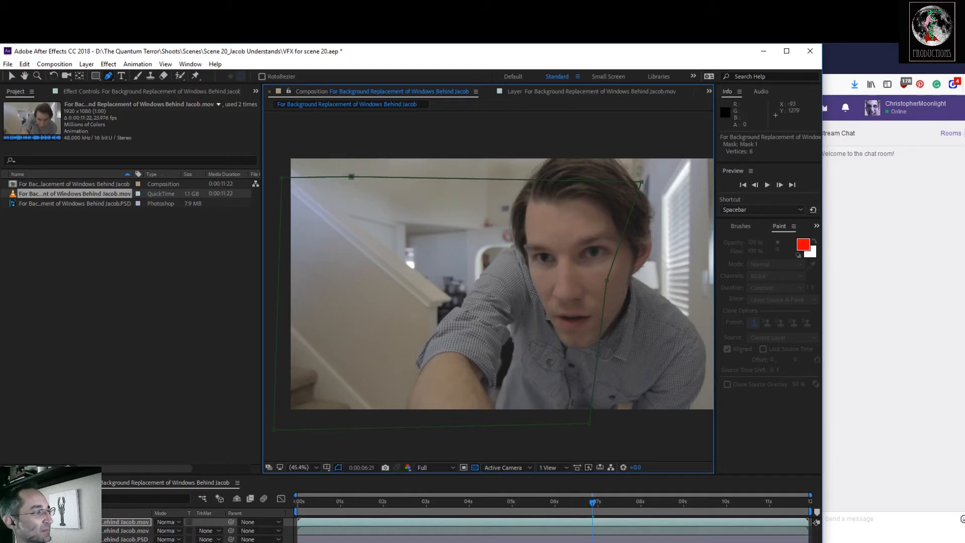
pyautogui.click(6, 521)
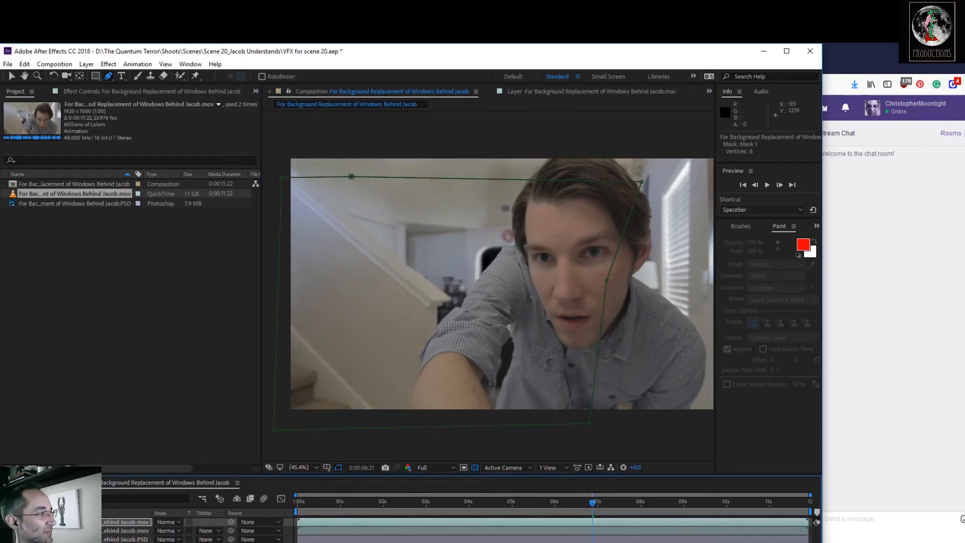
pyautogui.click(104, 525)
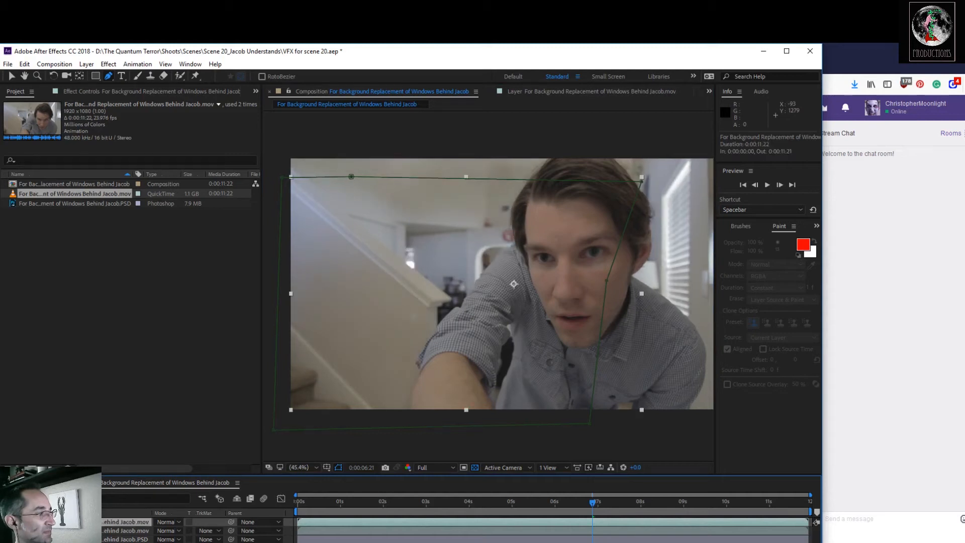
pyautogui.press('Delete')
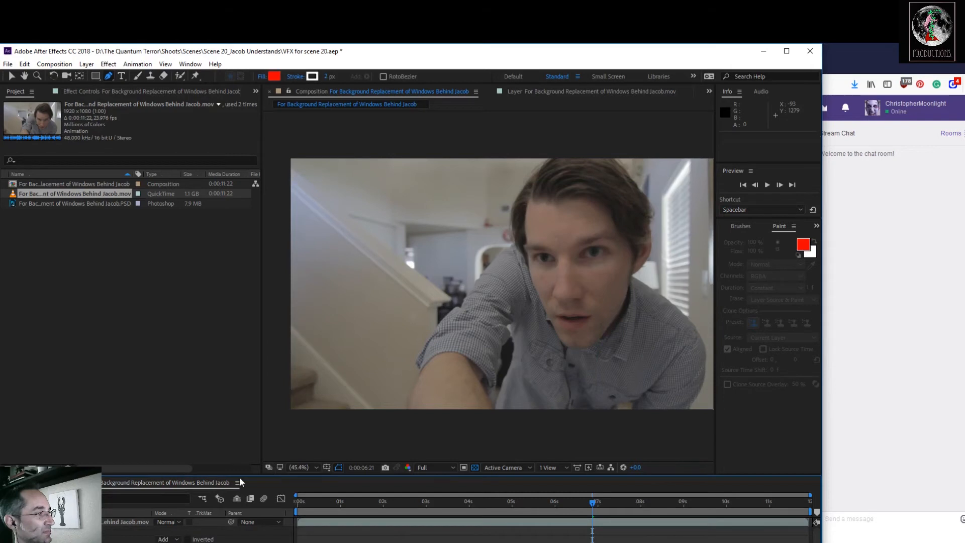
# Try the Subtract mode on the rotoscoped layer's mask, return it to Add, and delete the mask.
pyautogui.moveTo(259, 474); pyautogui.dragTo(259, 415)
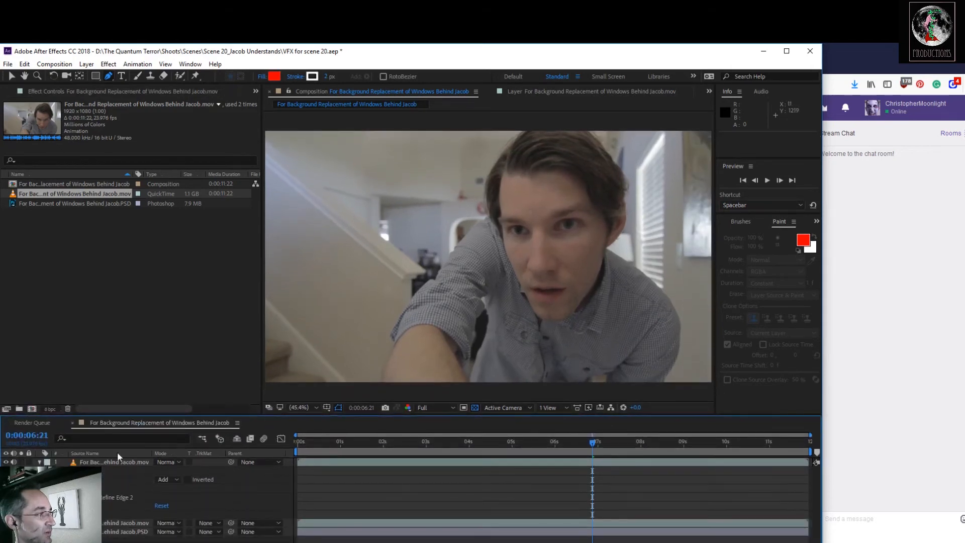
pyautogui.click(169, 480)
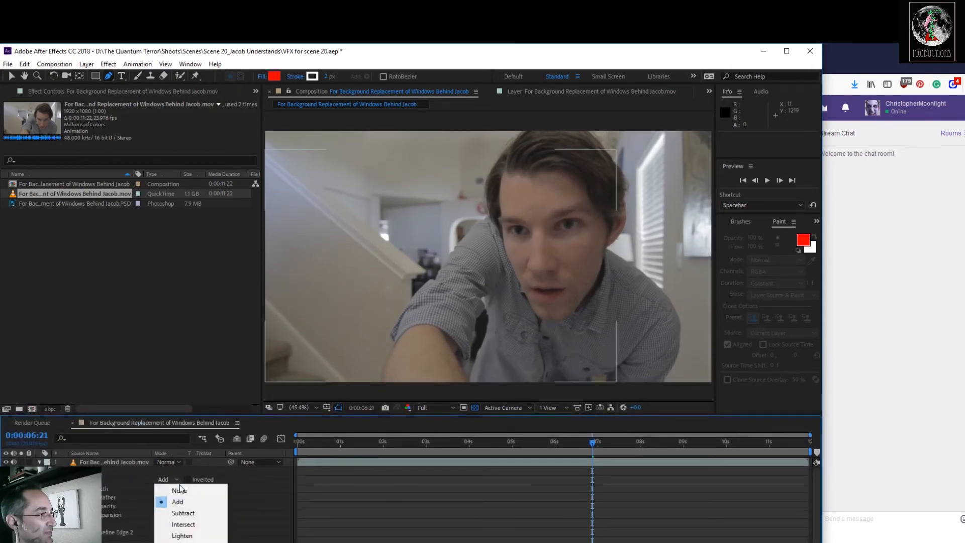
pyautogui.click(192, 514)
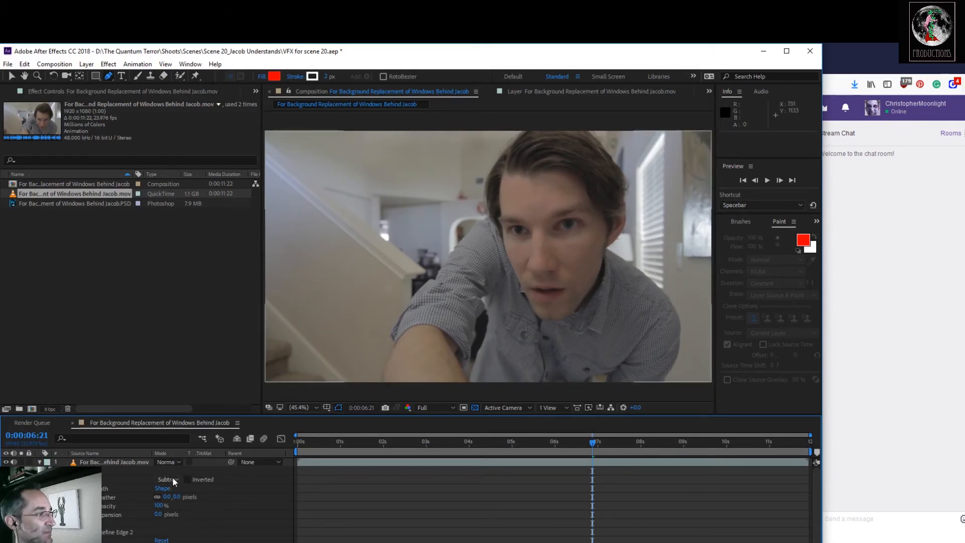
pyautogui.click(173, 479)
pyautogui.click(185, 501)
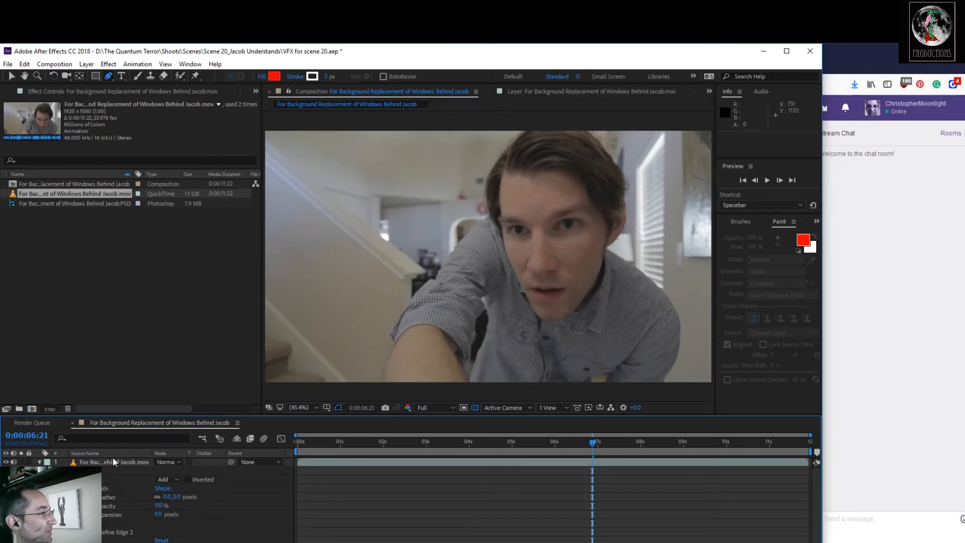
pyautogui.click(75, 470)
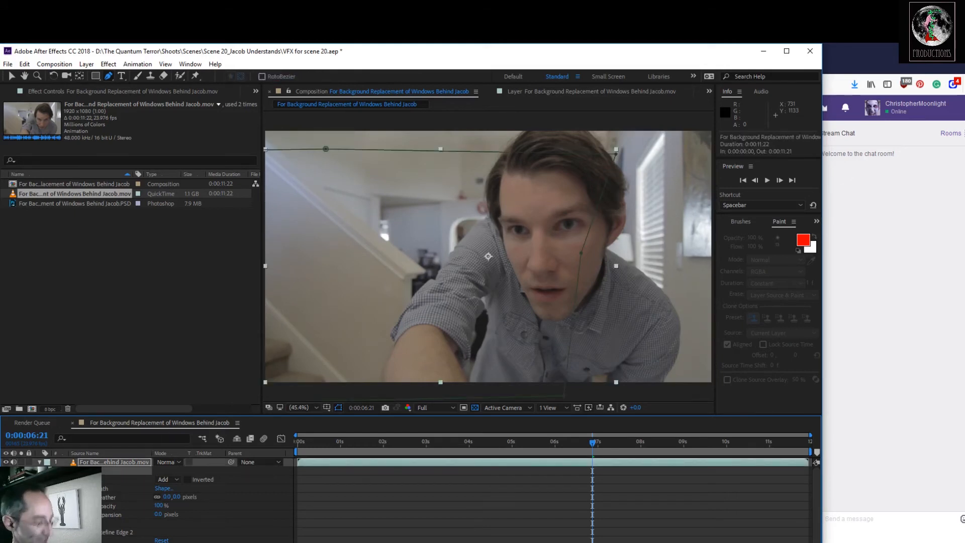
pyautogui.press('Delete')
# Hide the rotoscoped layer and start a mask on the second footage layer, running above the windows, down through the actor and around the frame's right side.
pyautogui.click(5, 461)
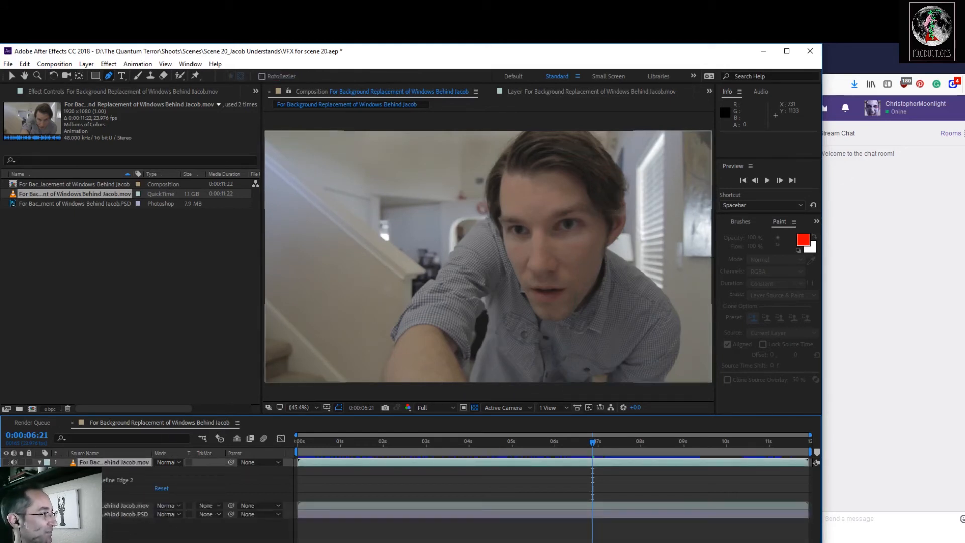
pyautogui.click(107, 506)
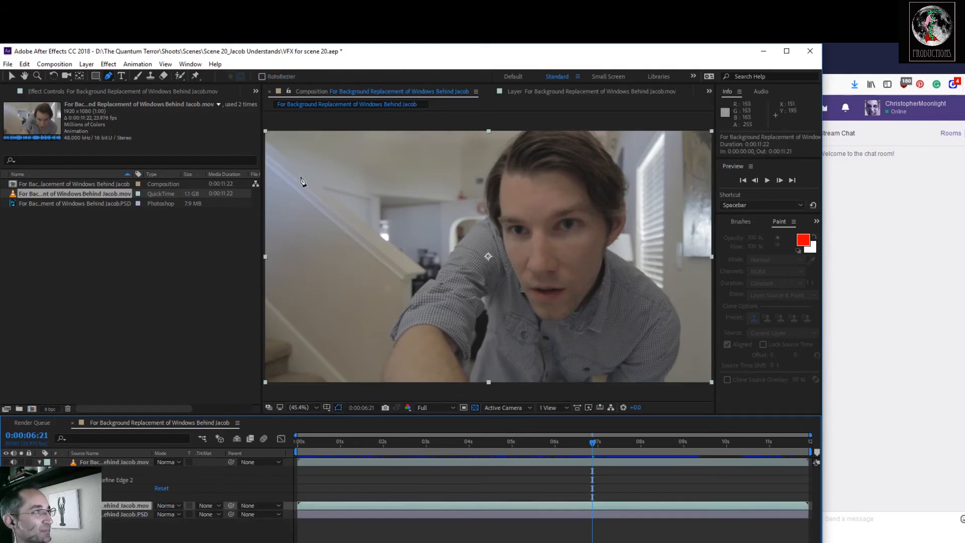
pyautogui.click(315, 172)
pyautogui.click(579, 177)
pyautogui.click(574, 387)
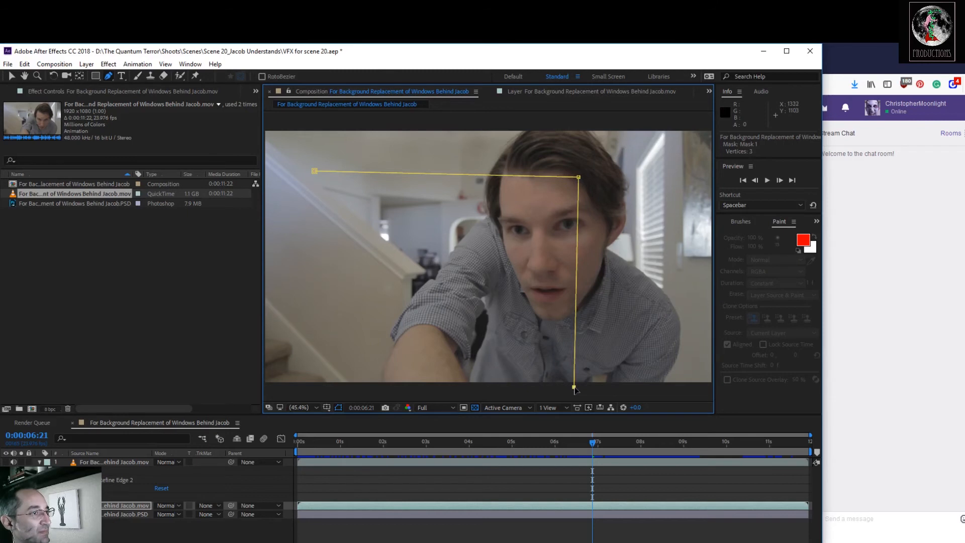
pyautogui.press('space')
pyautogui.moveTo(589, 391); pyautogui.dragTo(479, 386)
pyautogui.click(616, 387)
pyautogui.click(629, 121)
# Continue the mask outside the frame's left side and close it so the central window area is left out.
pyautogui.press('space')
pyautogui.moveTo(577, 136); pyautogui.dragTo(770, 137)
pyautogui.click(420, 137)
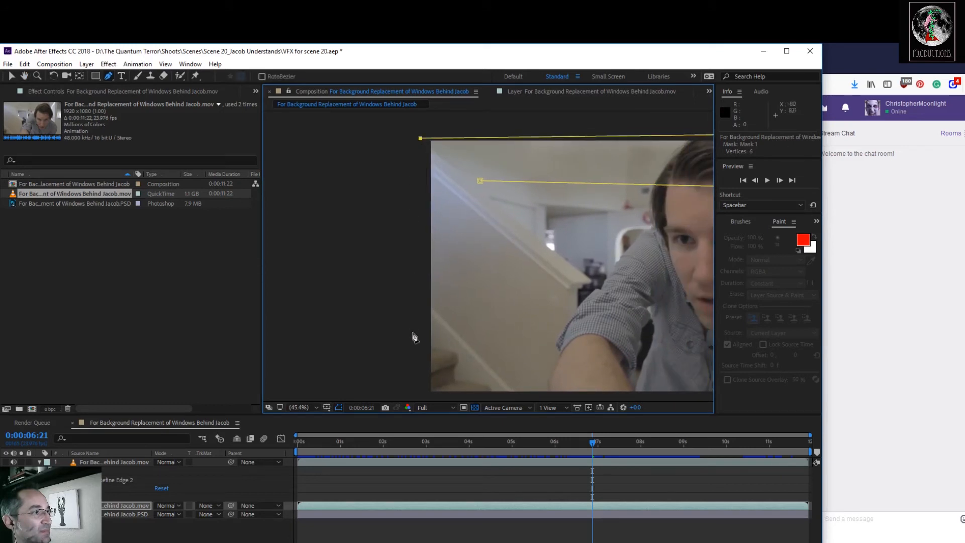
pyautogui.click(421, 398)
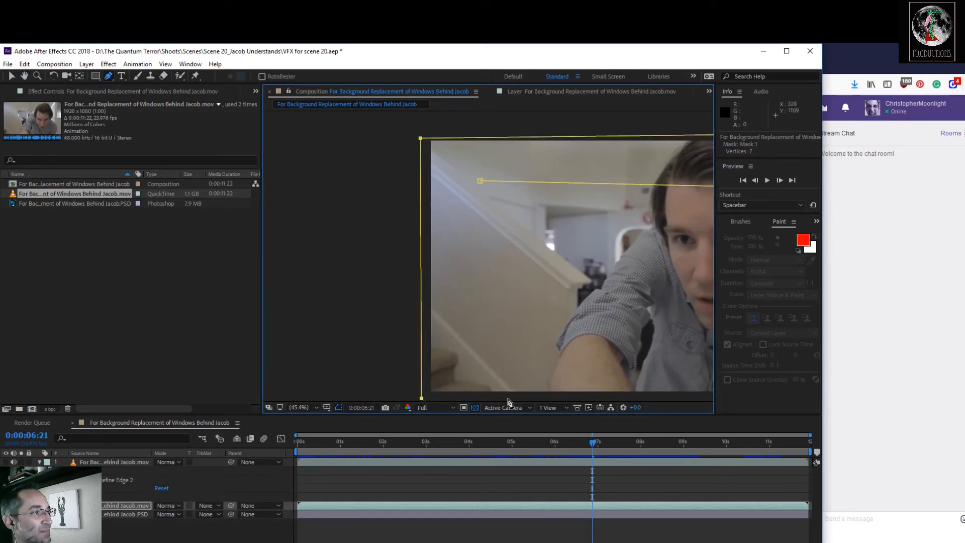
pyautogui.click(504, 398)
pyautogui.press('space')
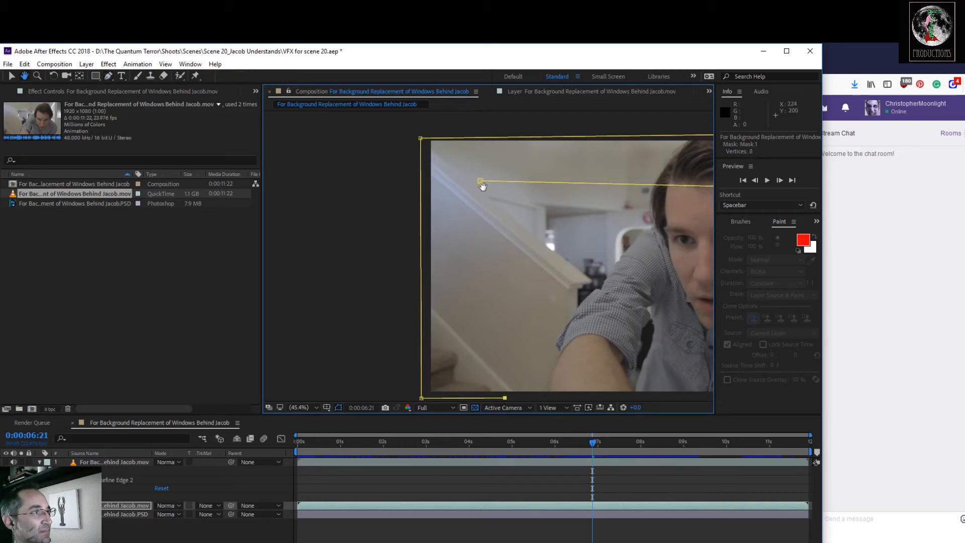
pyautogui.click(481, 181)
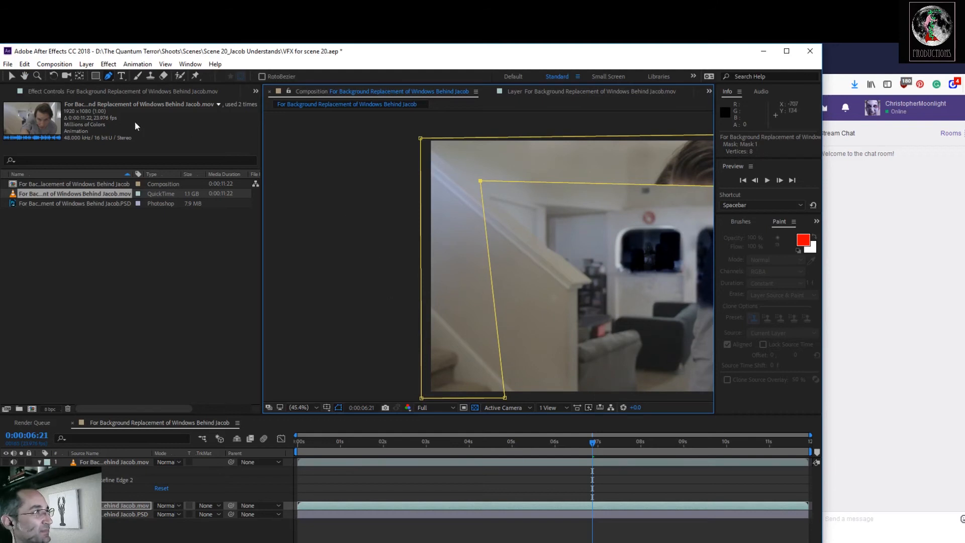
# Raise the mask's two upper inner corners so the opening over the clean plate extends higher on the wall and the actor's head.
pyautogui.click(24, 75)
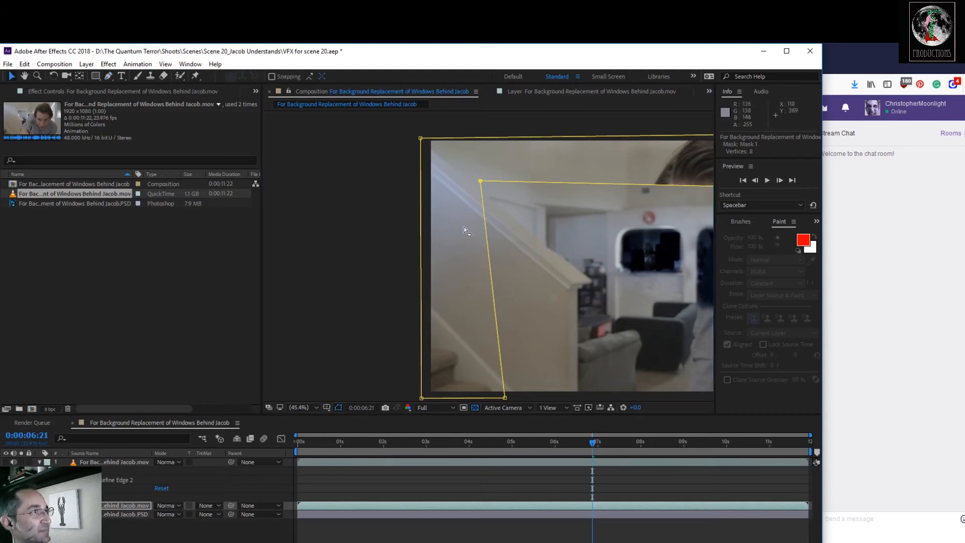
pyautogui.moveTo(562, 228); pyautogui.dragTo(420, 259)
pyautogui.press('v')
pyautogui.press(',')
pyautogui.press(',')
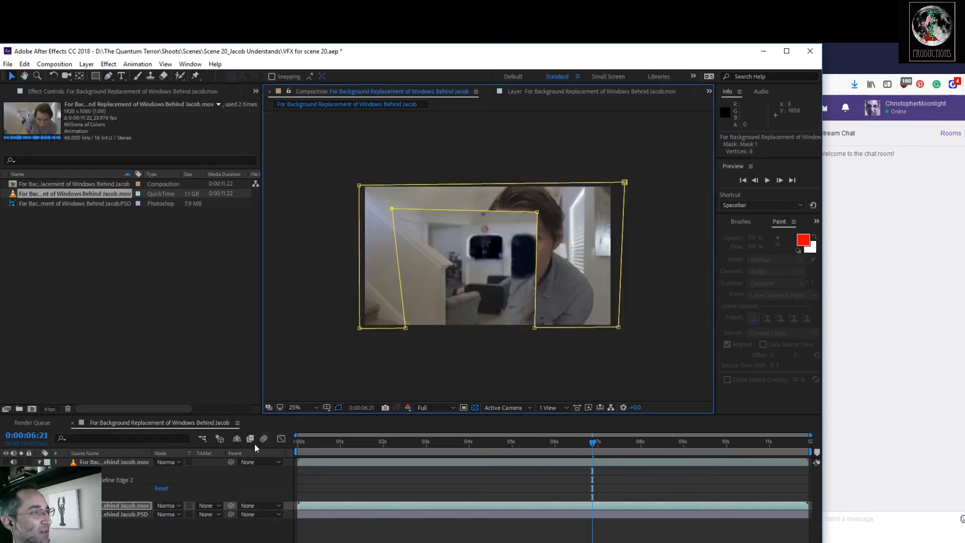
pyautogui.click(302, 408)
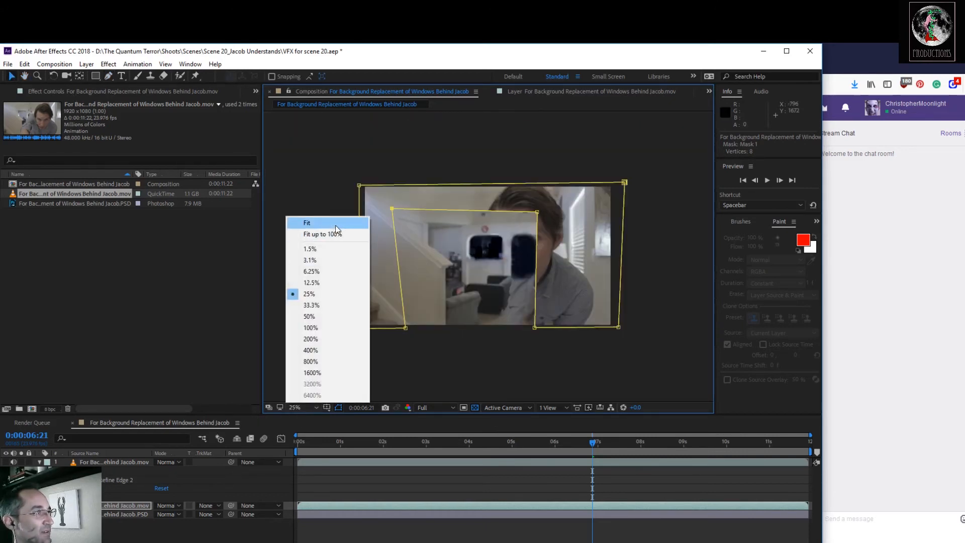
pyautogui.click(262, 396)
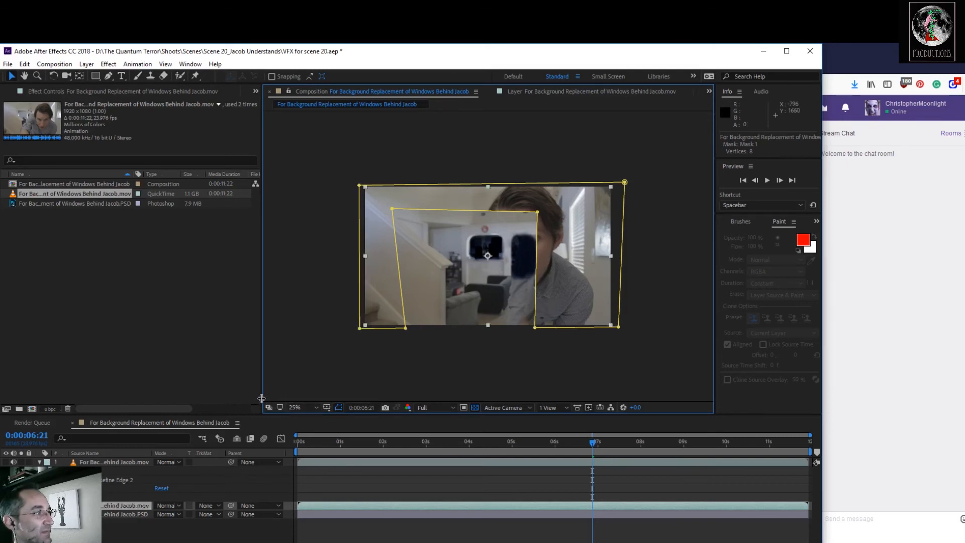
pyautogui.moveTo(262, 397); pyautogui.dragTo(213, 393)
pyautogui.scroll(2, 293, 372)
pyautogui.press('space')
pyautogui.moveTo(415, 329); pyautogui.dragTo(368, 299)
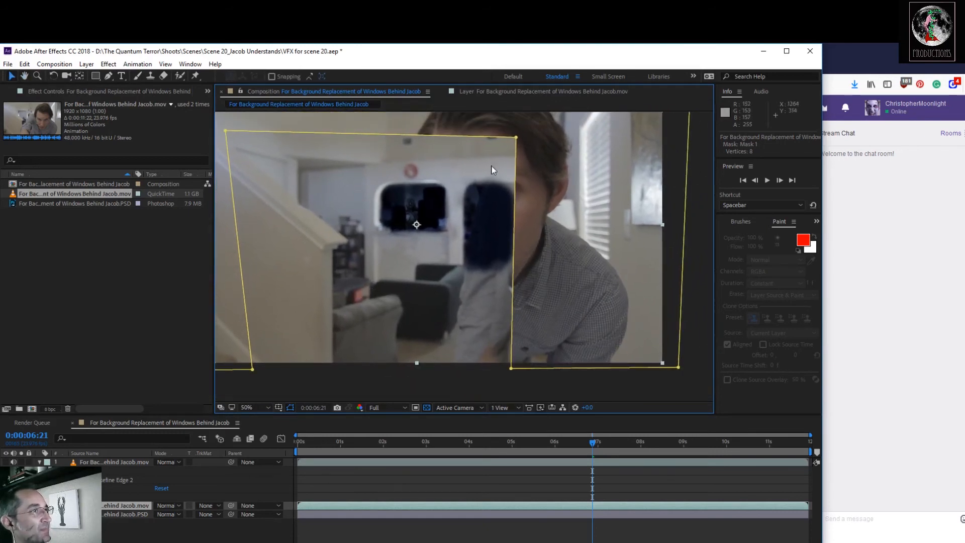
pyautogui.press('space')
pyautogui.moveTo(481, 209); pyautogui.dragTo(466, 253)
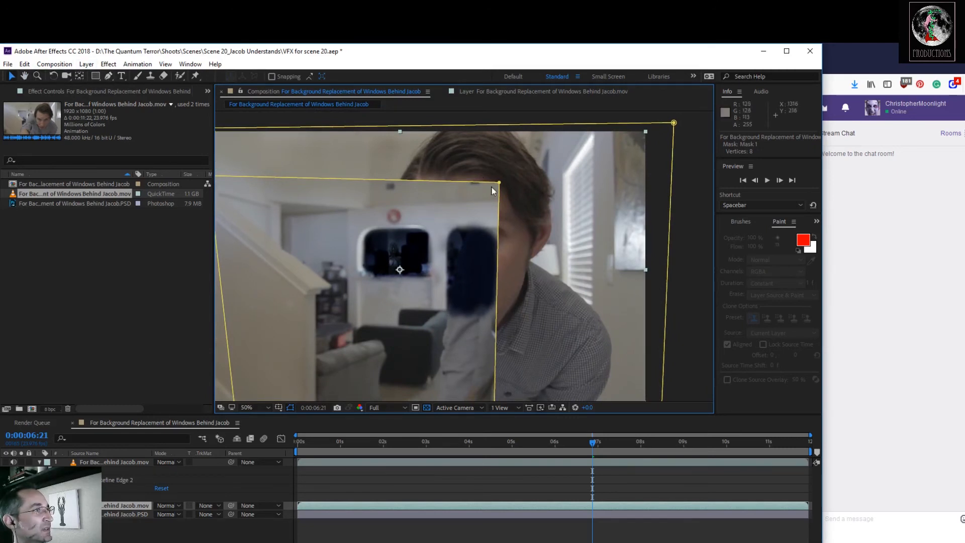
pyautogui.moveTo(500, 185); pyautogui.dragTo(493, 157)
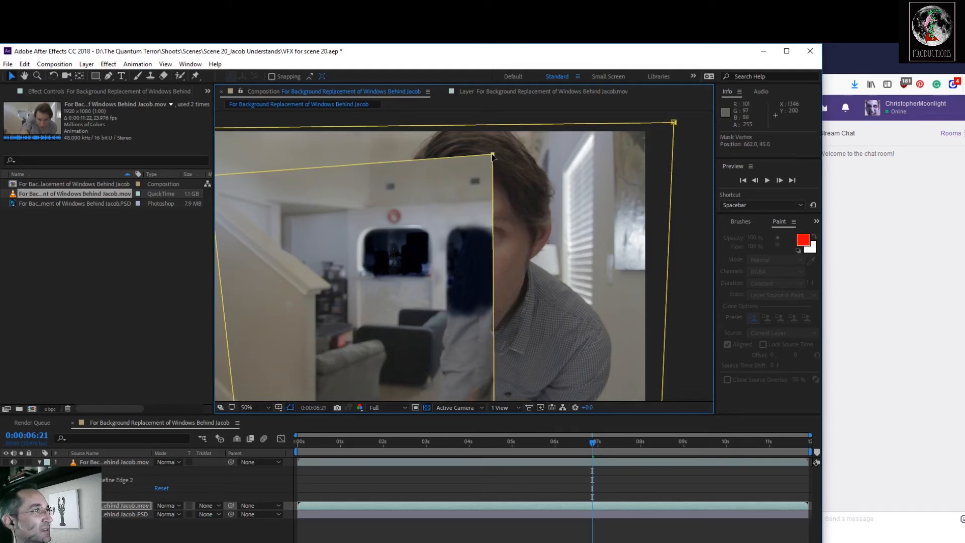
pyautogui.moveTo(345, 210); pyautogui.dragTo(422, 213)
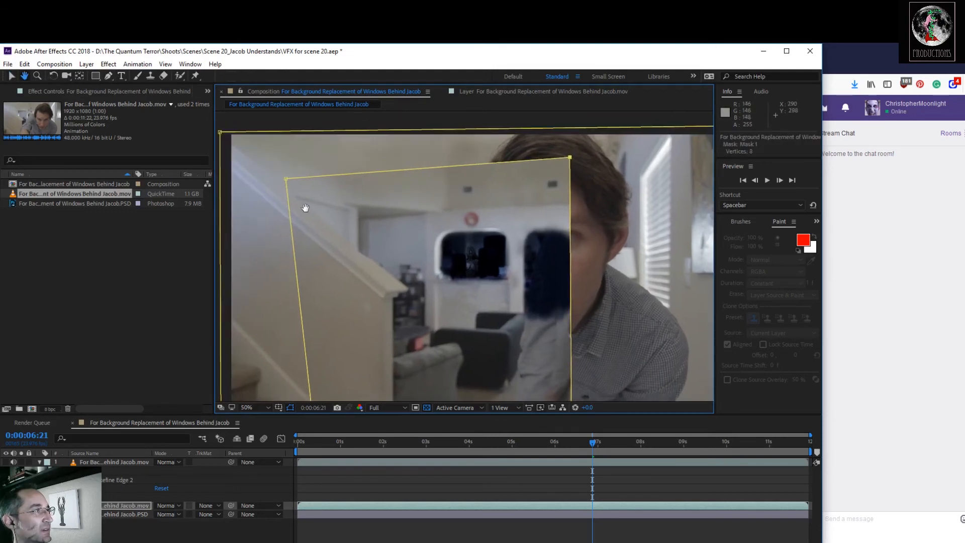
pyautogui.moveTo(286, 180); pyautogui.dragTo(289, 170)
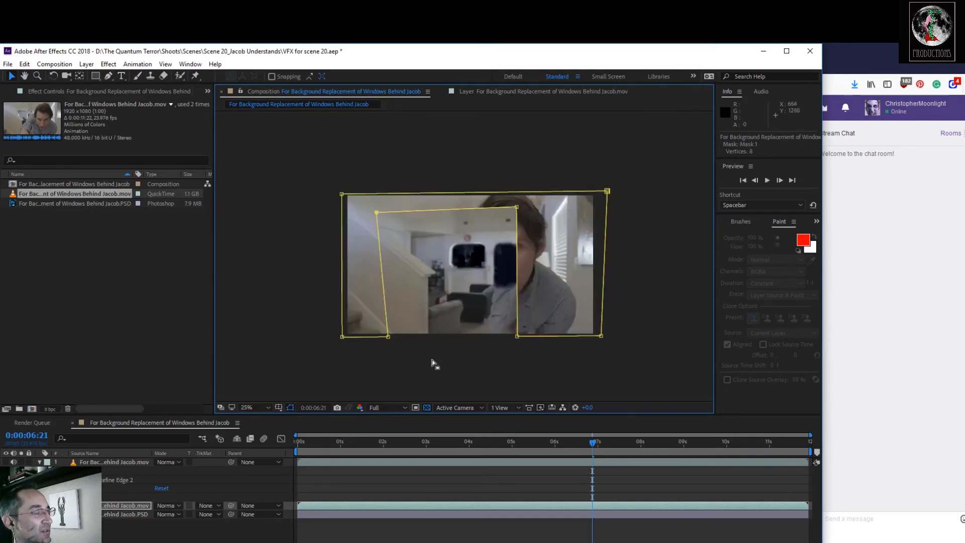
# At 0:00:00:00, slant the mask's inner edge by lowering its corner at the actor's head slightly and moving its bottom corner left beneath his arm.
pyautogui.click(253, 407)
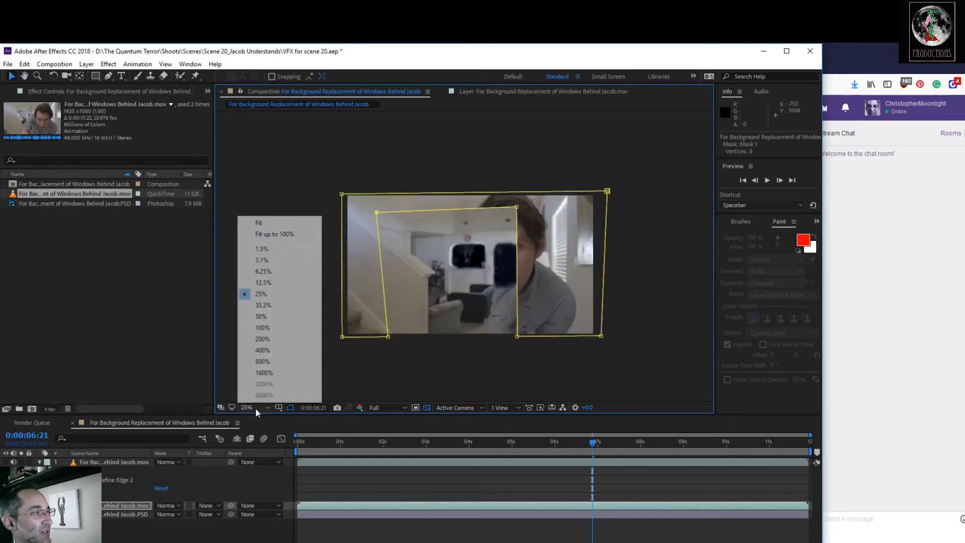
pyautogui.click(270, 305)
pyautogui.moveTo(593, 443); pyautogui.dragTo(123, 441)
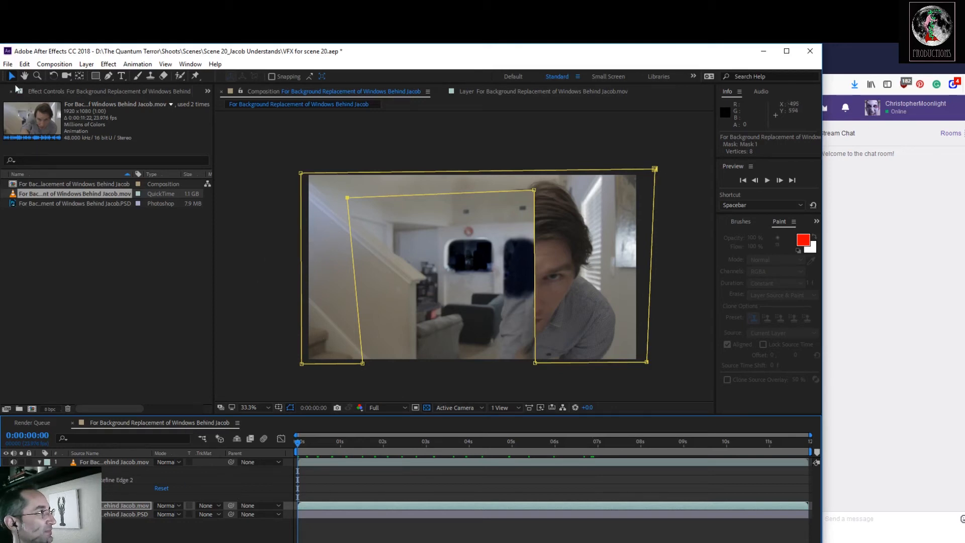
pyautogui.moveTo(536, 365); pyautogui.dragTo(506, 369)
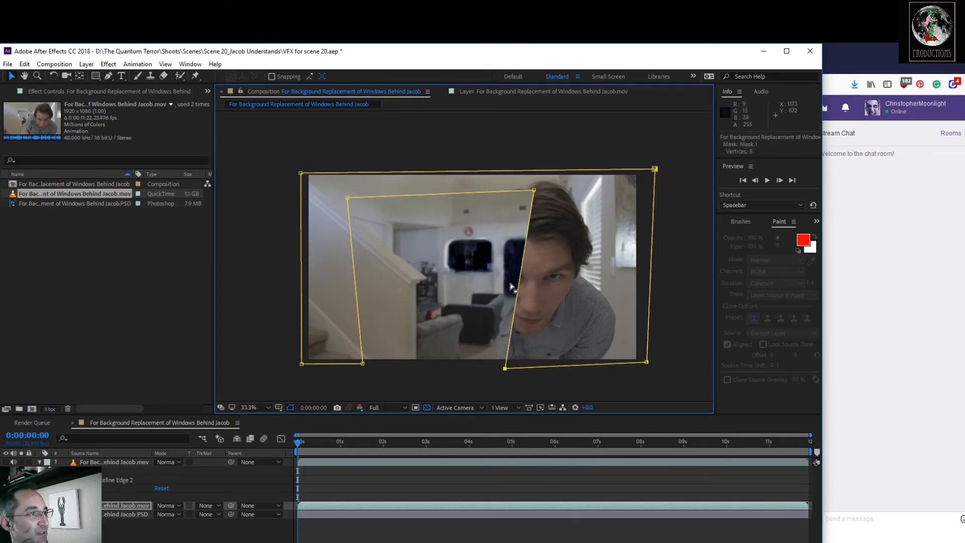
pyautogui.moveTo(535, 192); pyautogui.dragTo(537, 199)
pyautogui.moveTo(505, 369); pyautogui.dragTo(405, 379)
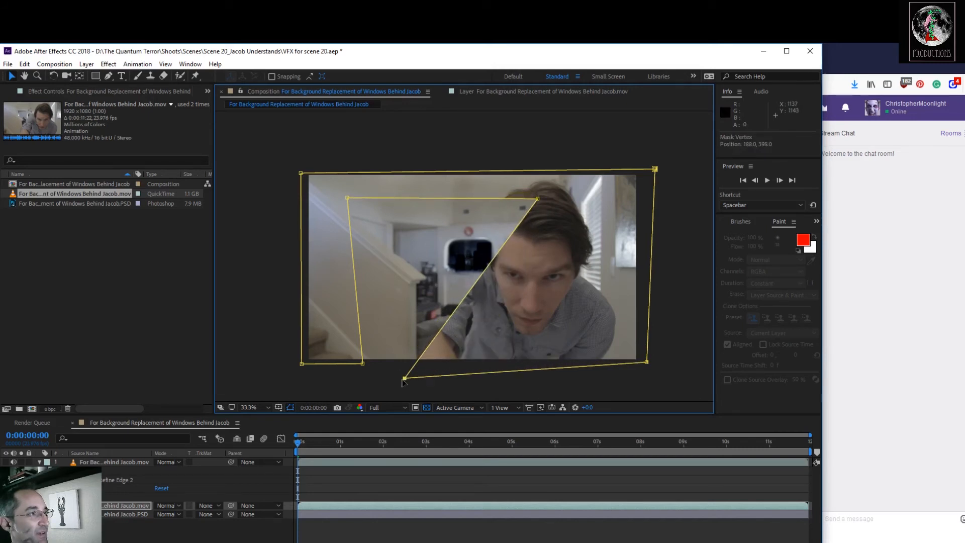
# Set Mask 1's feather on the second footage layer to 17 pixels and start keyframing its Mask Path at 0:00:00:00.
pyautogui.click(39, 506)
pyautogui.click(39, 462)
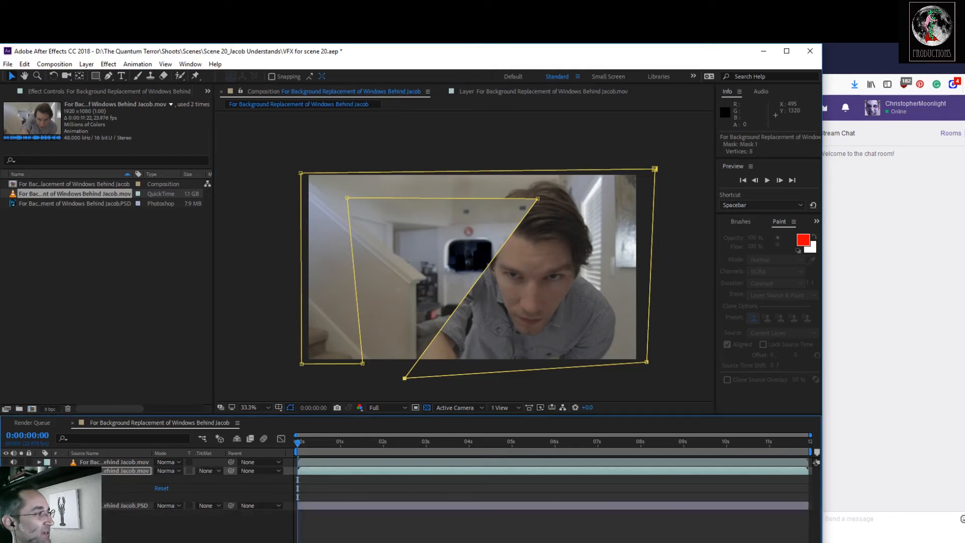
pyautogui.click(48, 479)
pyautogui.click(56, 488)
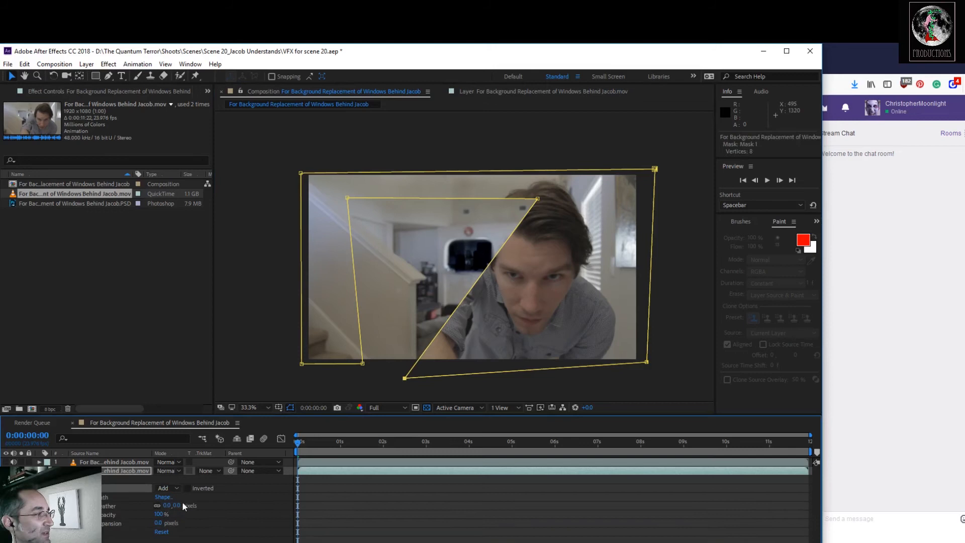
pyautogui.moveTo(177, 505); pyautogui.dragTo(184, 505)
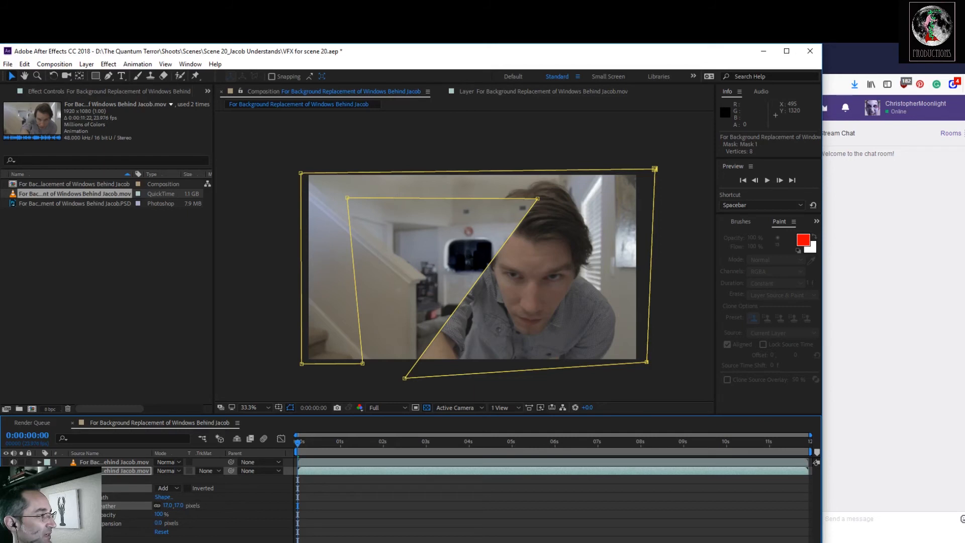
pyautogui.click(71, 497)
# Keyframe the whole mask slightly left at 0:00:06:13, and its bottom corner beneath the arm further right at 0:00:09:00 and 0:00:09:09.
pyautogui.moveTo(303, 442); pyautogui.dragTo(578, 472)
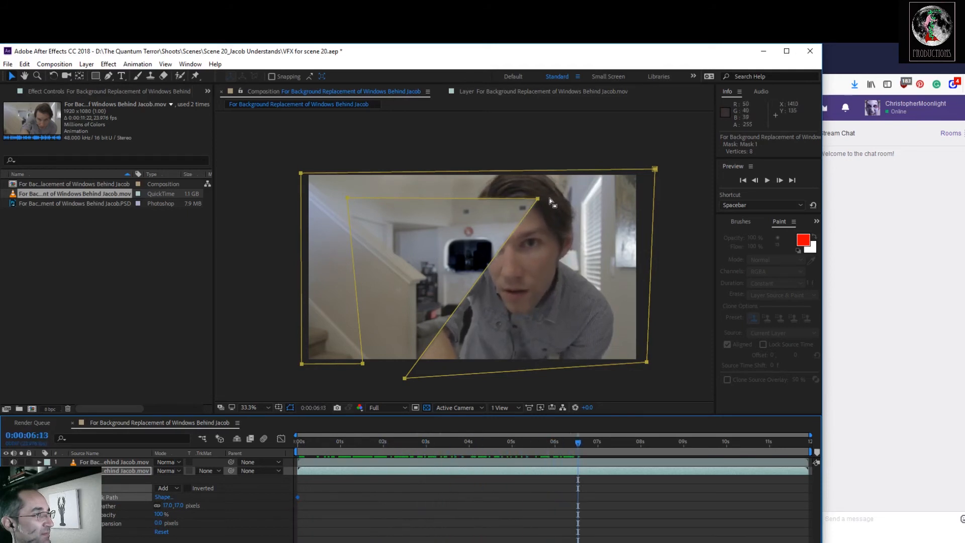
pyautogui.moveTo(540, 201); pyautogui.dragTo(535, 202)
pyautogui.moveTo(583, 445); pyautogui.dragTo(683, 498)
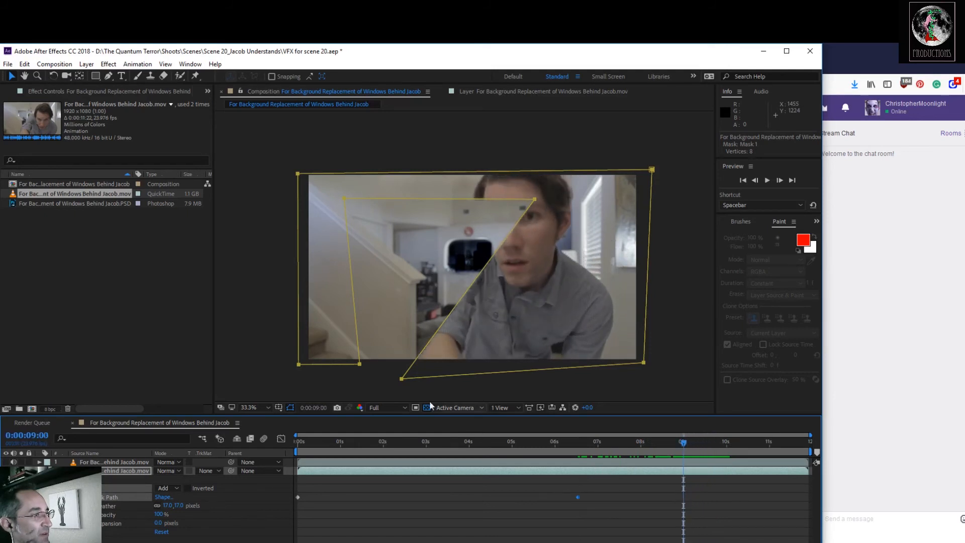
pyautogui.moveTo(402, 379); pyautogui.dragTo(406, 380)
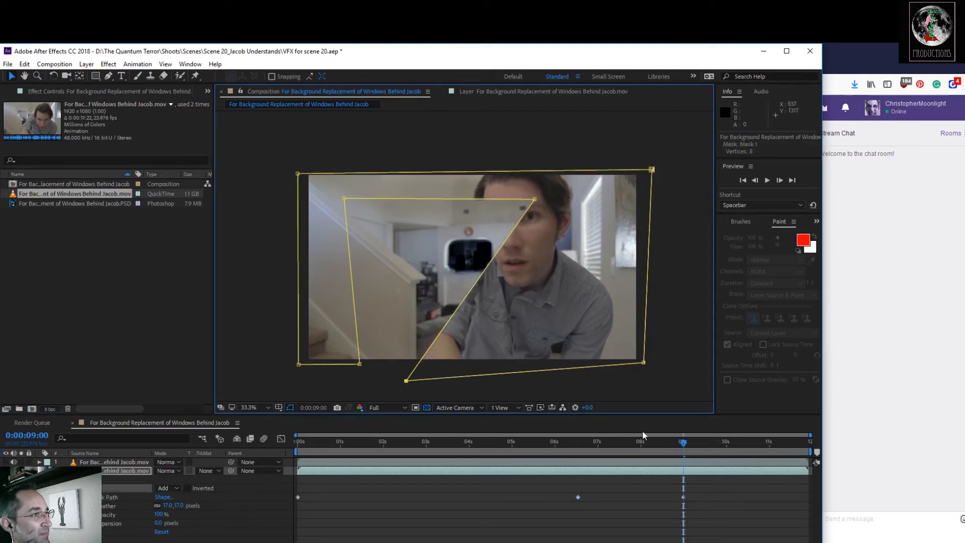
pyautogui.moveTo(686, 451); pyautogui.dragTo(701, 448)
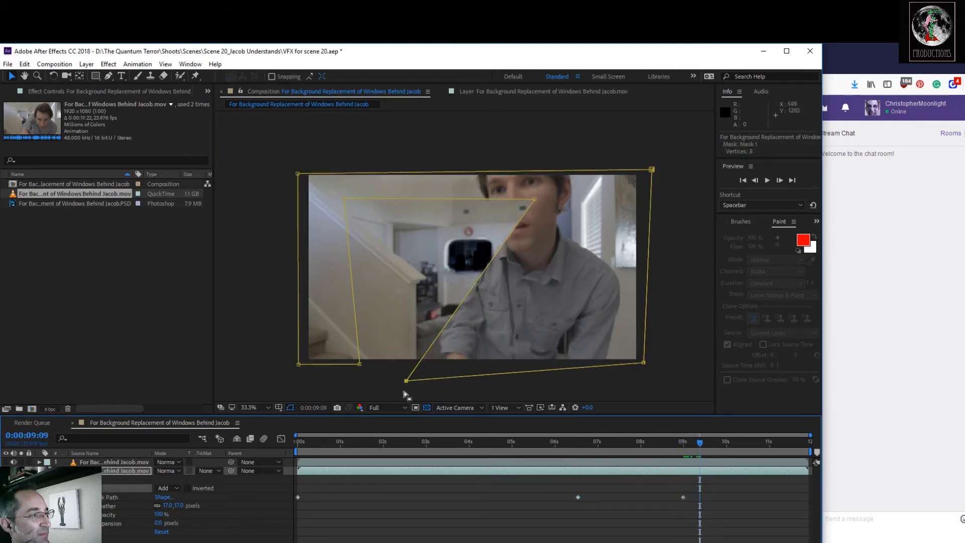
pyautogui.moveTo(406, 383); pyautogui.dragTo(435, 392)
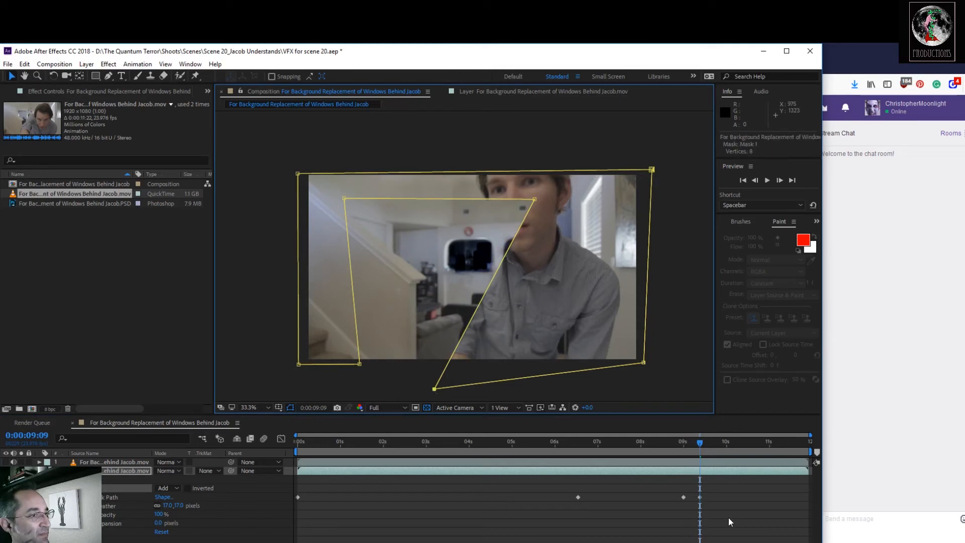
# At 0:00:09:22, move the mask's bottom corner right beneath the actor's shirt and raise its two upper inner corners.
pyautogui.moveTo(698, 442); pyautogui.dragTo(717, 459)
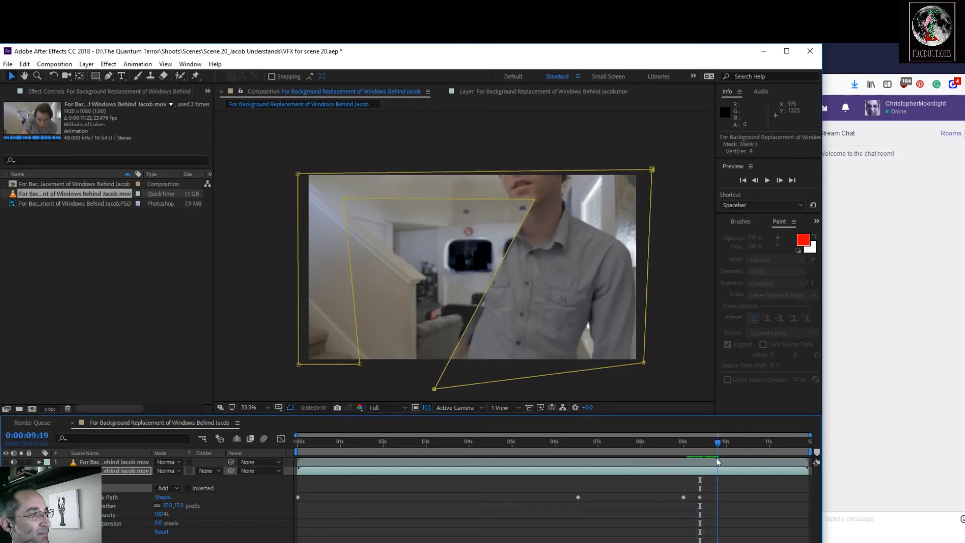
pyautogui.press('pagedown')
pyautogui.press('pagedown')
pyautogui.press('pagedown')
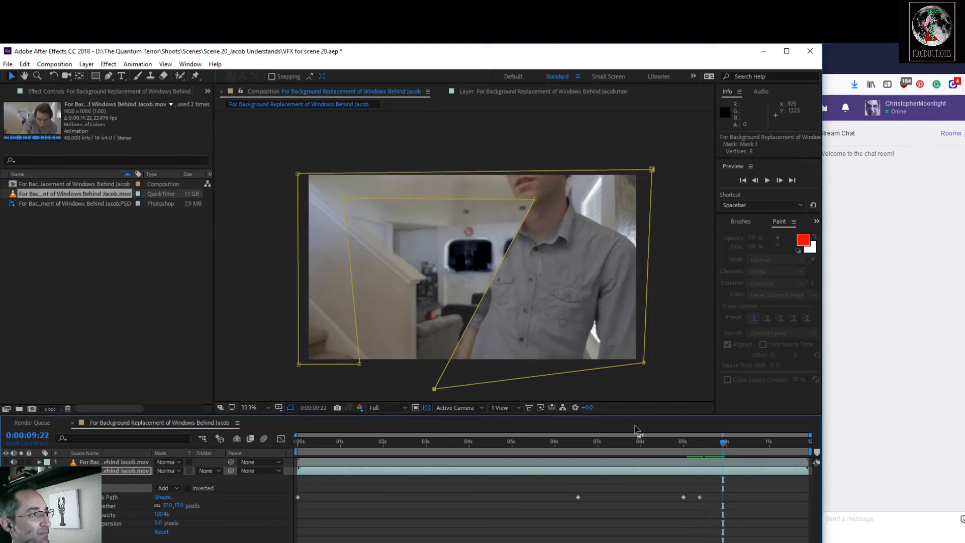
pyautogui.moveTo(434, 389); pyautogui.dragTo(473, 393)
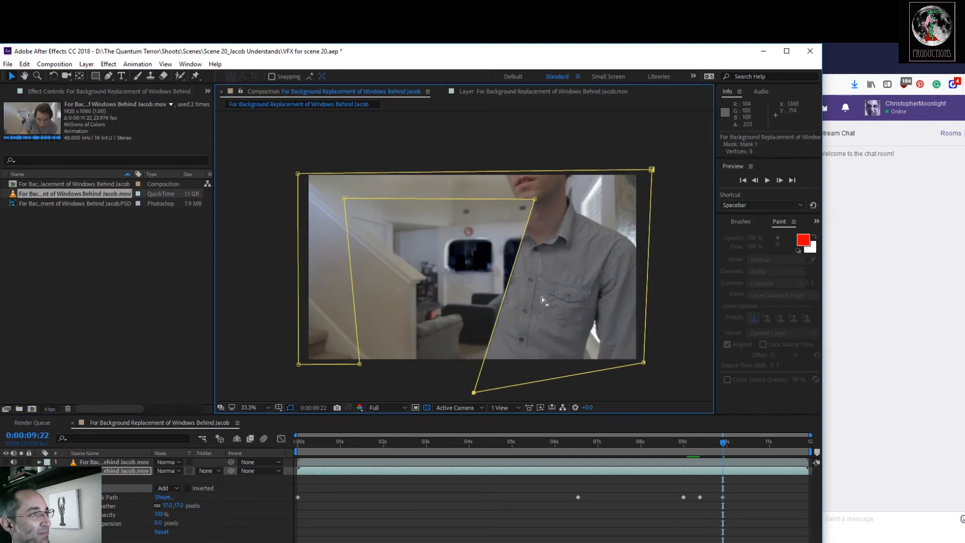
pyautogui.moveTo(535, 200); pyautogui.dragTo(535, 183)
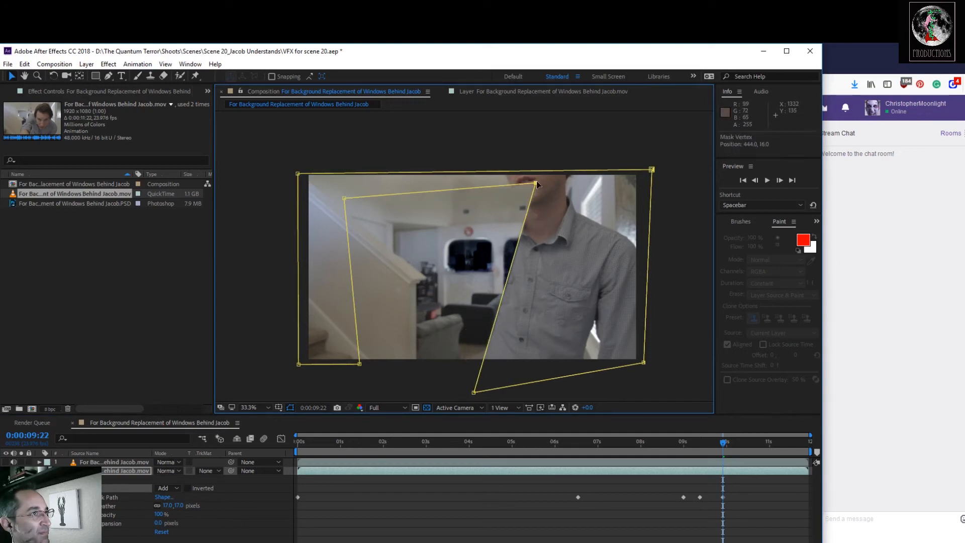
pyautogui.moveTo(345, 201); pyautogui.dragTo(348, 189)
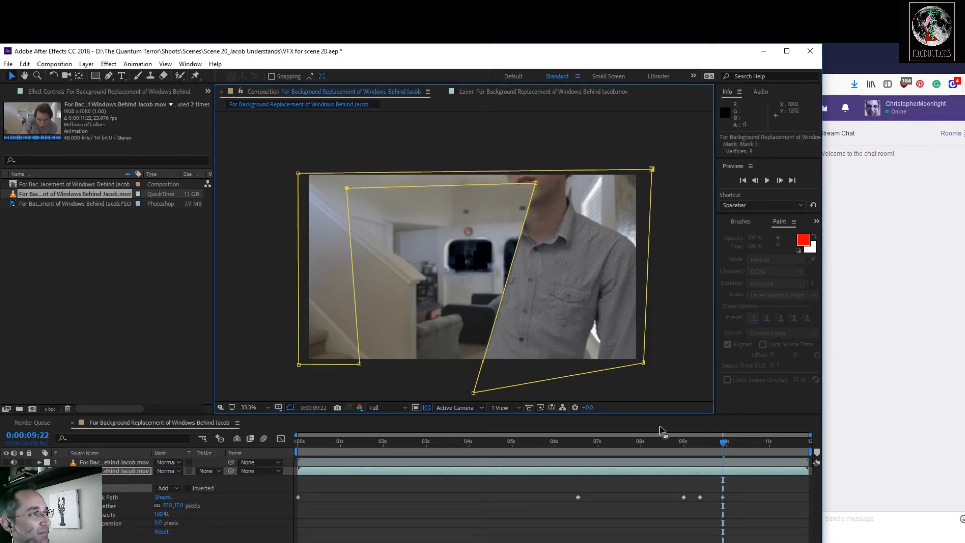
# At 0:00:11:01, move the mask's head corner slightly left and its bottom corner right so the inner edge follows the actor's back.
pyautogui.moveTo(725, 445); pyautogui.dragTo(771, 451)
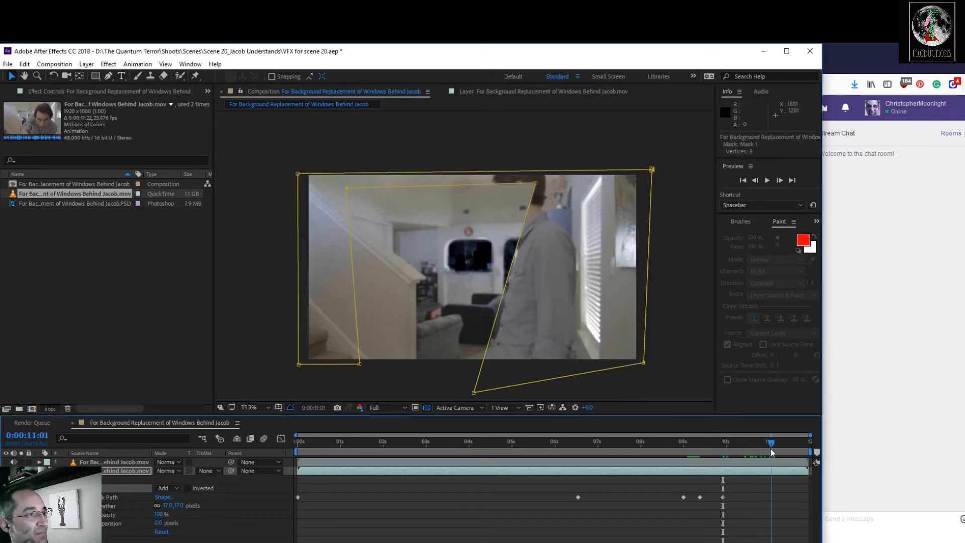
pyautogui.moveTo(474, 393); pyautogui.dragTo(487, 395)
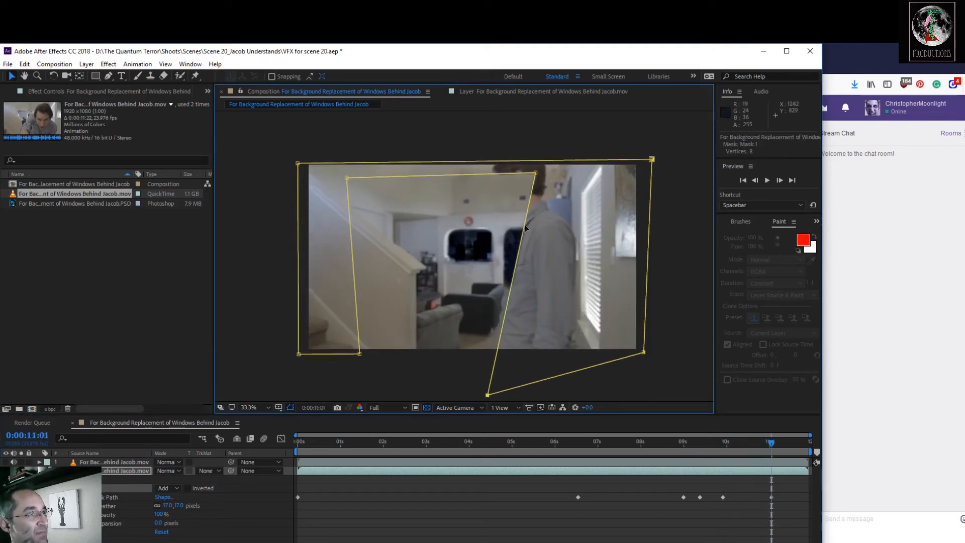
pyautogui.moveTo(536, 174); pyautogui.dragTo(527, 174)
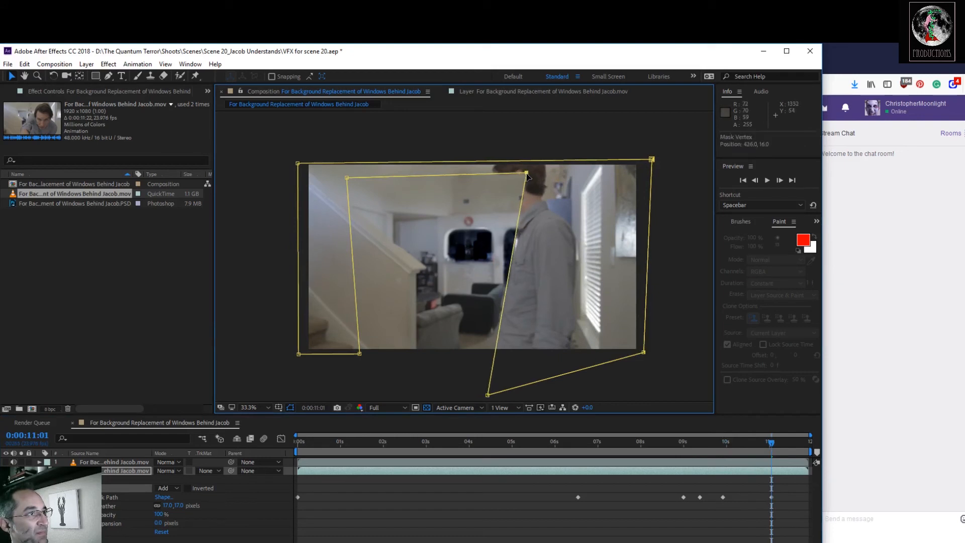
pyautogui.moveTo(488, 395); pyautogui.dragTo(518, 395)
# Keyframe the mask's head corner slightly left at 0:00:11:07, and down to the actor's head with the bottom corner adjusted at 0:00:11:21.
pyautogui.moveTo(772, 442)
pyautogui.mouseDown()
pyautogui.moveTo(795, 442)
pyautogui.moveTo(782, 436)
pyautogui.mouseUp()
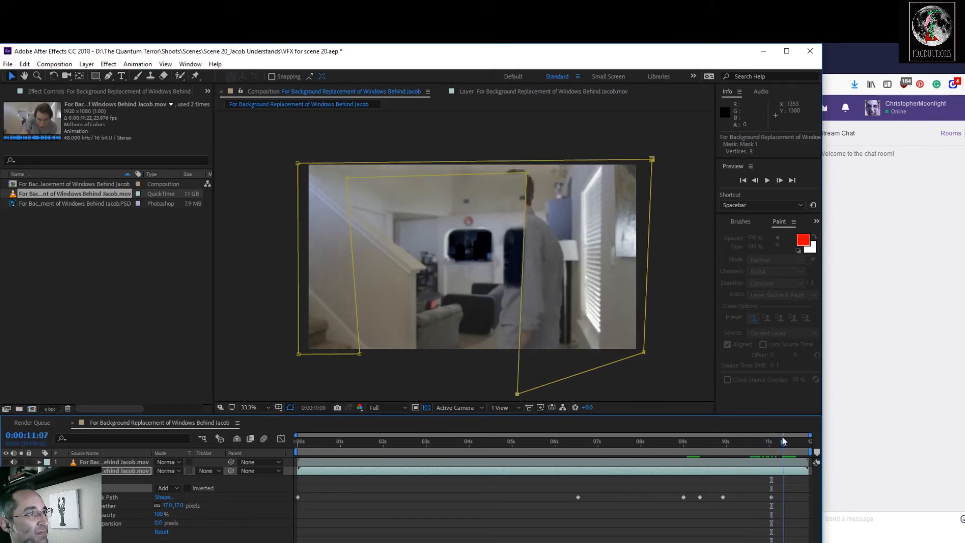
pyautogui.moveTo(526, 173); pyautogui.dragTo(522, 174)
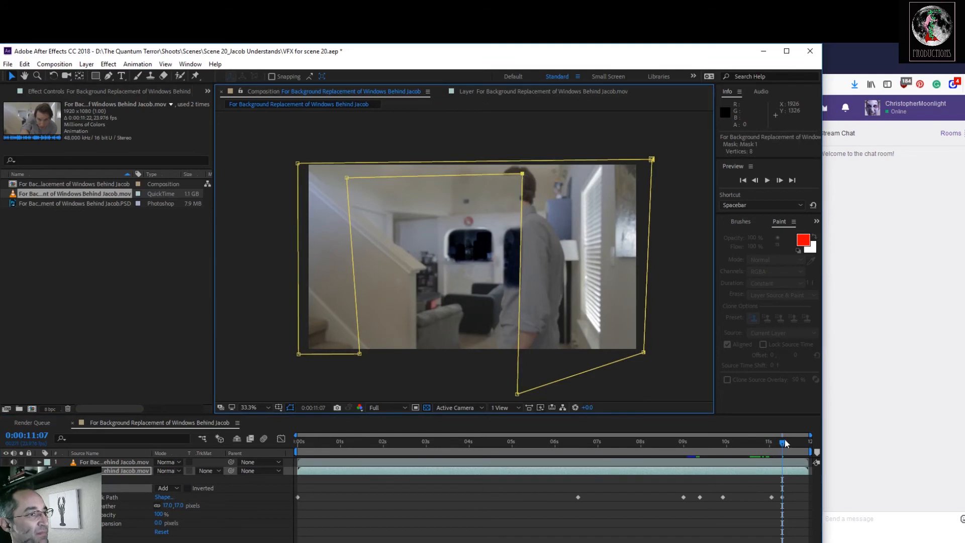
pyautogui.moveTo(785, 439); pyautogui.dragTo(807, 440)
pyautogui.moveTo(522, 174); pyautogui.dragTo(495, 198)
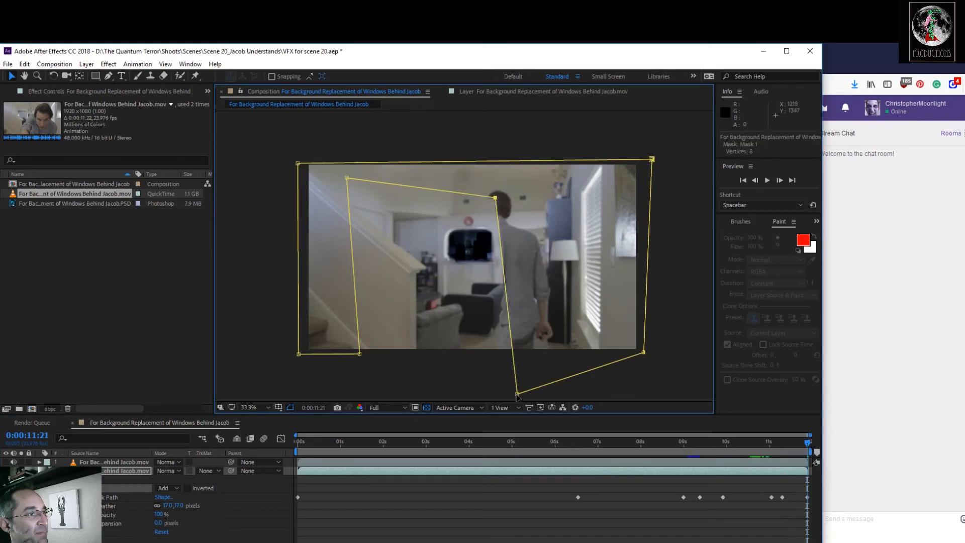
pyautogui.moveTo(517, 394); pyautogui.dragTo(518, 393)
# Return to 0:00:00:00, make the rotoscoped layer visible again and collapse the masked layer's properties.
pyautogui.moveTo(807, 444); pyautogui.dragTo(259, 439)
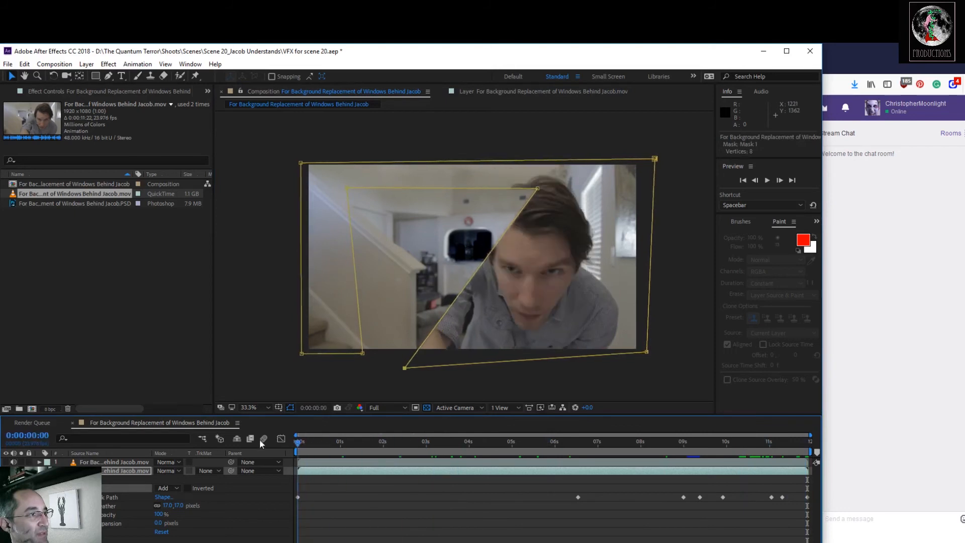
pyautogui.click(5, 462)
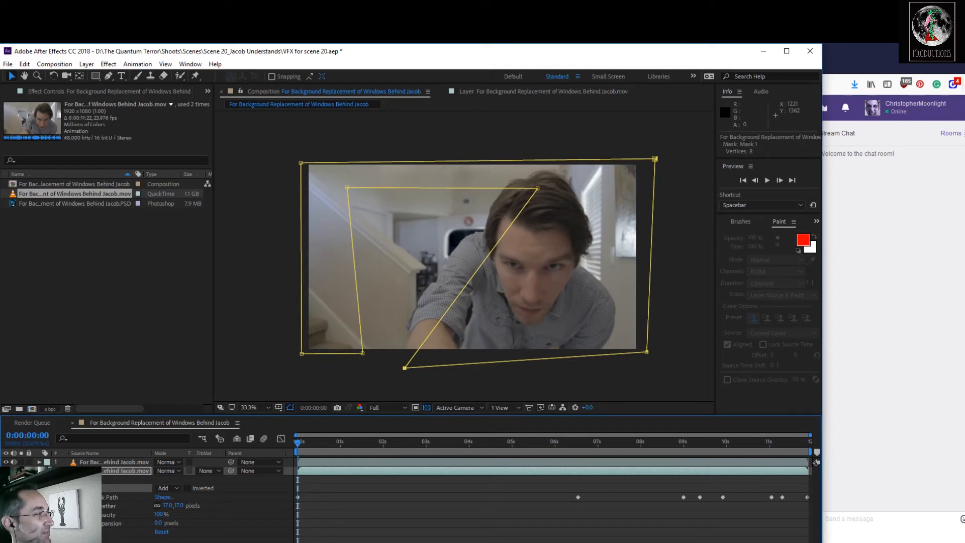
pyautogui.click(39, 471)
pyautogui.click(53, 505)
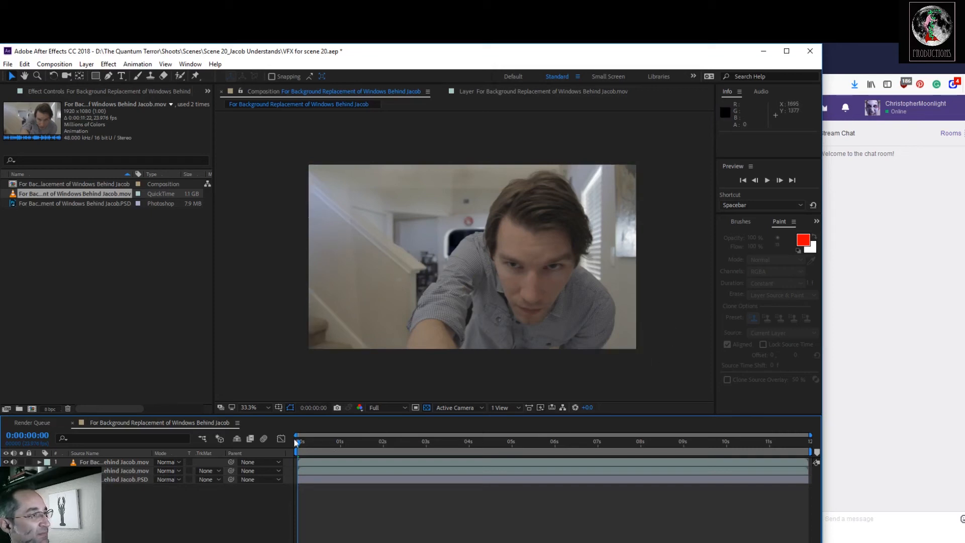
# At 0:00:05:00, move the mask's two left inner corners out beyond the frame's left side so the clean plate covers the stairs.
pyautogui.moveTo(298, 449); pyautogui.dragTo(512, 449)
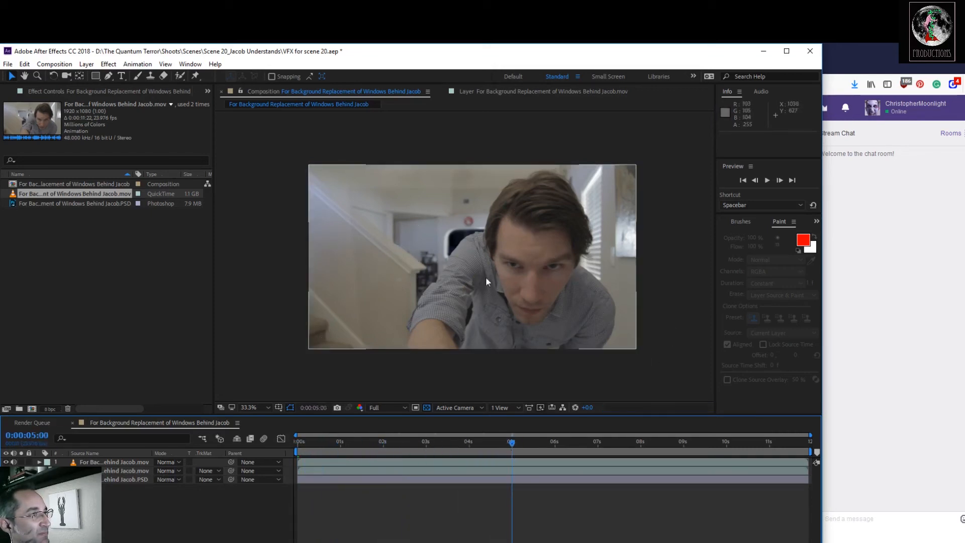
pyautogui.click(414, 294)
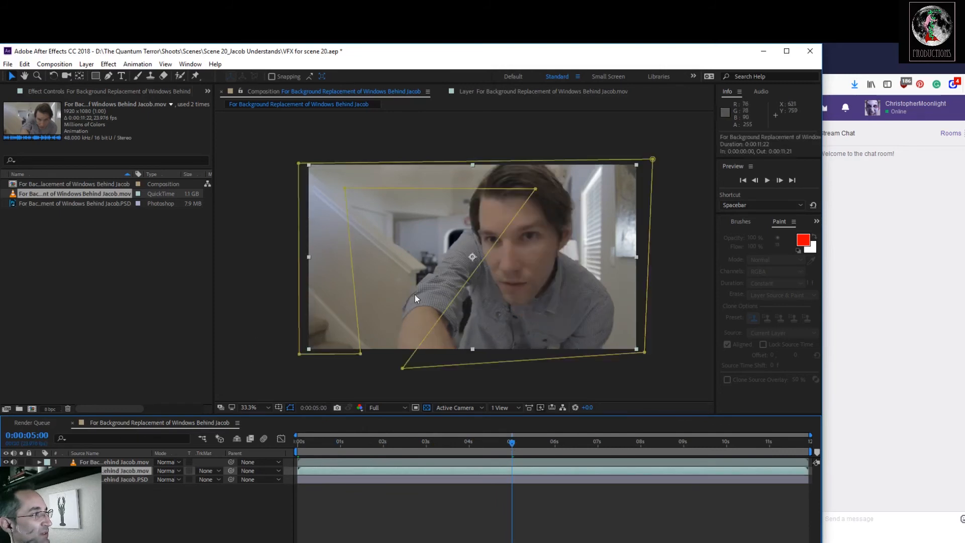
pyautogui.moveTo(360, 353); pyautogui.dragTo(300, 355)
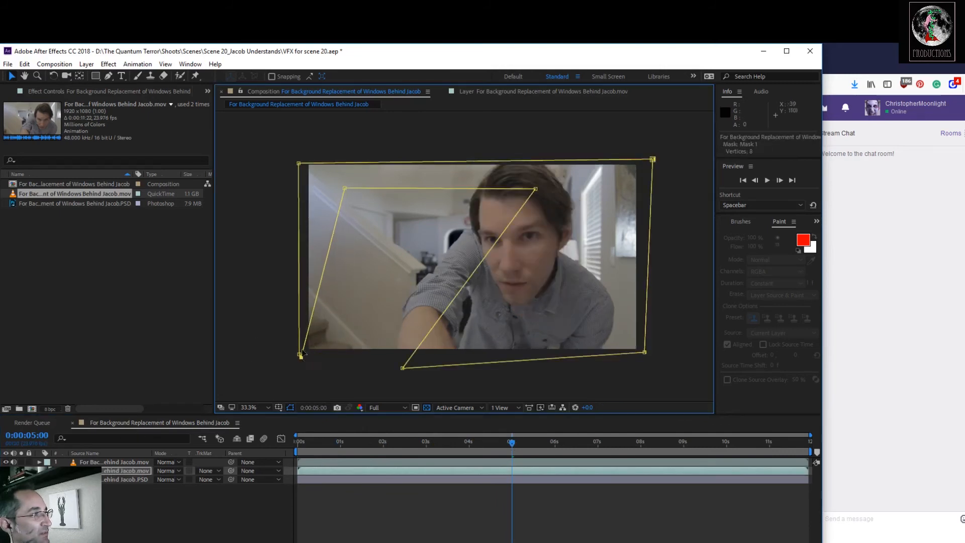
pyautogui.moveTo(345, 189); pyautogui.dragTo(303, 145)
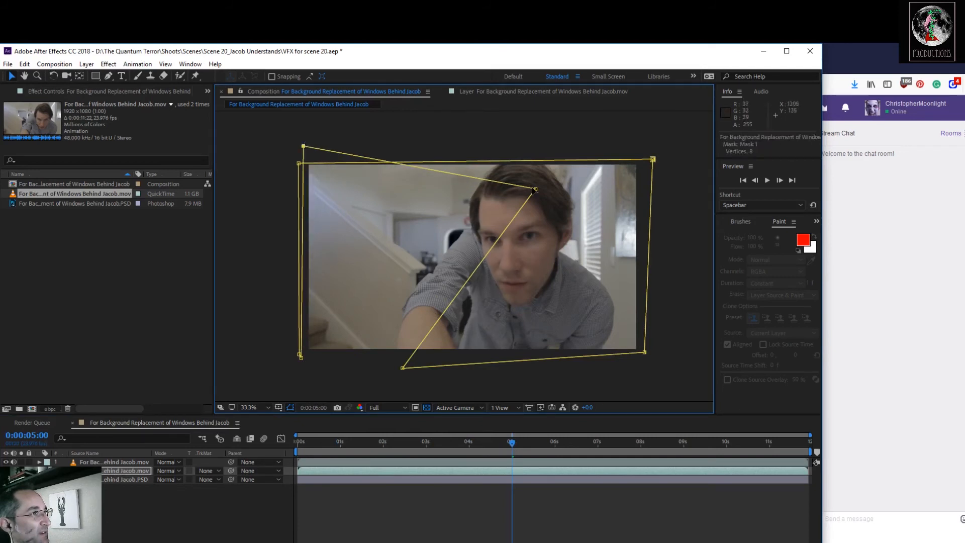
# Preview the composite from 0:00:00:00 to check the mask animation.
pyautogui.moveTo(514, 446); pyautogui.dragTo(260, 439)
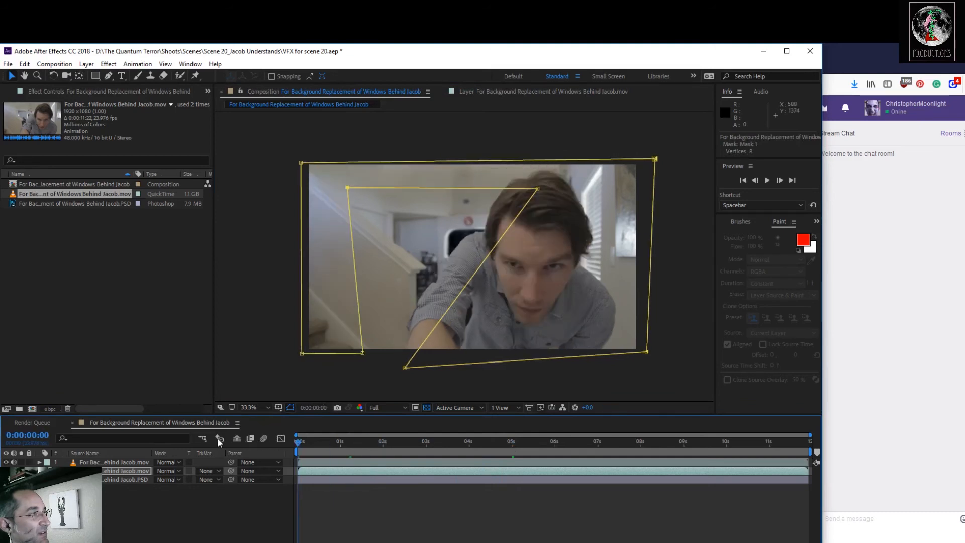
pyautogui.press('space')
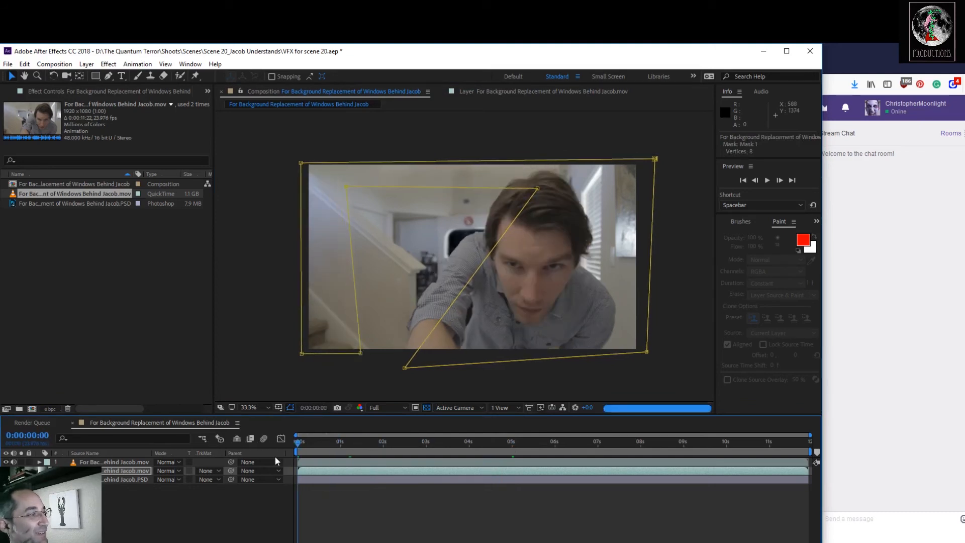
pyautogui.press('space')
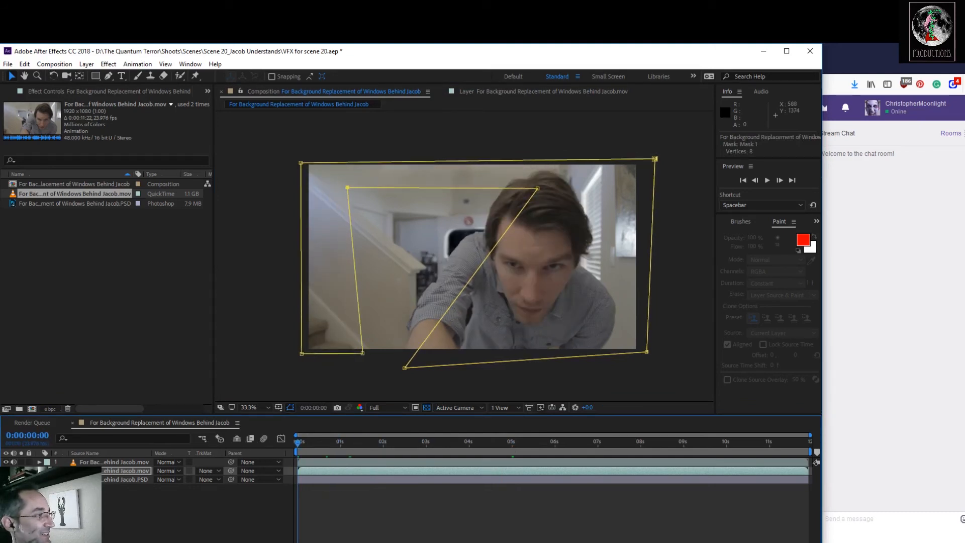
# Reveal the layer's mask properties and, at the 0:00:06:13 keyframe, move the two left inner corners out beyond the frame's left side.
pyautogui.press('m')
pyautogui.press('m')
pyautogui.moveTo(298, 449); pyautogui.dragTo(508, 474)
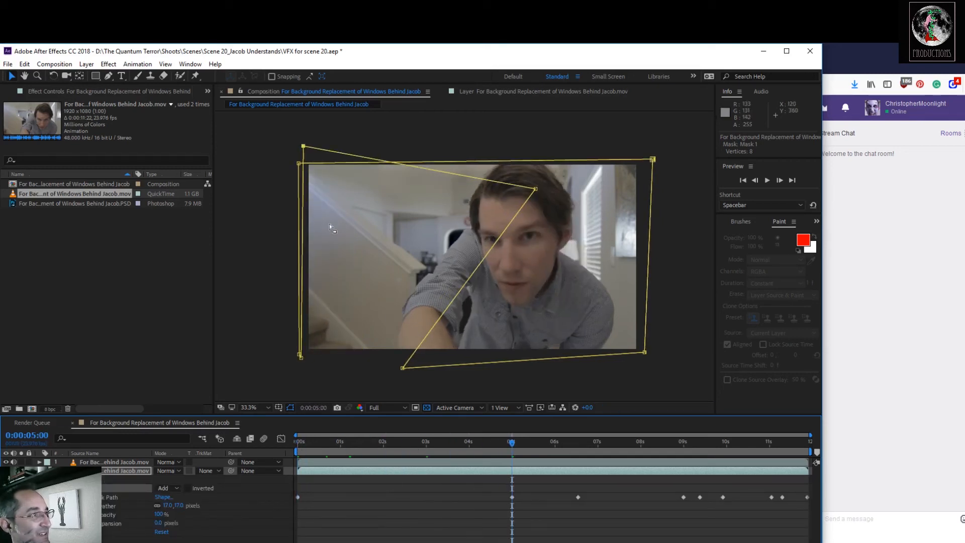
pyautogui.moveTo(512, 447); pyautogui.dragTo(576, 475)
pyautogui.moveTo(341, 355); pyautogui.dragTo(304, 357)
pyautogui.moveTo(344, 190); pyautogui.dragTo(288, 153)
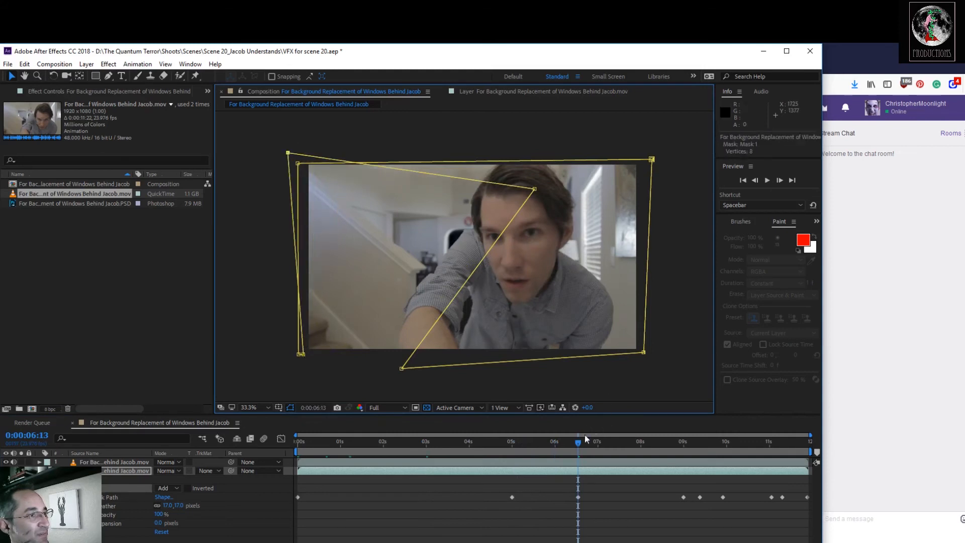
# At the 0:00:09:00 and 0:00:09:09 keyframes, move the mask's two left inner corners out beyond the frame's left side.
pyautogui.moveTo(578, 445); pyautogui.dragTo(683, 450)
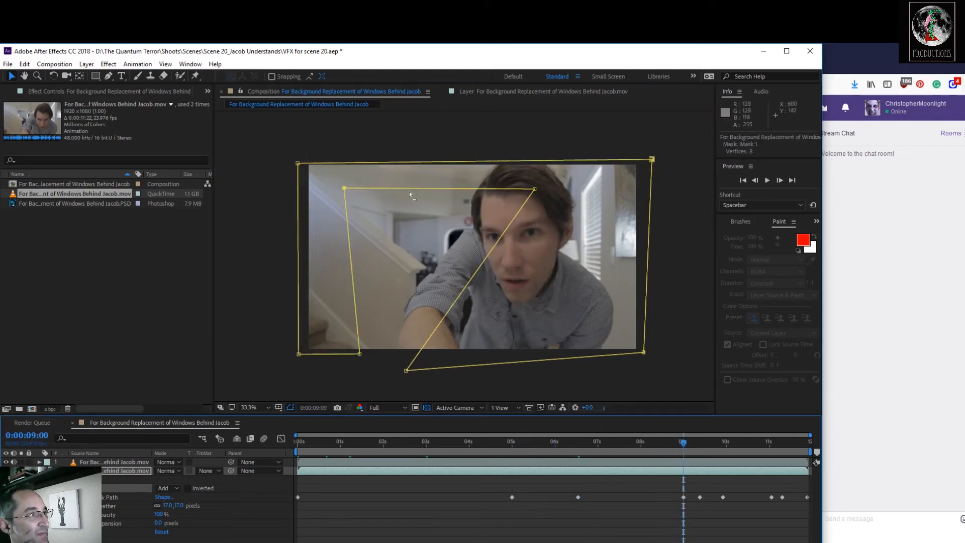
pyautogui.moveTo(344, 189); pyautogui.dragTo(282, 145)
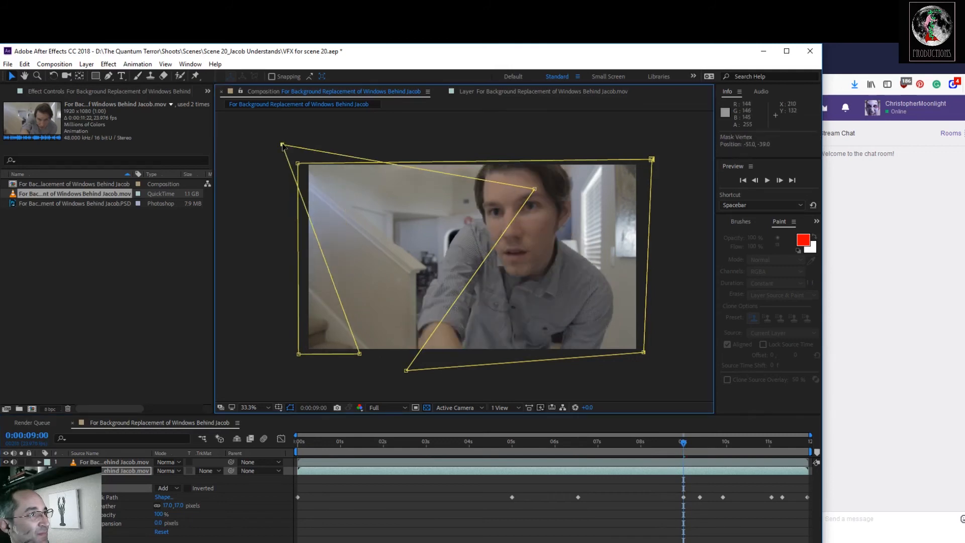
pyautogui.moveTo(359, 354); pyautogui.dragTo(300, 368)
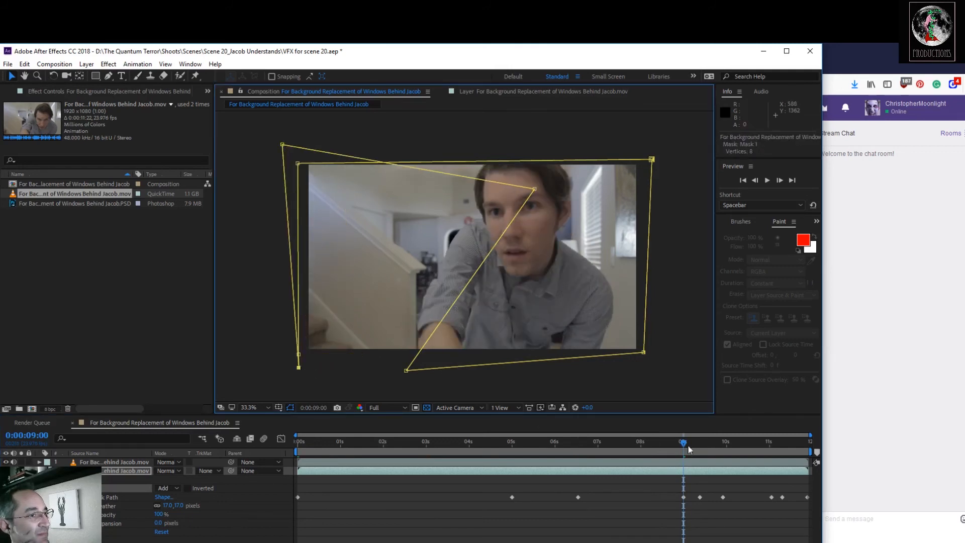
pyautogui.moveTo(687, 445); pyautogui.dragTo(700, 446)
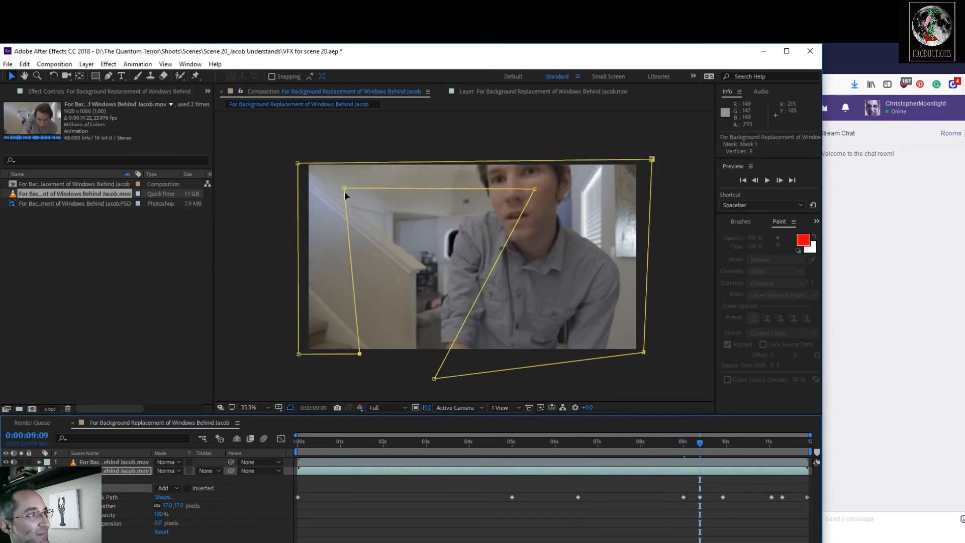
pyautogui.moveTo(346, 188); pyautogui.dragTo(278, 151)
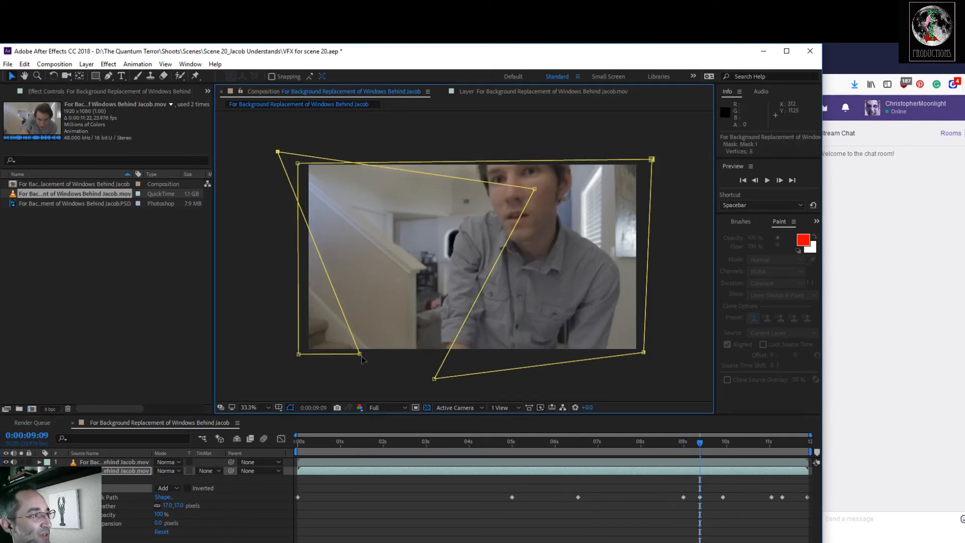
pyautogui.moveTo(360, 353); pyautogui.dragTo(288, 359)
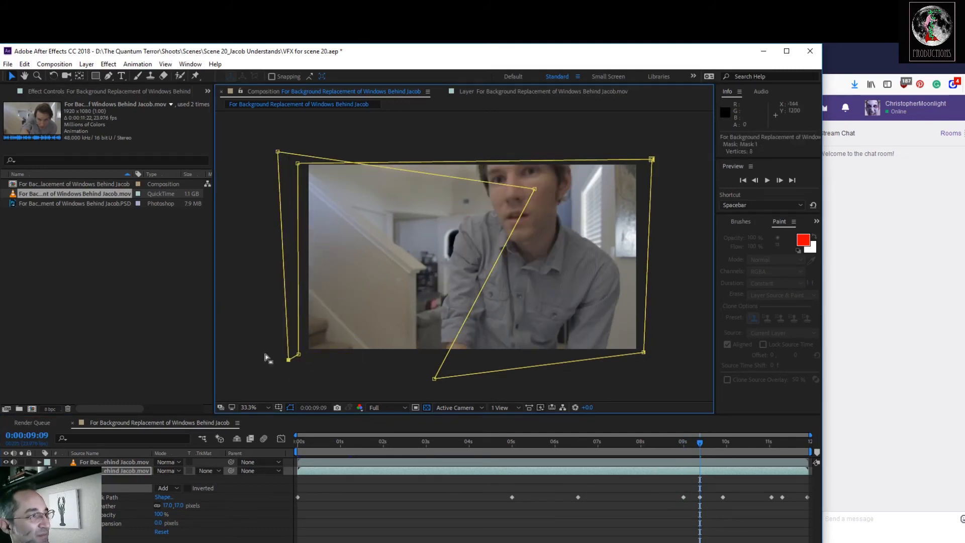
# At 0:00:09:22, draw a closed four-point Pen mask around the stairs, extending past the frame's left, upper and lower edges.
pyautogui.moveTo(706, 446); pyautogui.dragTo(722, 448)
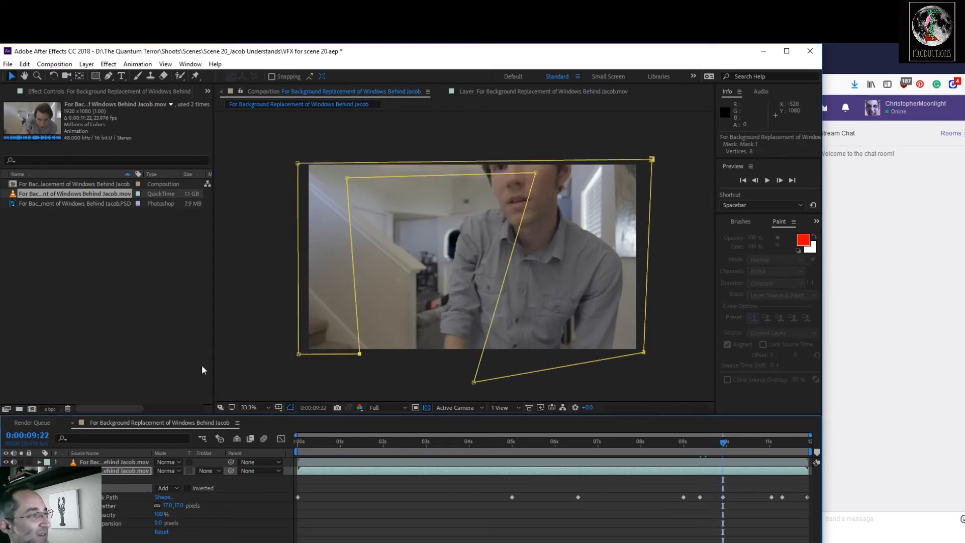
pyautogui.click(108, 75)
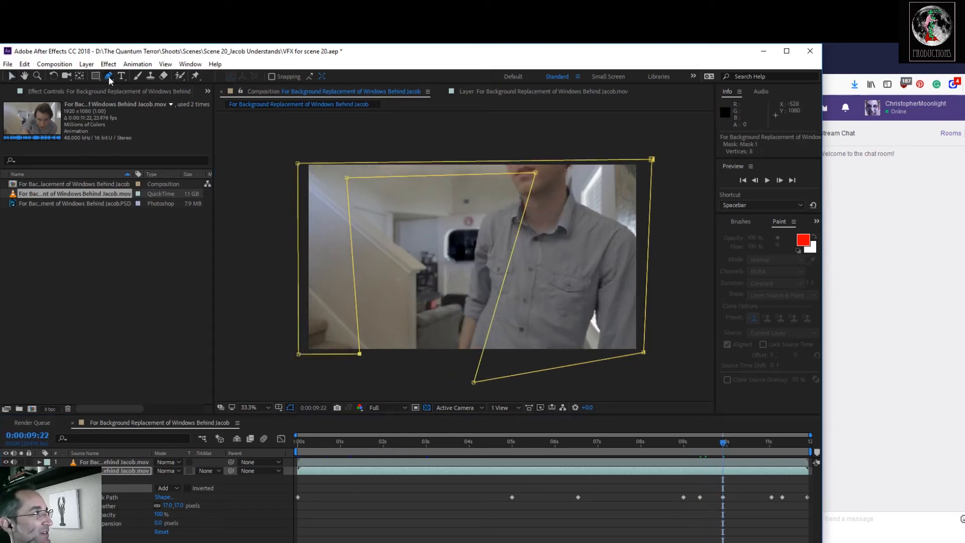
pyautogui.click(391, 366)
pyautogui.click(386, 152)
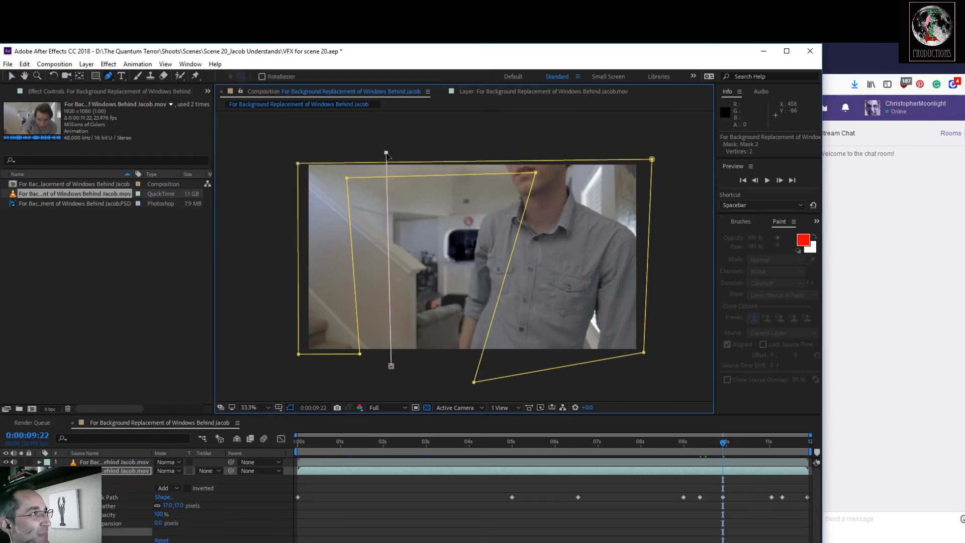
pyautogui.click(278, 150)
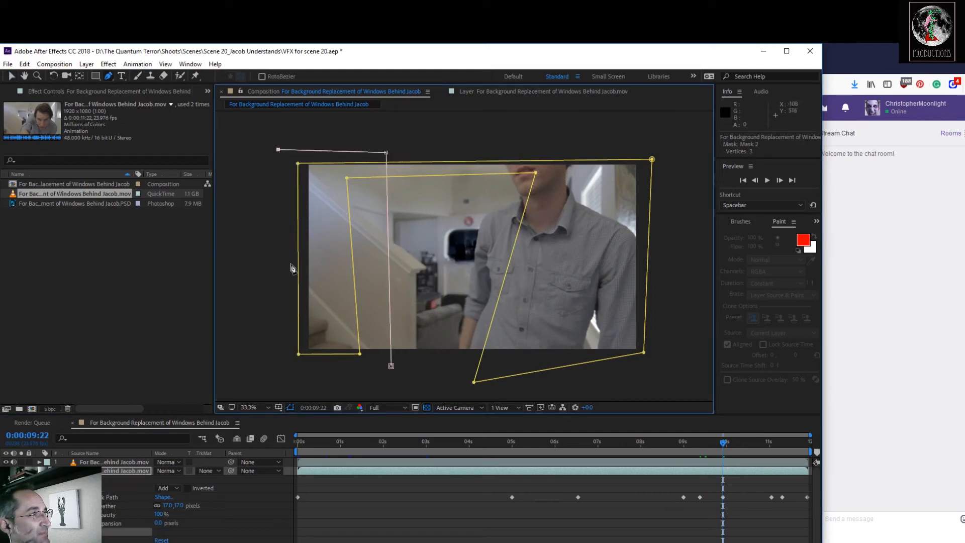
pyautogui.click(285, 368)
pyautogui.click(391, 366)
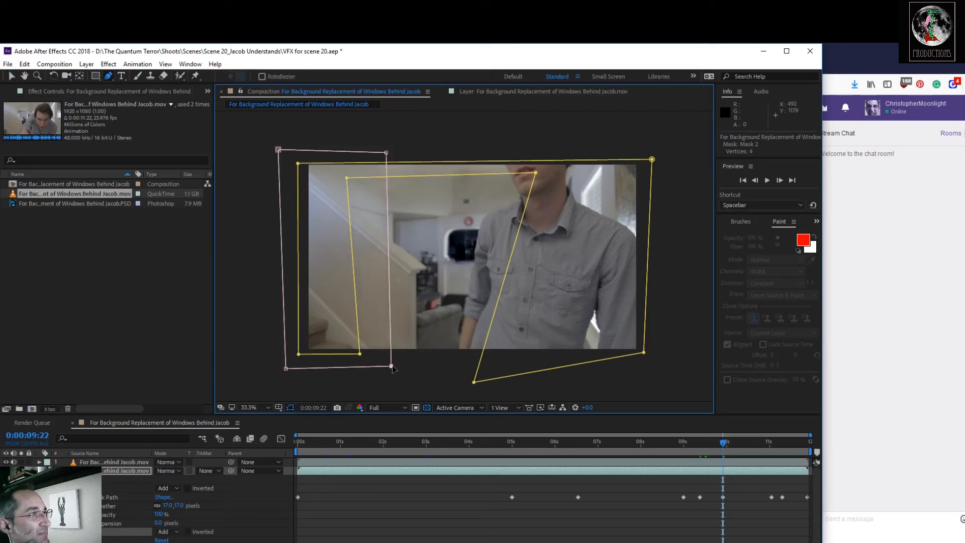
# Set the new stairs mask's mode to Subtract, then collapse and deselect the layer.
pyautogui.click(168, 530)
pyautogui.click(189, 482)
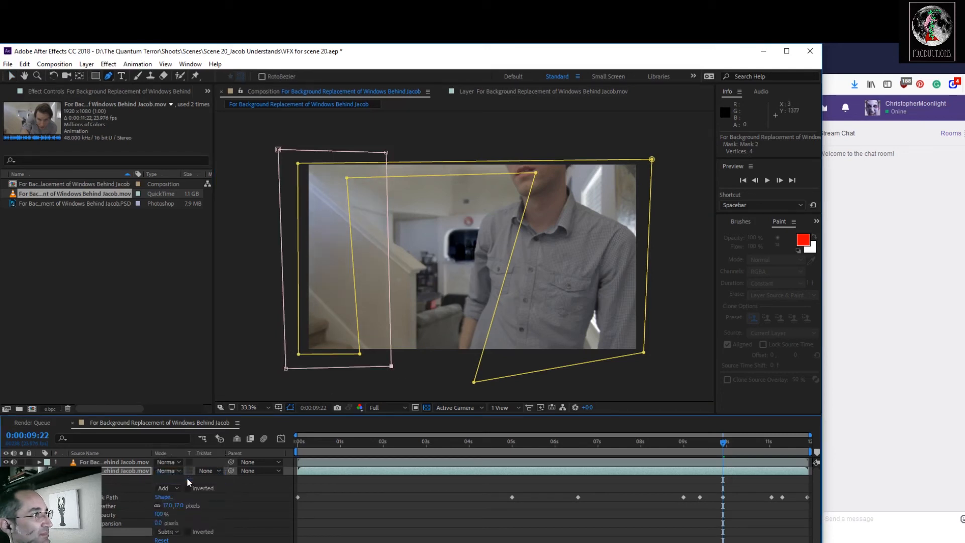
pyautogui.click(248, 382)
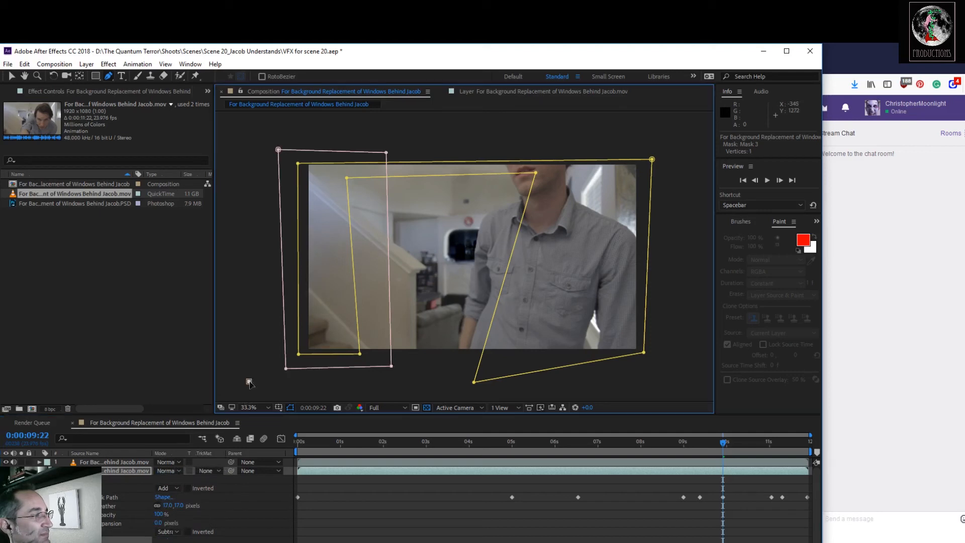
pyautogui.hotkey('ctrl', 'z')
pyautogui.click(11, 78)
pyautogui.click(39, 471)
pyautogui.click(116, 531)
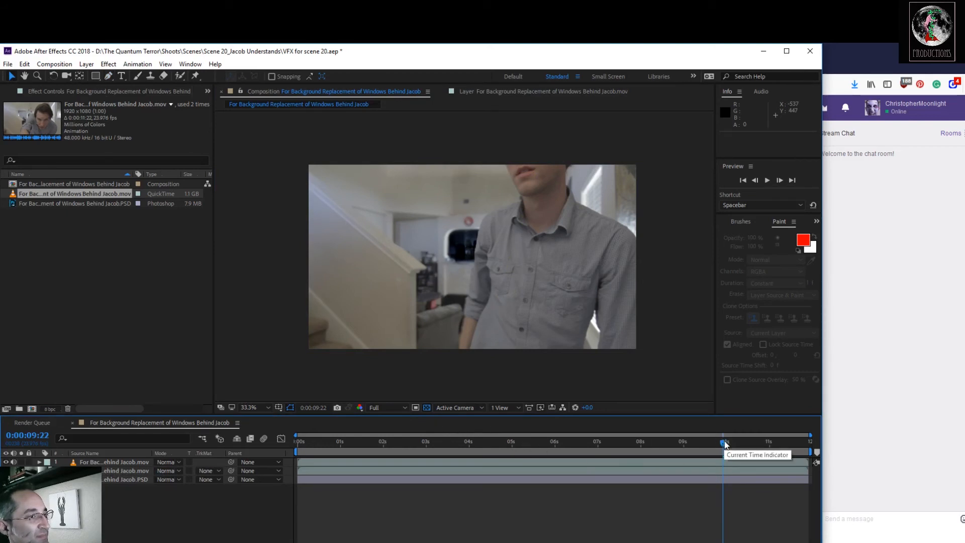
# At 0:00:11:21, draw a closed five-point Pen mask across the ceiling, with its lower edge passing at the actor's head.
pyautogui.click(657, 444)
pyautogui.moveTo(659, 455); pyautogui.dragTo(817, 460)
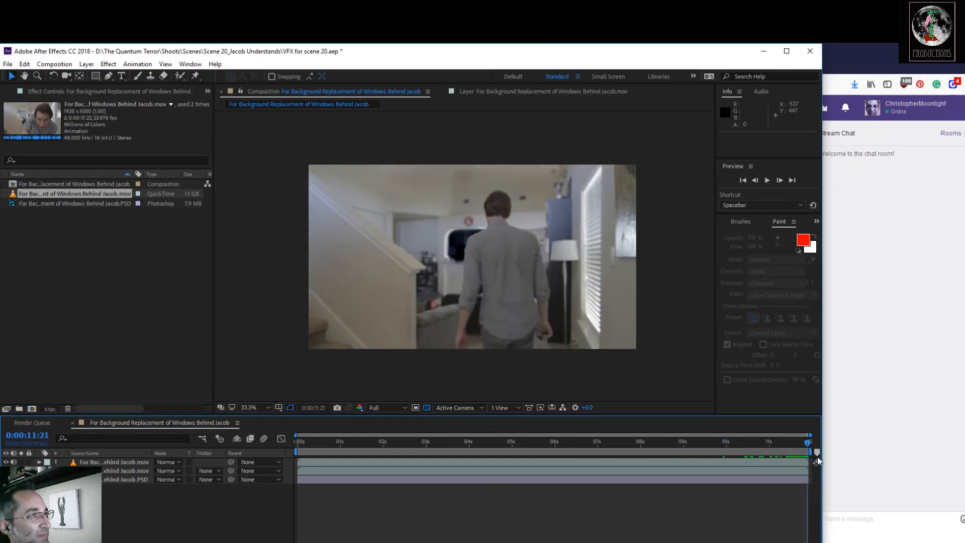
pyautogui.click(138, 470)
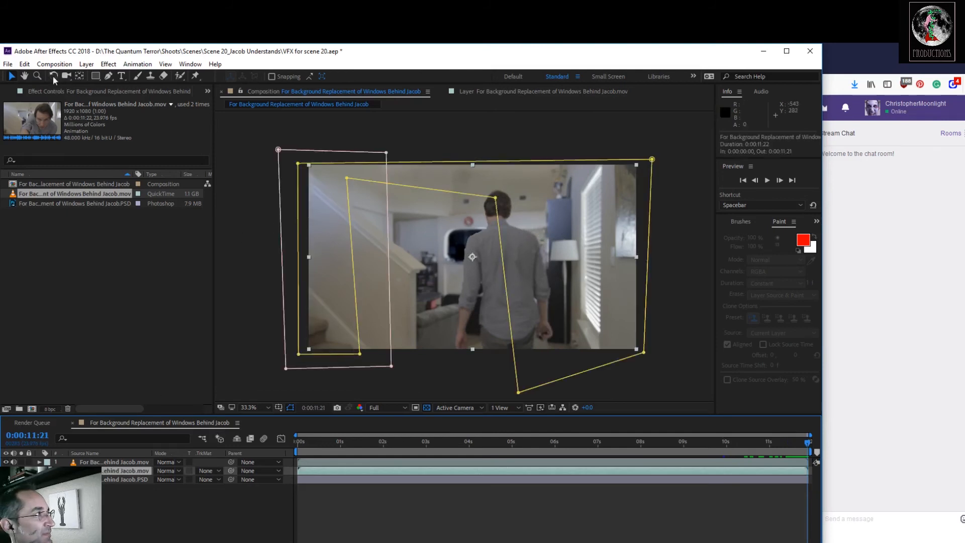
pyautogui.click(108, 76)
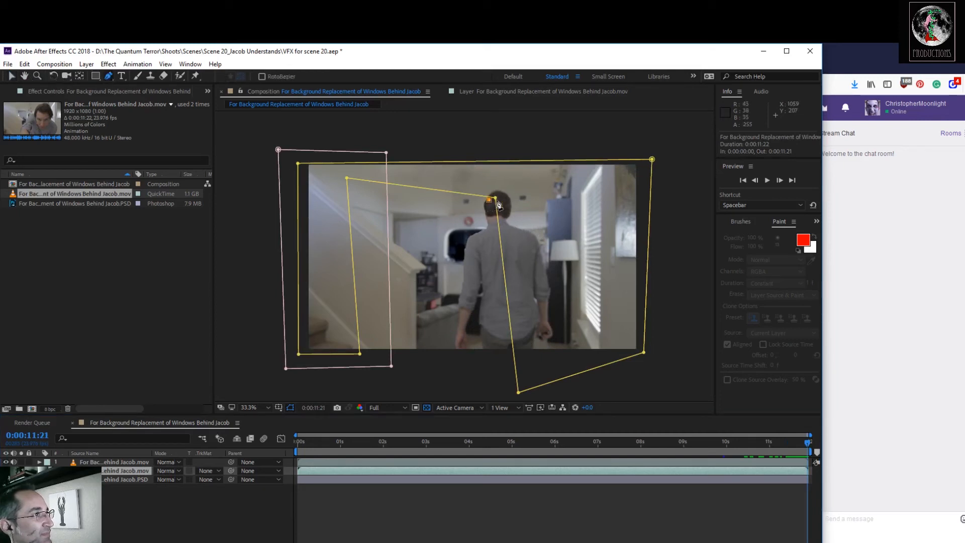
pyautogui.click(673, 187)
pyautogui.click(665, 133)
pyautogui.click(264, 127)
pyautogui.click(273, 205)
pyautogui.click(489, 201)
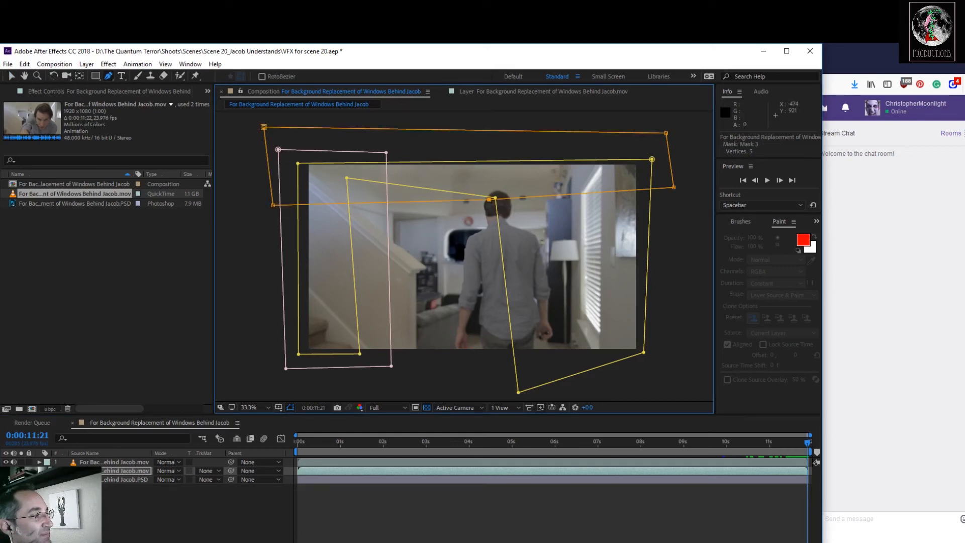
# Set the ceiling mask's mode to Subtract, then collapse and deselect the layer.
pyautogui.press('m')
pyautogui.press('m')
pyautogui.click(169, 538)
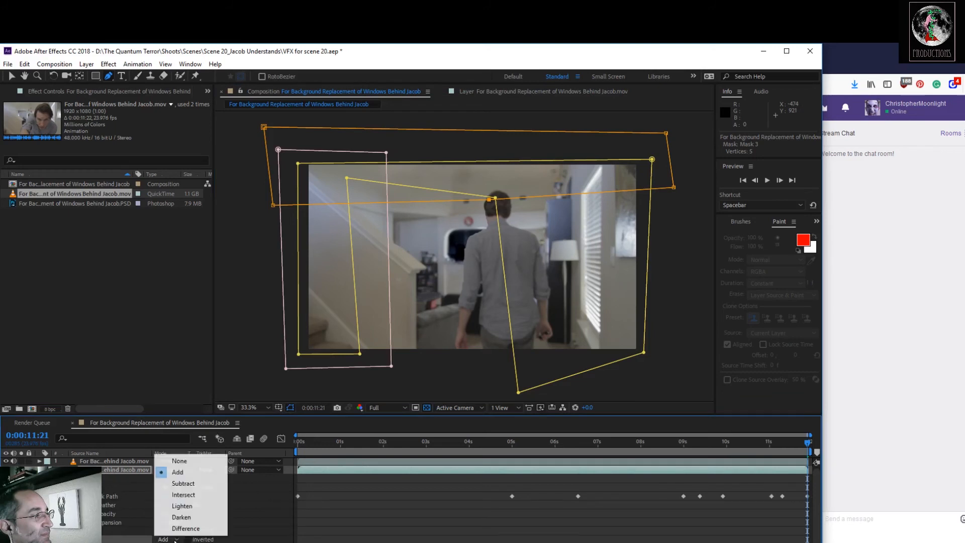
pyautogui.click(178, 485)
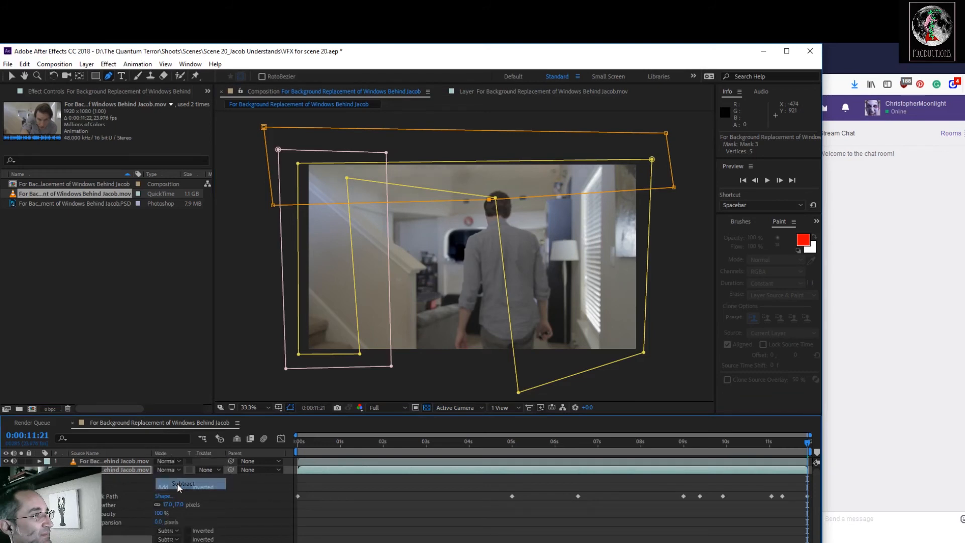
pyautogui.click(235, 385)
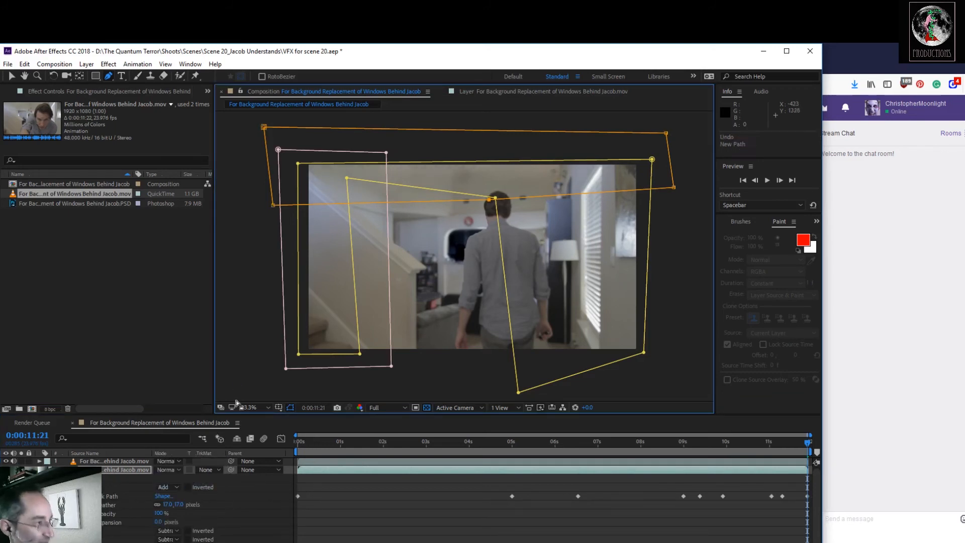
pyautogui.hotkey('ctrl', 'z')
pyautogui.click(13, 80)
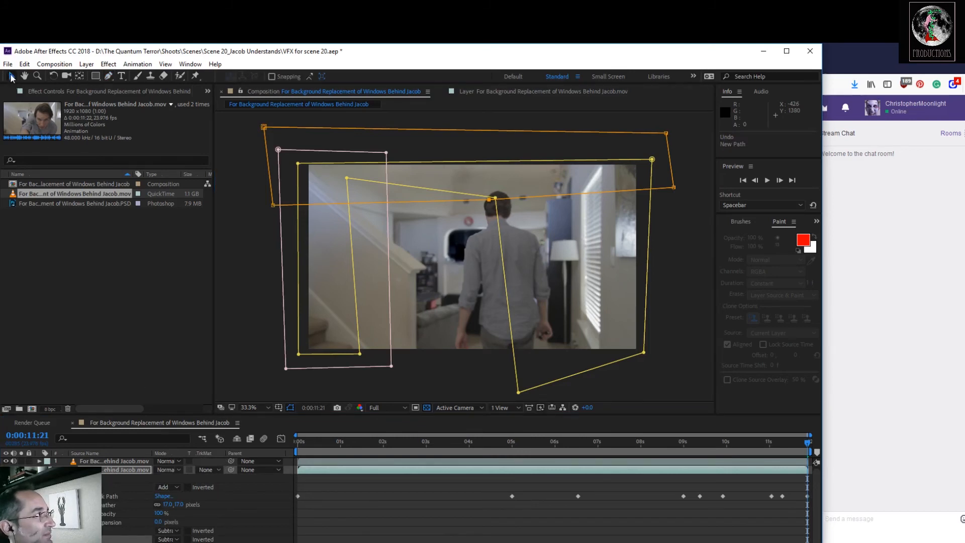
pyautogui.click(39, 470)
pyautogui.click(123, 534)
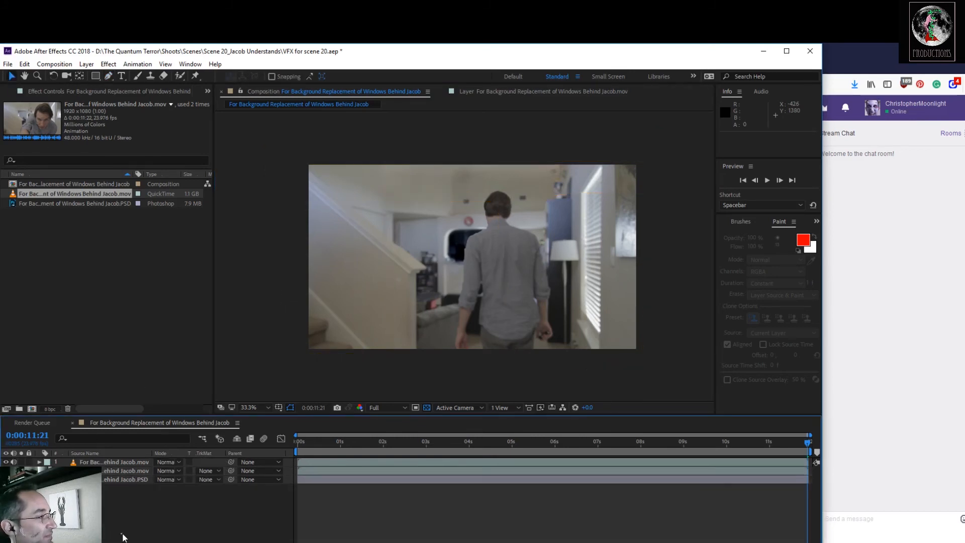
# Save the project and preview the composite to check the two subtracting masks.
pyautogui.hotkey('ctrl', 's')
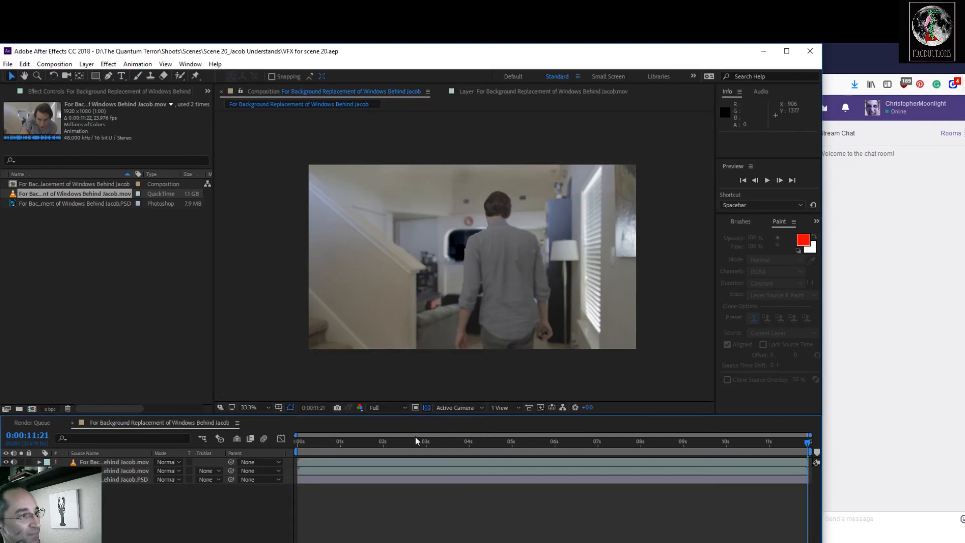
pyautogui.press('space')
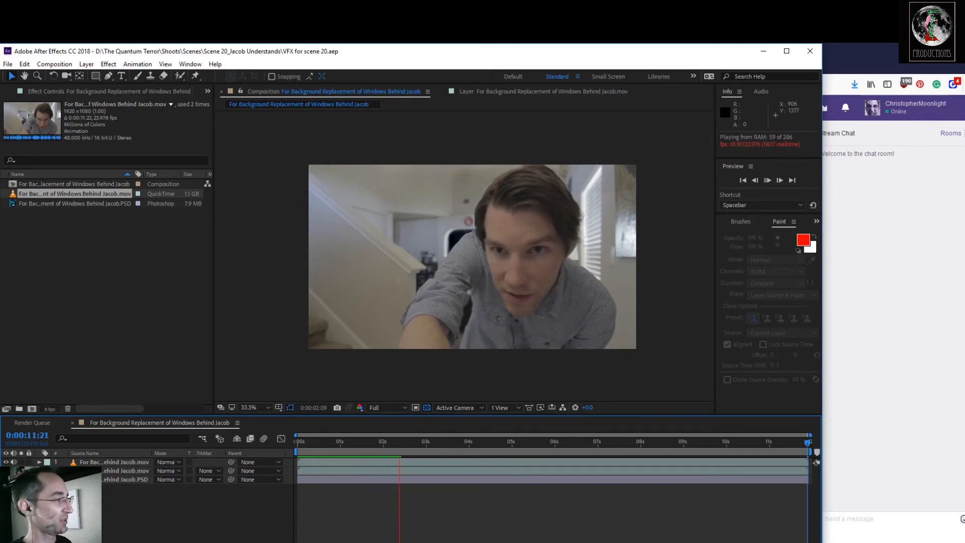
pyautogui.press('space')
# At 0:00:02:10, raise the ceiling mask's lower right corner above the frame and move its lower middle point up to the actor's hair.
pyautogui.click(39, 470)
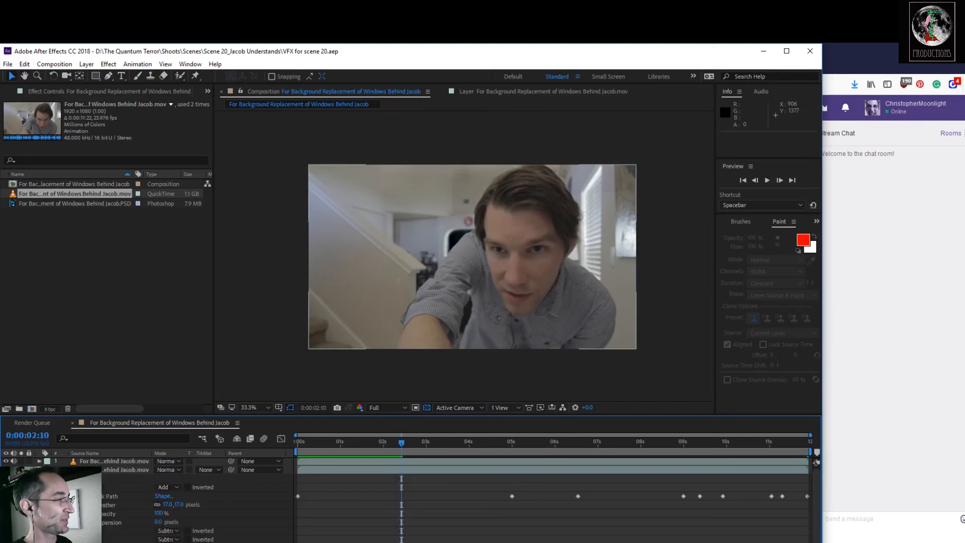
pyautogui.click(103, 532)
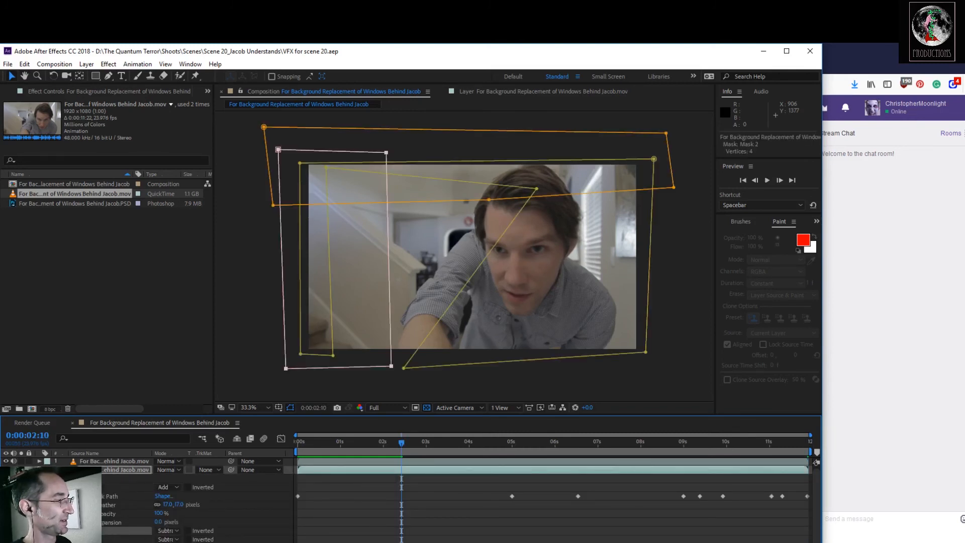
pyautogui.scroll(-1, 422, 500)
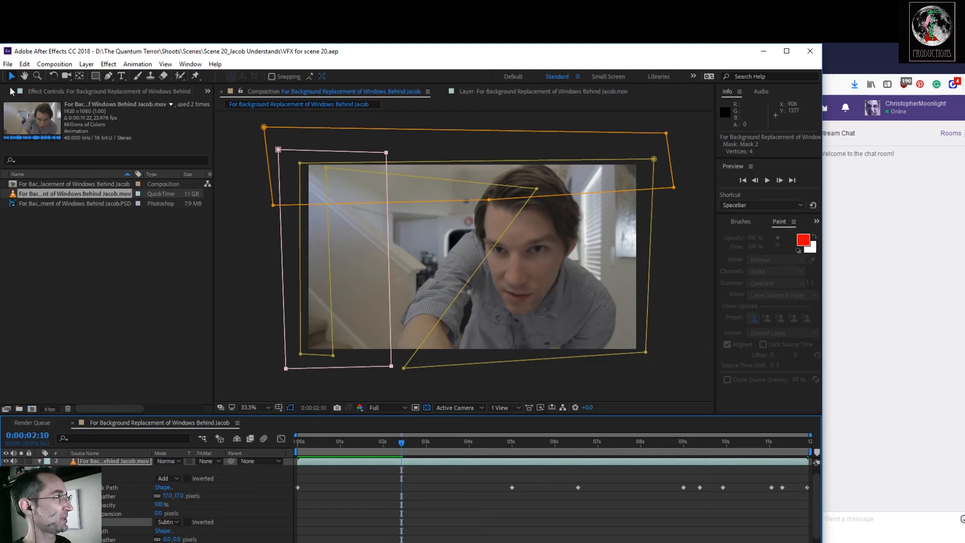
pyautogui.moveTo(674, 190); pyautogui.dragTo(633, 144)
pyautogui.moveTo(491, 202); pyautogui.dragTo(528, 192)
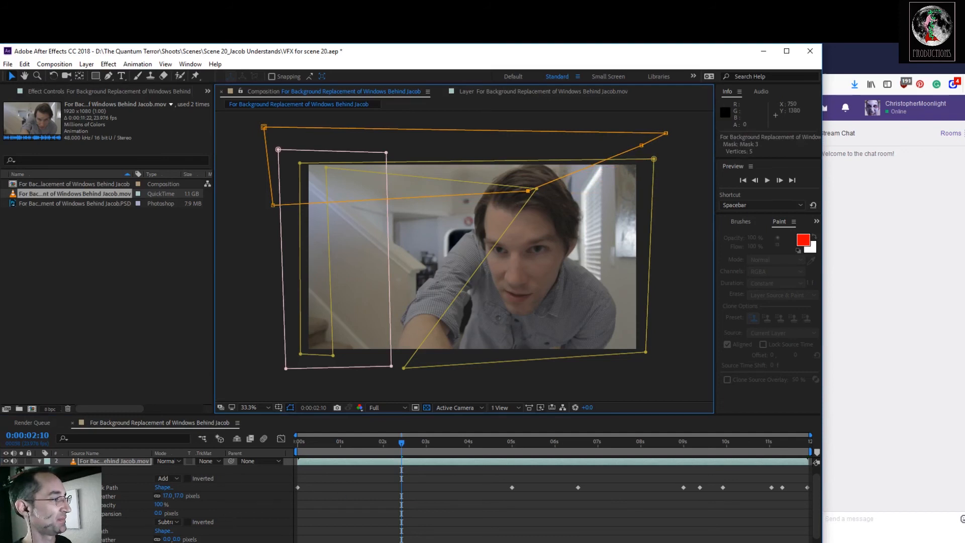
# Set the stairs mask's feather to 48 pixels, then collapse and deselect the layer.
pyautogui.moveTo(171, 539); pyautogui.dragTo(203, 540)
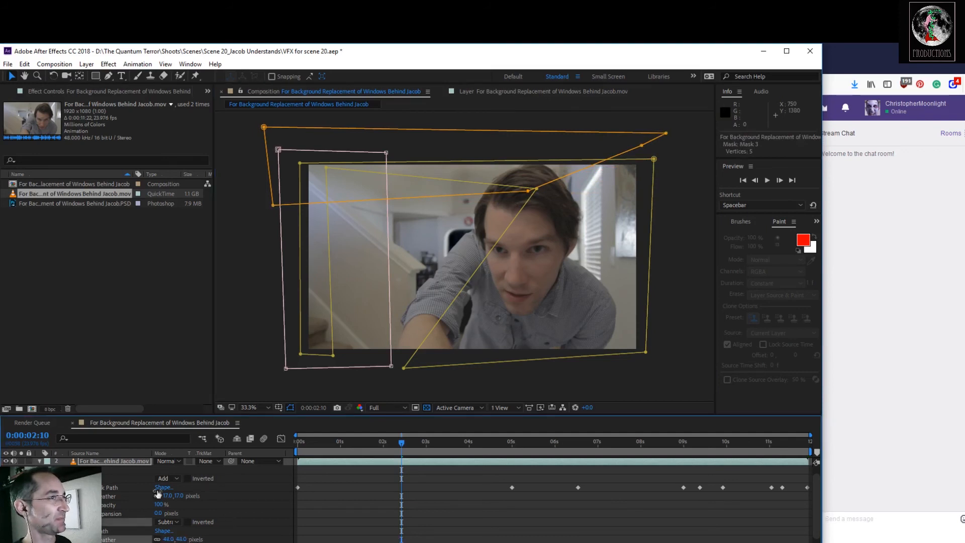
pyautogui.click(39, 461)
pyautogui.click(117, 523)
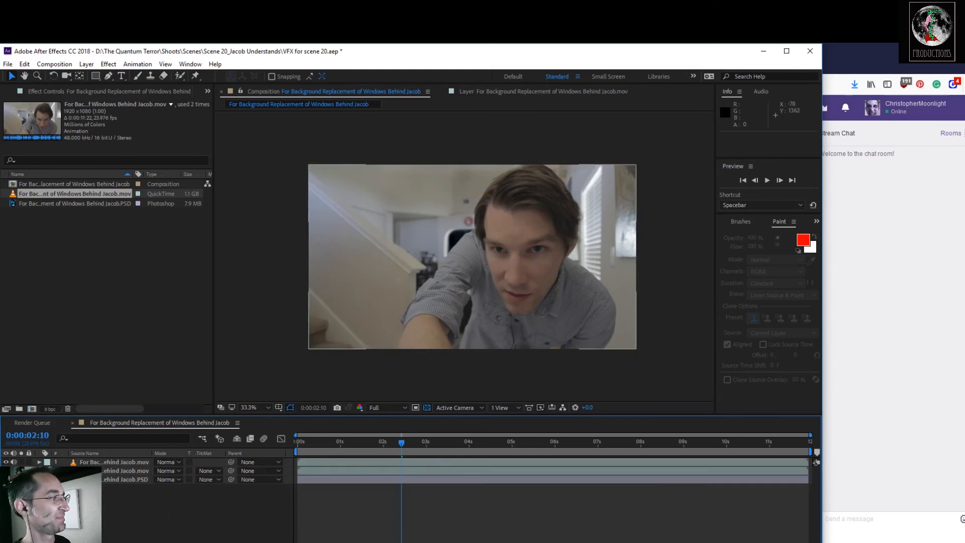
# Reveal the masked layer's mask properties again and set the ceiling mask's feather to 37 pixels.
pyautogui.click(89, 471)
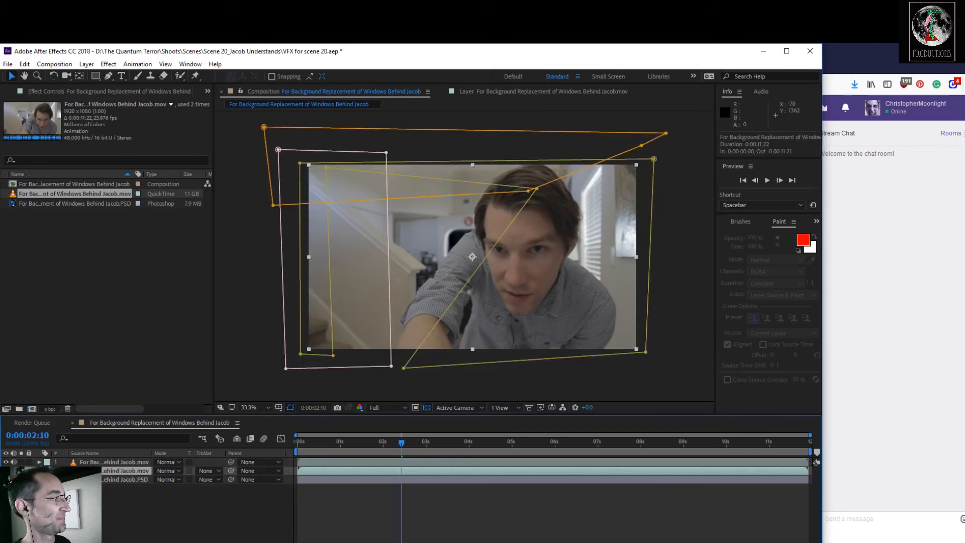
pyautogui.press('m')
pyautogui.press('m')
pyautogui.scroll(-1, 434, 500)
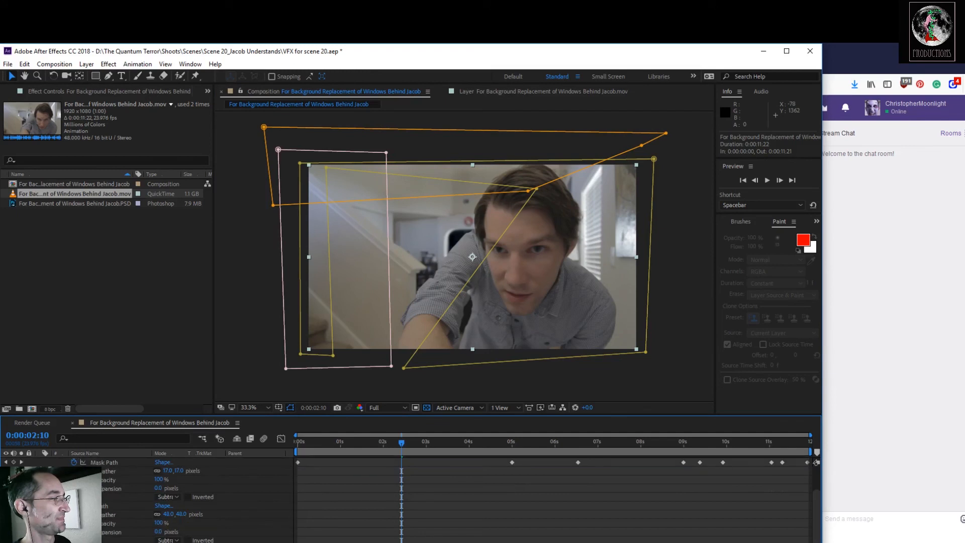
pyautogui.scroll(-2, 174, 517)
pyautogui.moveTo(176, 514); pyautogui.dragTo(197, 515)
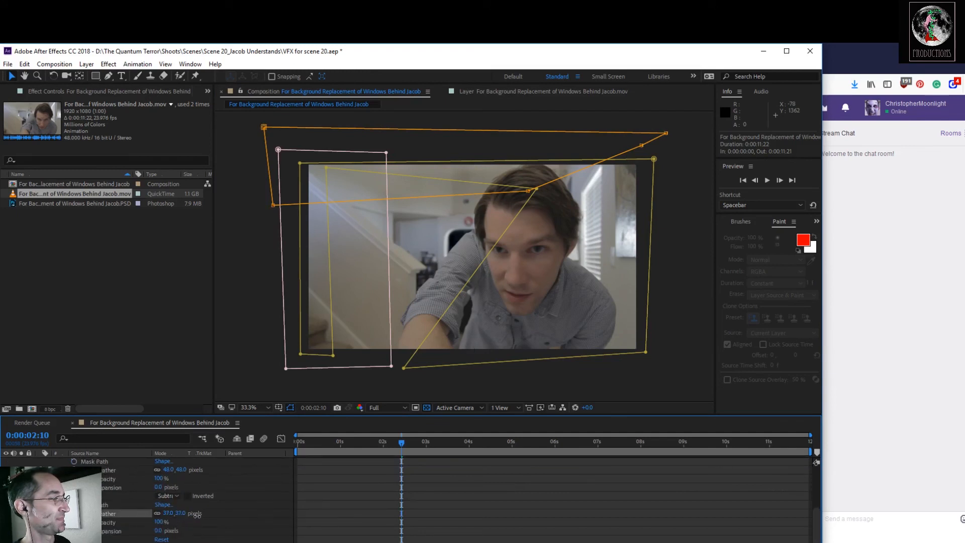
pyautogui.scroll(2, 147, 513)
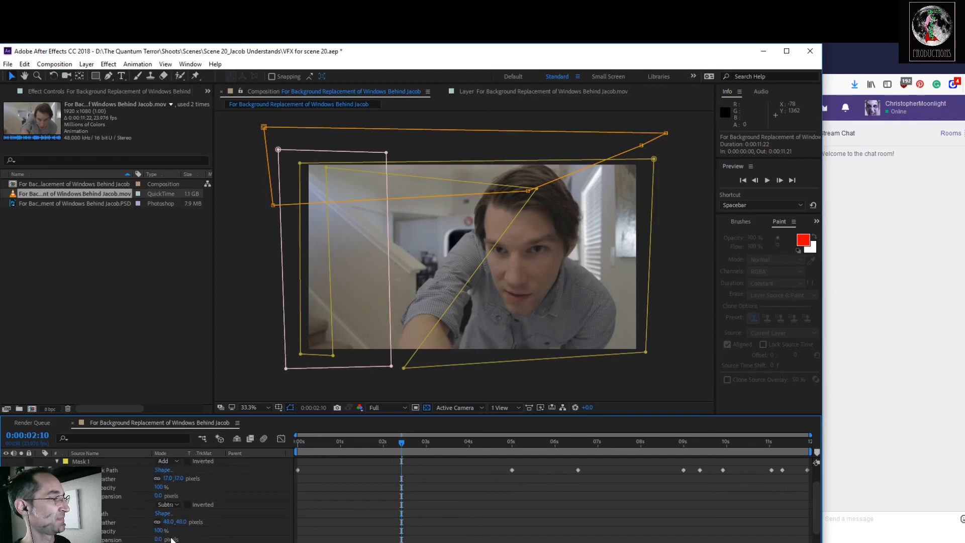
# Collapse and deselect the masked footage layer, and save the project.
pyautogui.scroll(1, 102, 512)
pyautogui.click(40, 470)
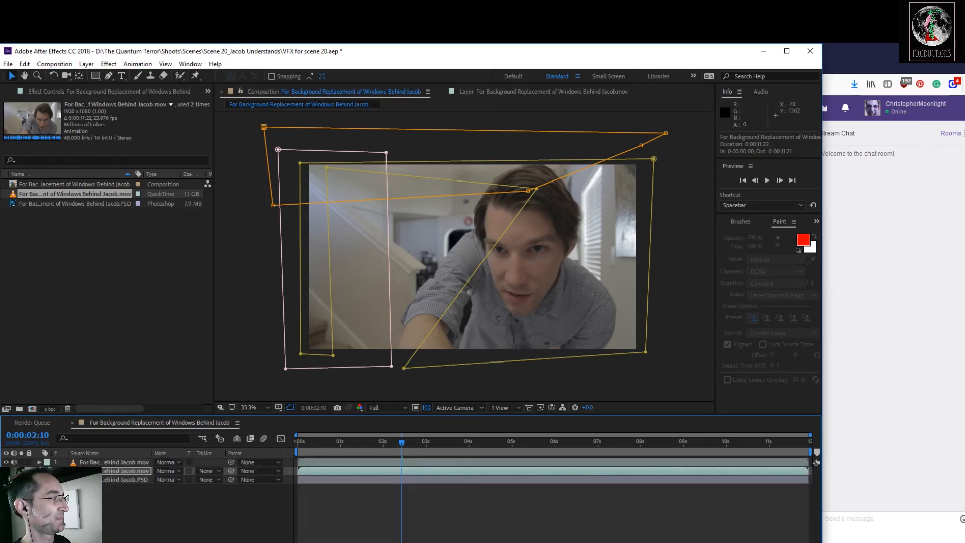
pyautogui.click(111, 524)
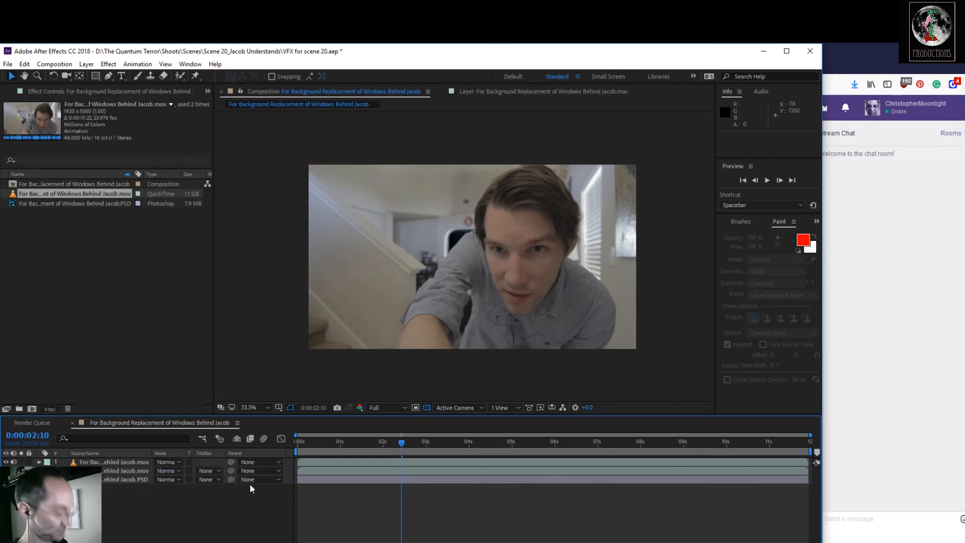
pyautogui.hotkey('ctrl', 's')
# Preview the composite, fit the frame to the viewer, and replay the shot from 0:00:00:00 to check the mask blends.
pyautogui.press('space')
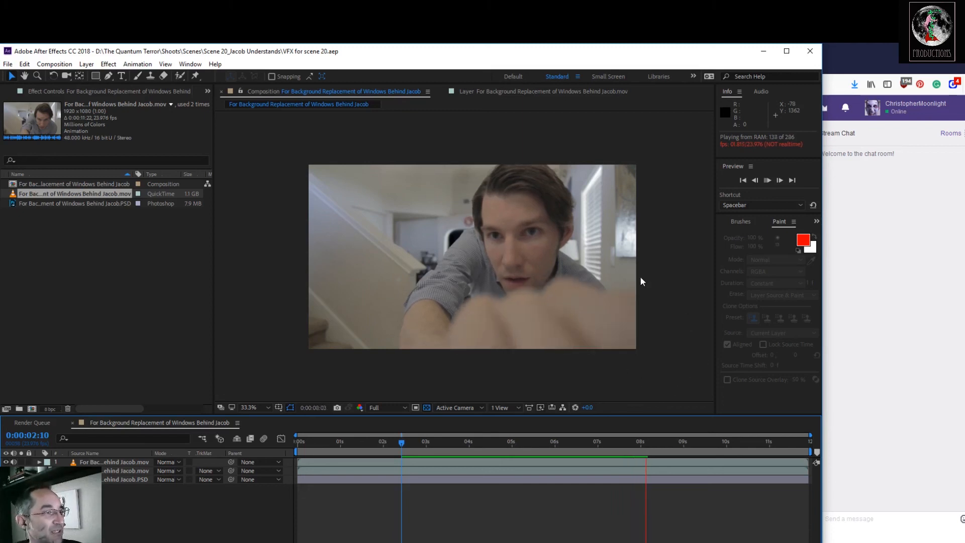
pyautogui.click(247, 407)
pyautogui.click(256, 223)
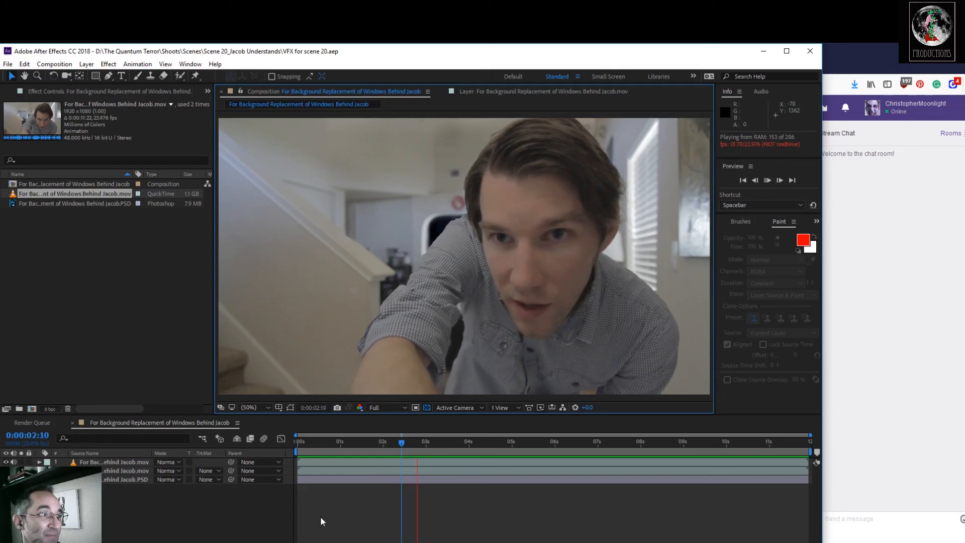
pyautogui.press('space')
pyautogui.moveTo(424, 443); pyautogui.dragTo(345, 463)
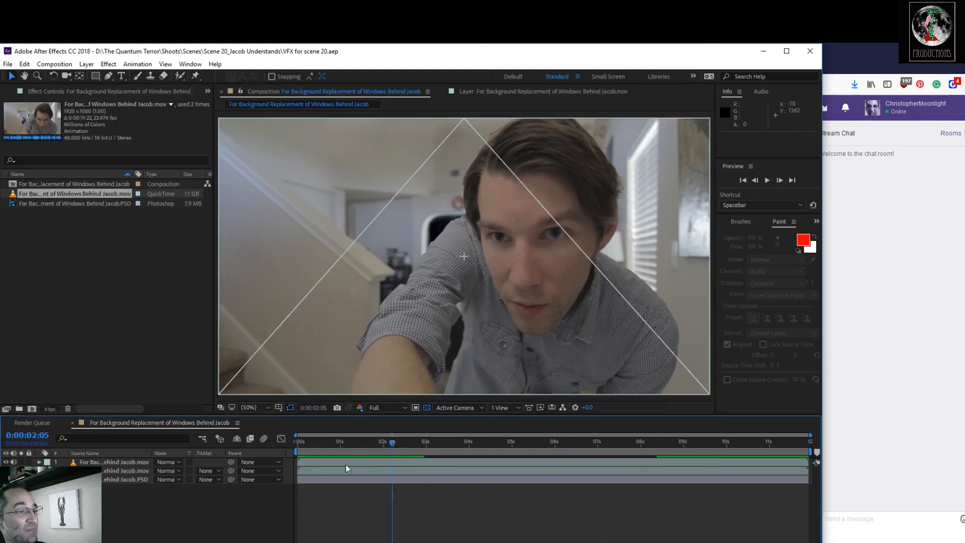
pyautogui.press('space')
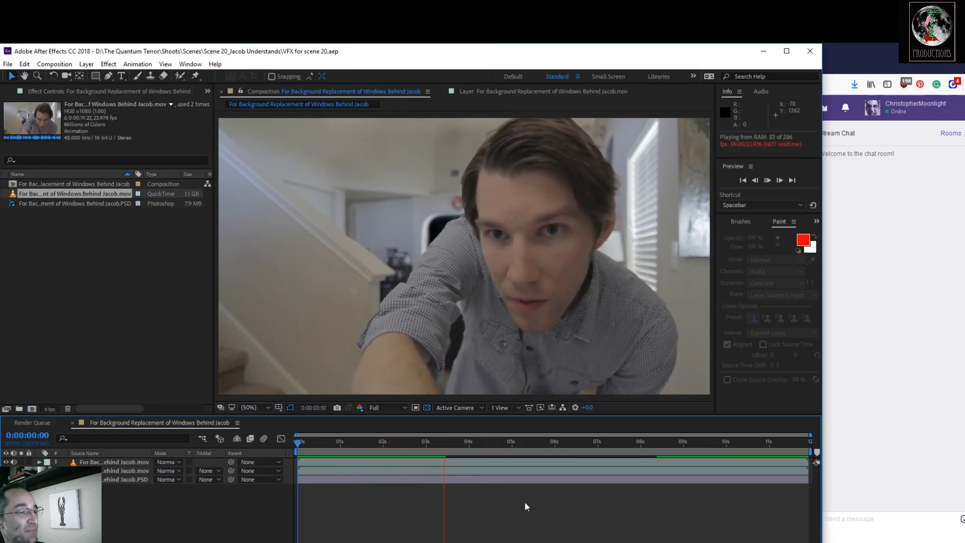
pyautogui.press('space')
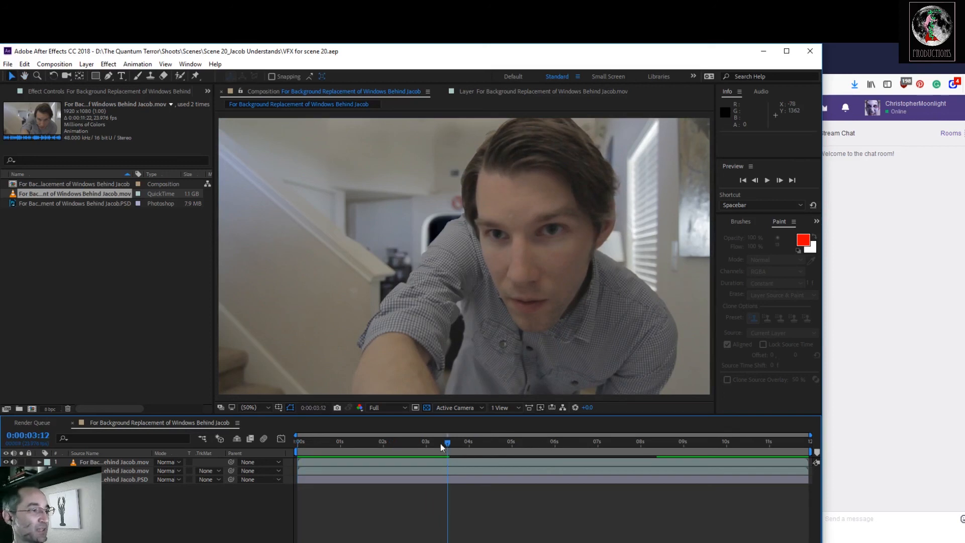
# At 0:00:01:20, repeatedly hide and show the clean plate PSD layer to compare the shot with and without it, leaving it visible.
pyautogui.moveTo(442, 445); pyautogui.dragTo(377, 515)
pyautogui.click(6, 479)
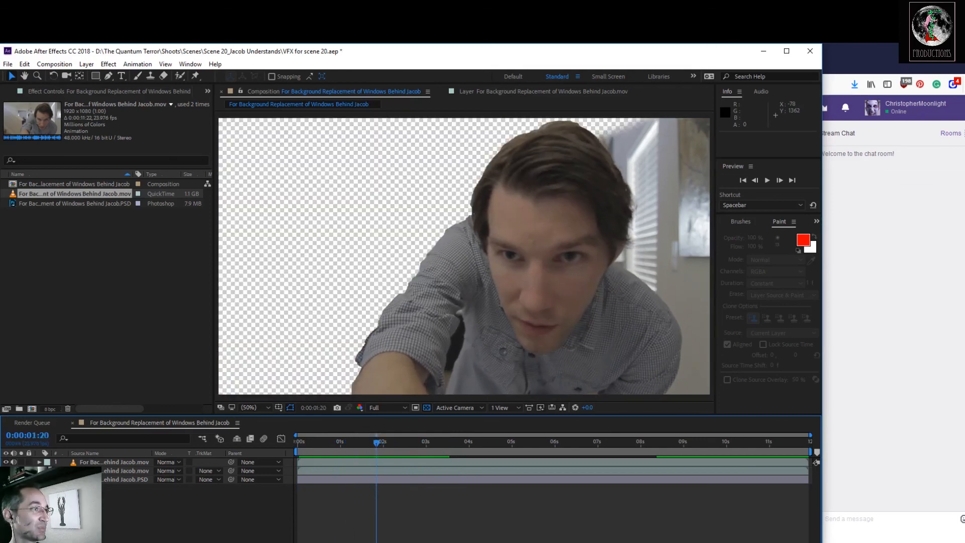
pyautogui.click(6, 480)
pyautogui.click(6, 480)
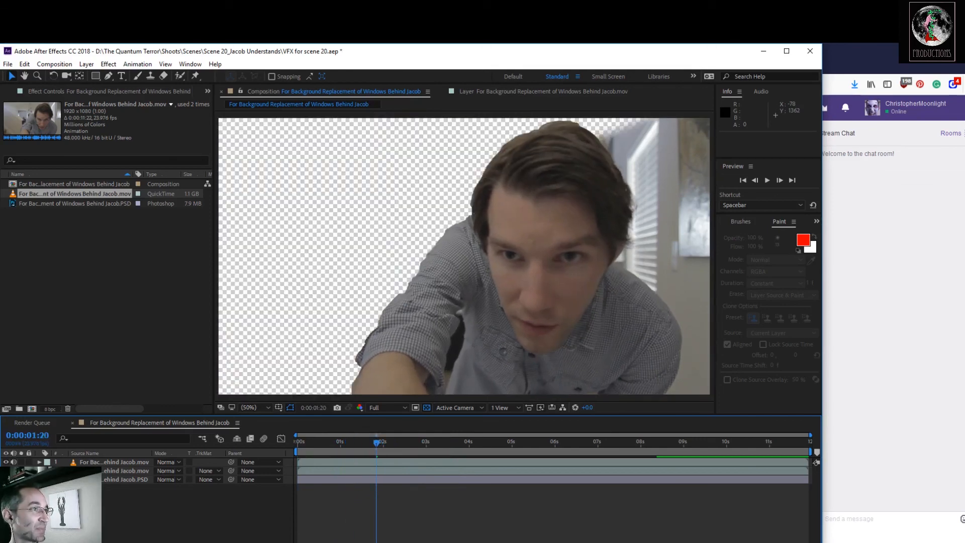
pyautogui.click(6, 480)
pyautogui.click(6, 480)
pyautogui.click(6, 479)
pyautogui.click(6, 480)
pyautogui.click(6, 479)
pyautogui.click(6, 479)
pyautogui.click(6, 479)
pyautogui.click(6, 479)
pyautogui.click(6, 479)
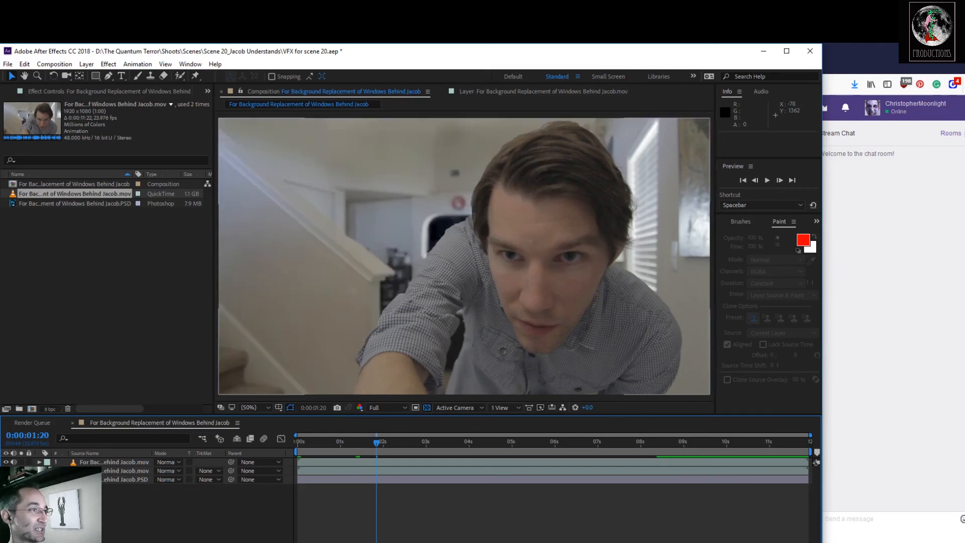
# Save the project and return the playhead to 0:00:00:00.
pyautogui.hotkey('ctrl', 's')
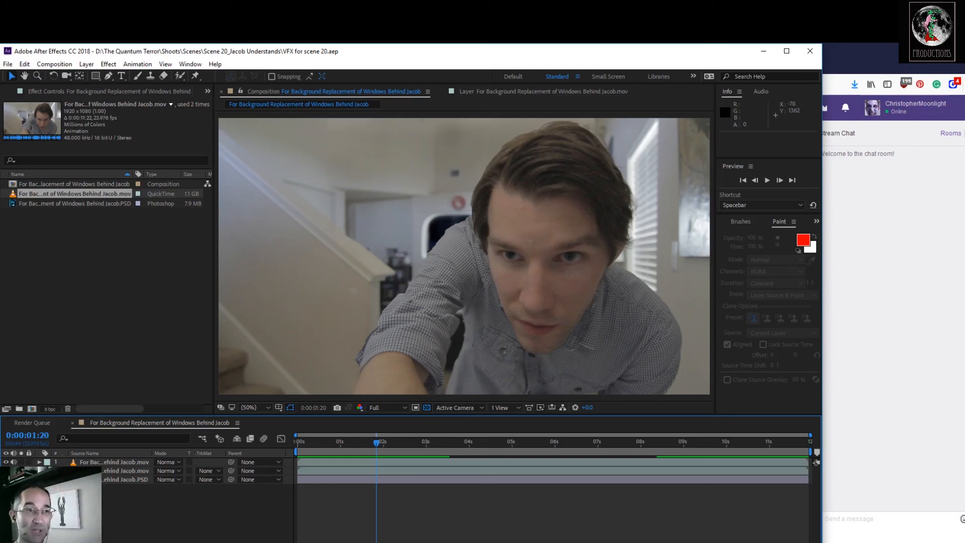
pyautogui.moveTo(379, 446); pyautogui.dragTo(289, 462)
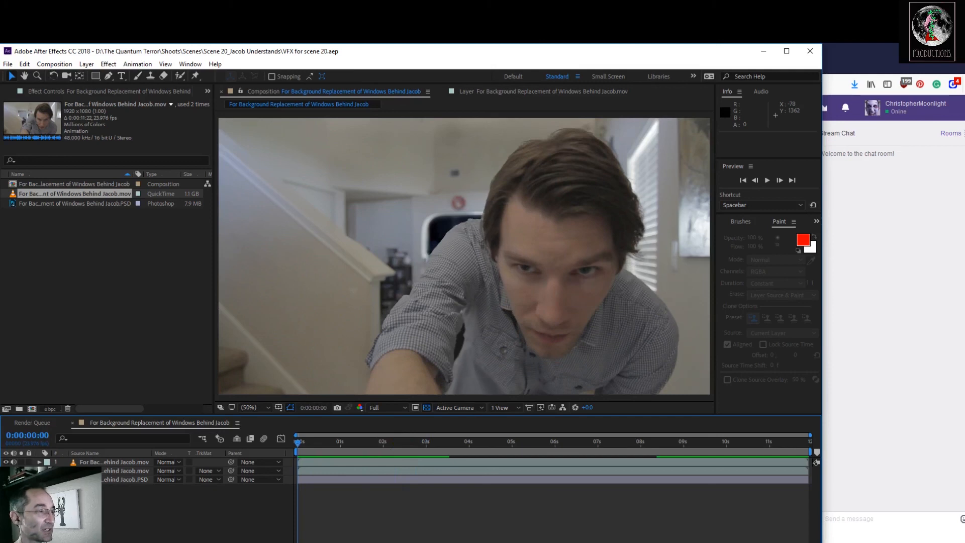